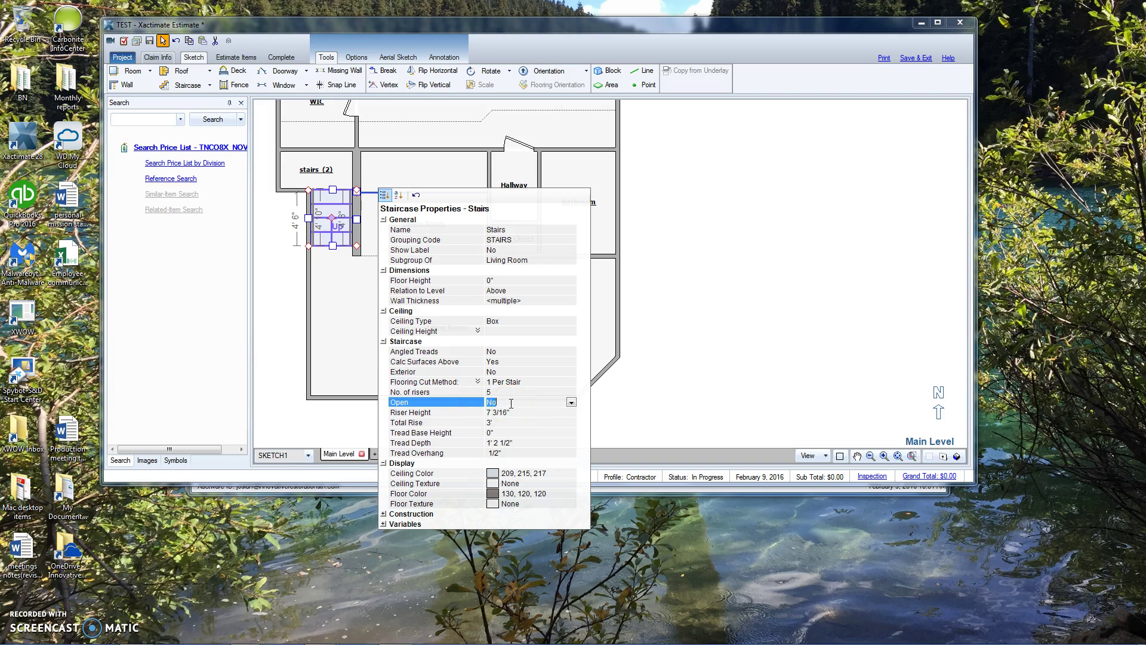
Step: Close the staircase properties and examine the stairs off the living room in the 3D view
click(514, 422)
click(277, 329)
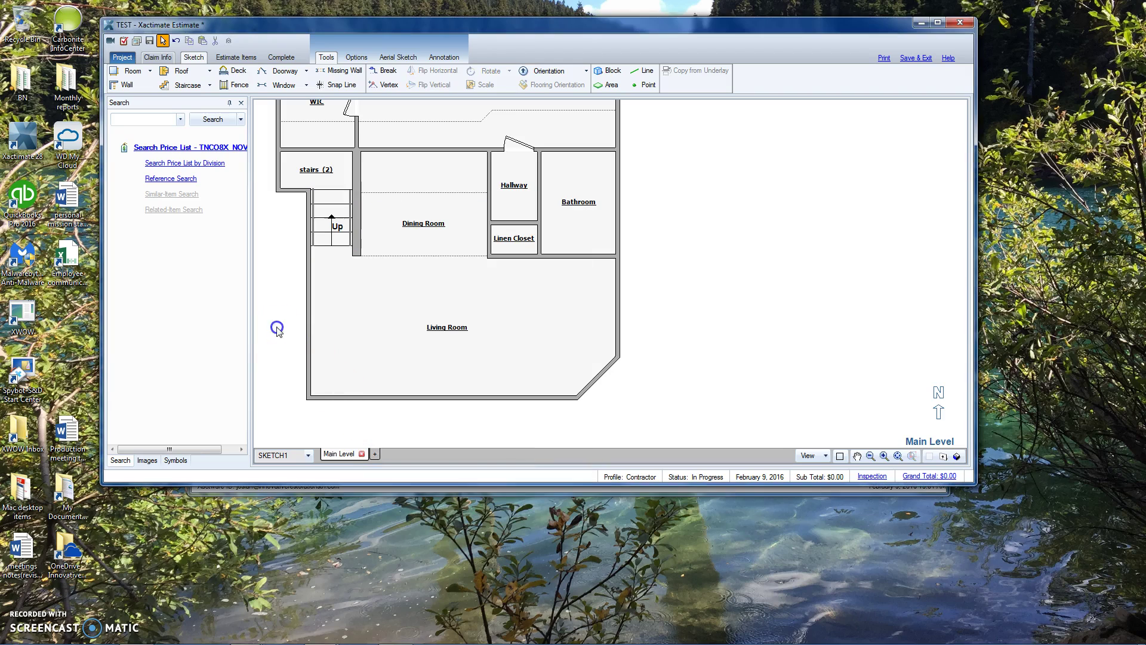
key(F9)
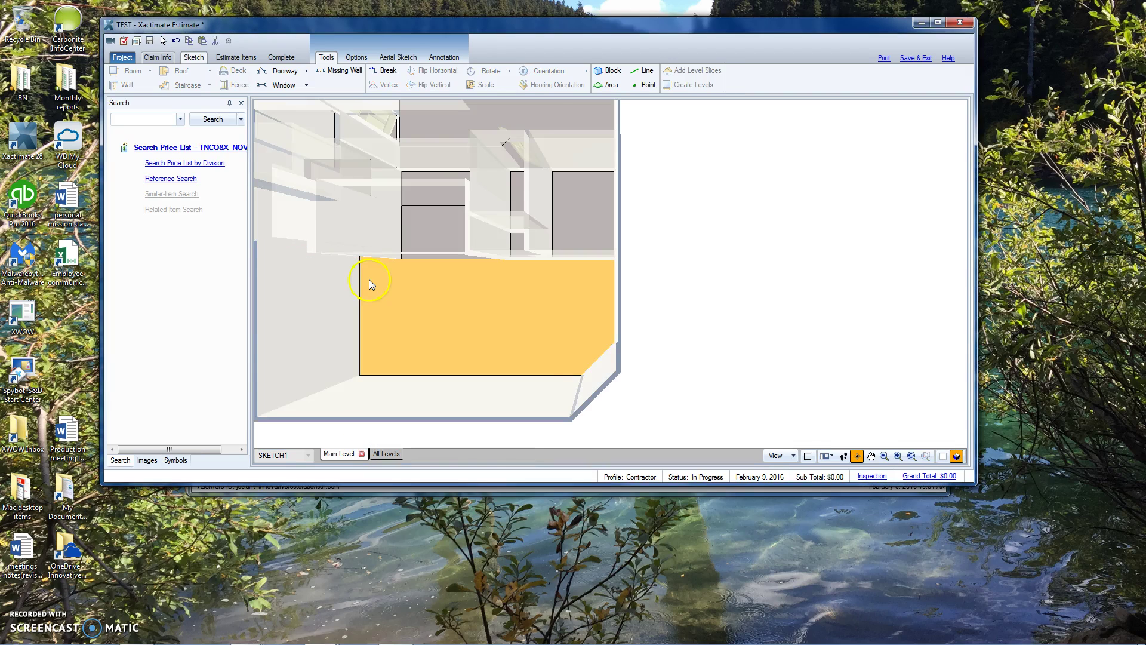
mouse_move(368, 280)
mouse_down()
mouse_move(443, 266)
mouse_move(381, 309)
mouse_move(355, 212)
mouse_move(377, 149)
mouse_up()
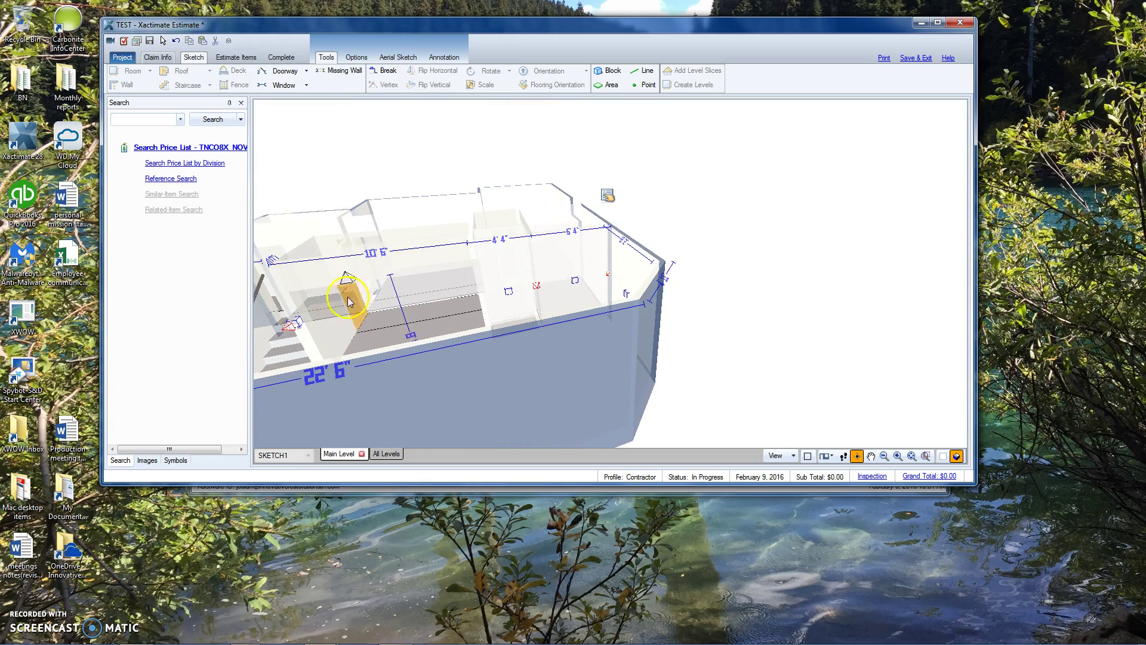
drag(320, 323, 476, 298)
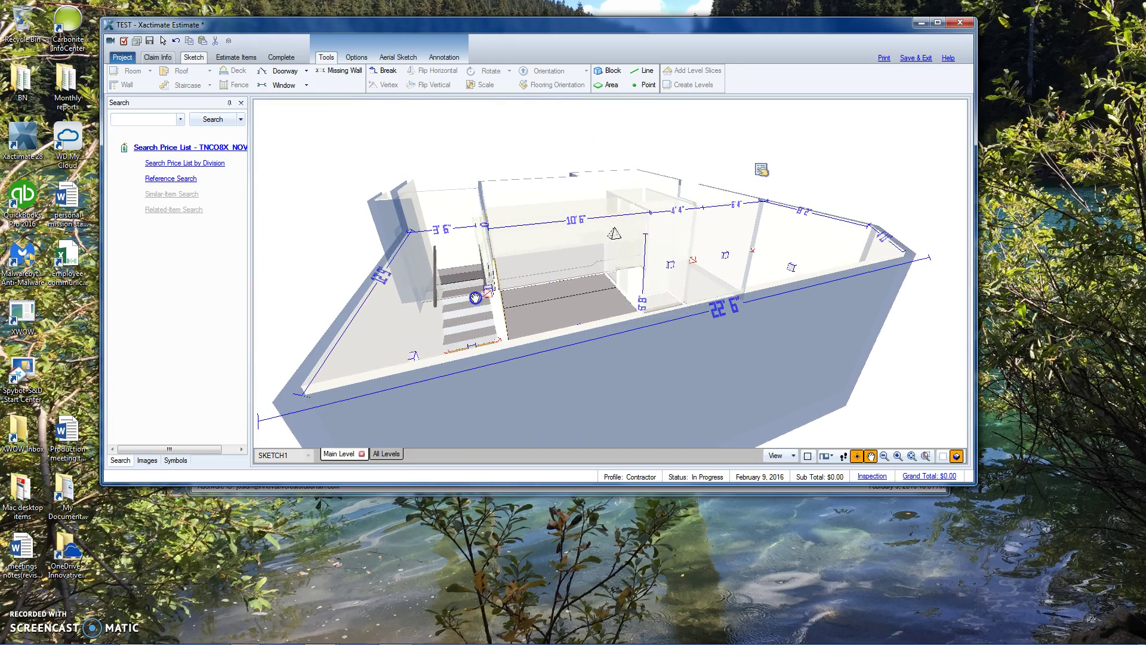
scroll(476, 299, up, 4)
drag(328, 353, 481, 304)
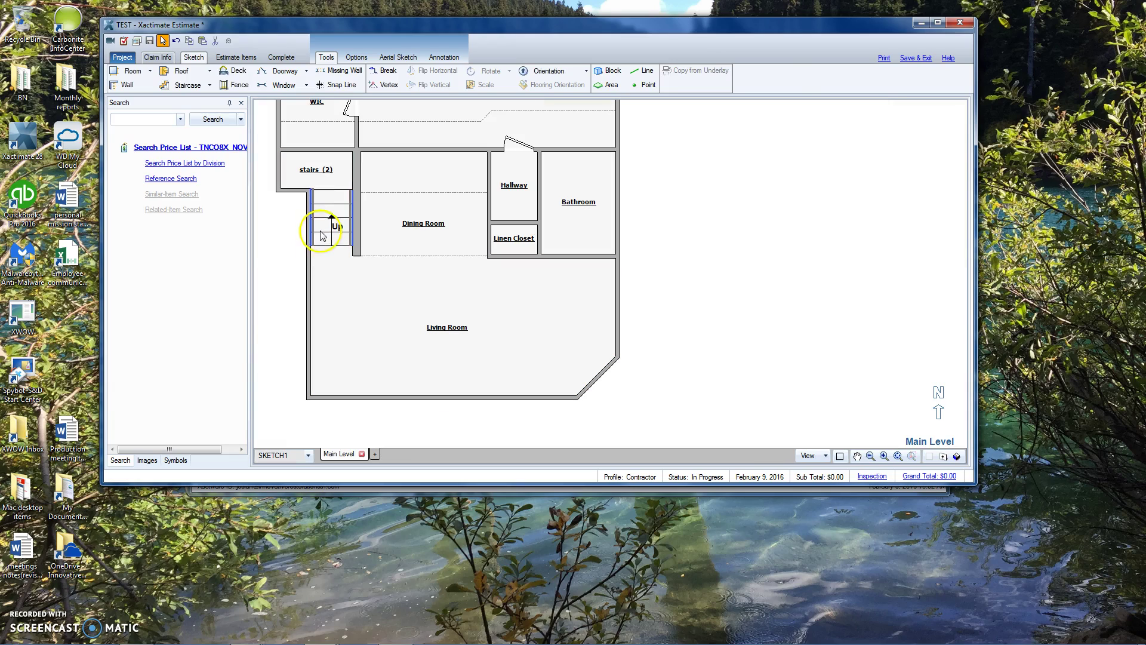
Step: Try to move the wall segment on the west side of the staircase inward
click(320, 231)
click(328, 273)
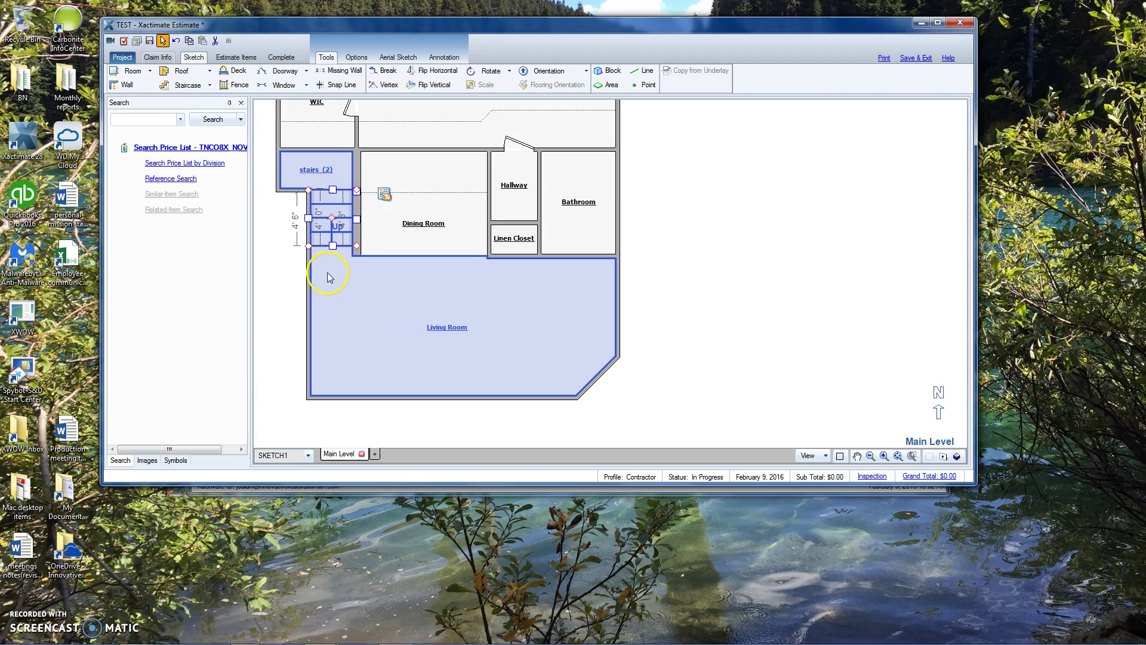
scroll(328, 269, up, 2)
click(330, 233)
scroll(328, 235, up, 2)
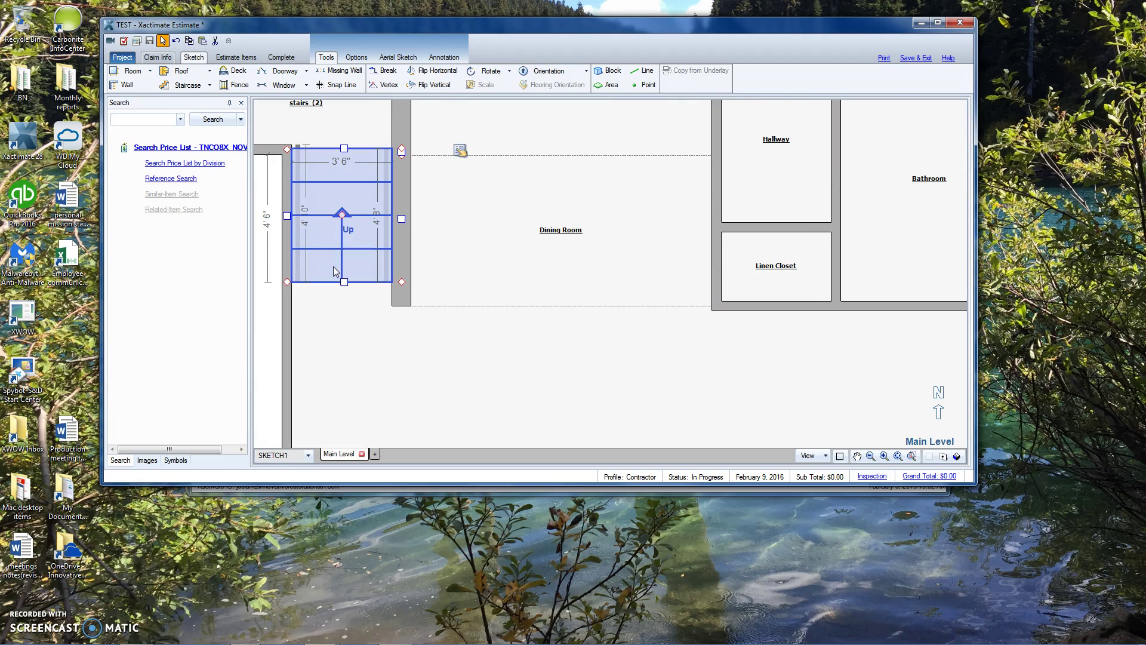
click(287, 216)
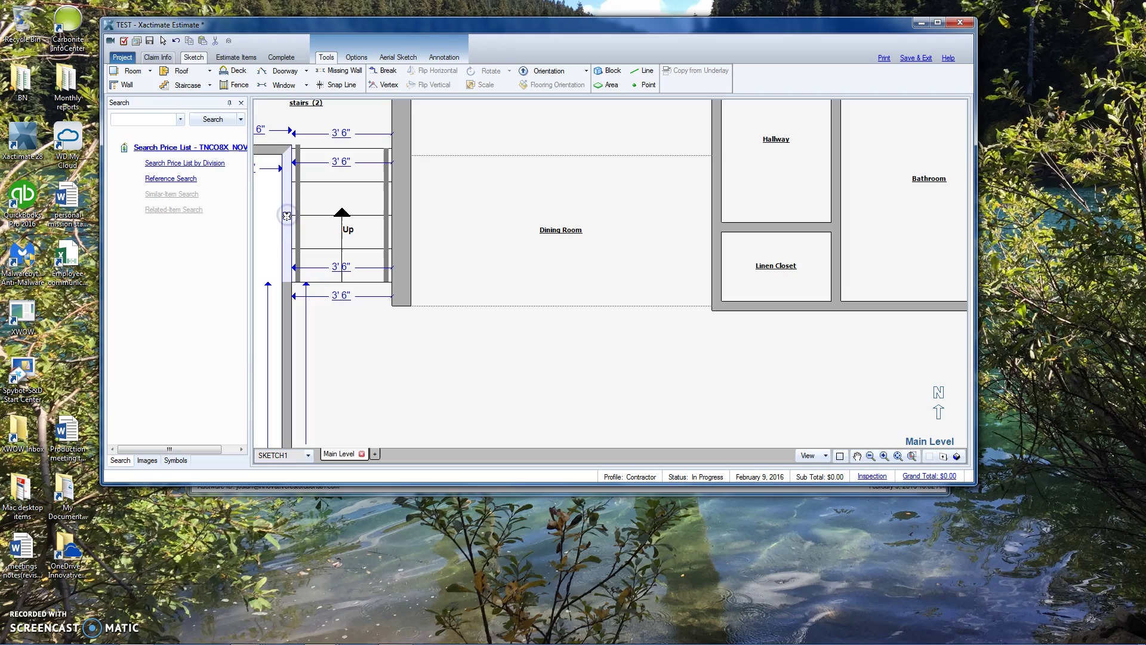
drag(287, 215, 295, 216)
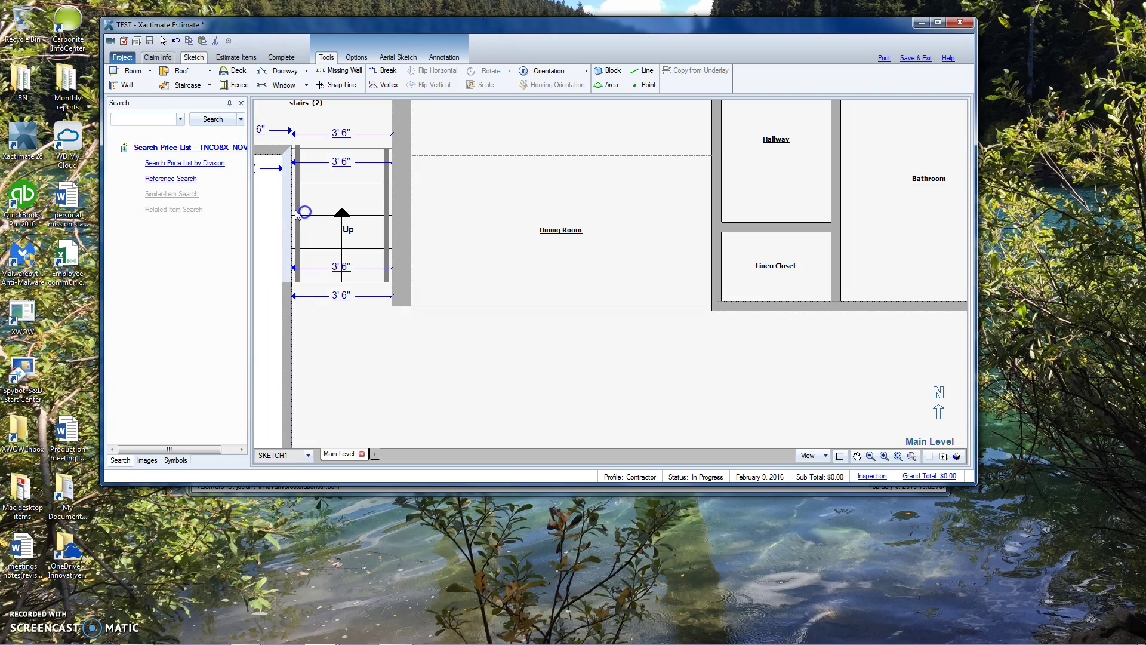
click(288, 298)
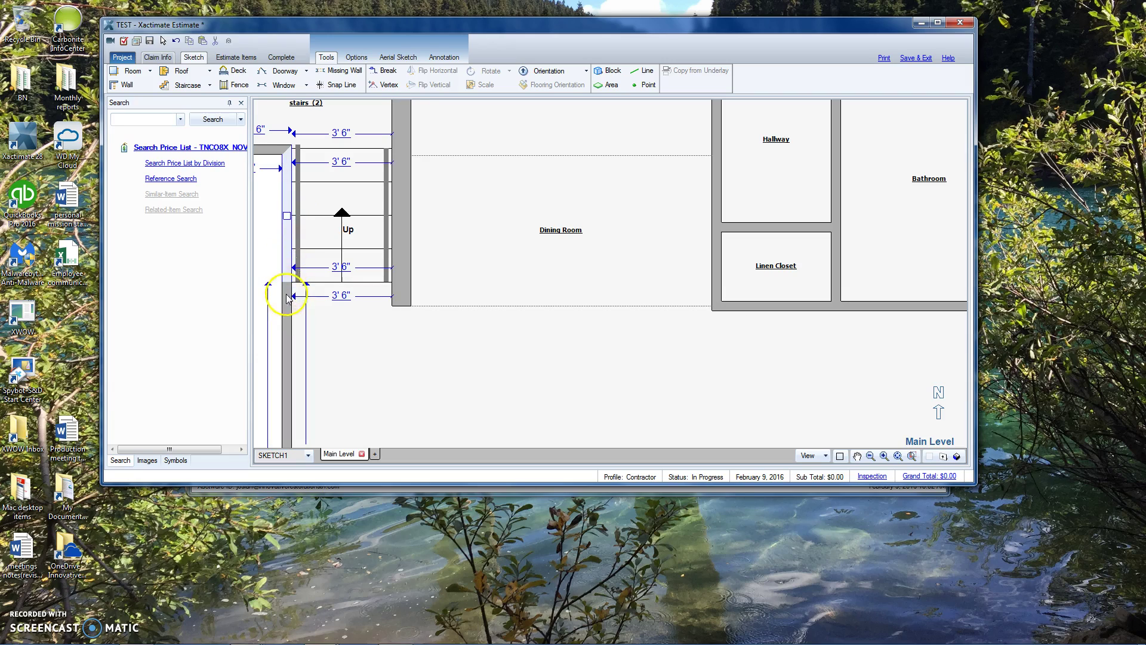
drag(287, 222, 301, 218)
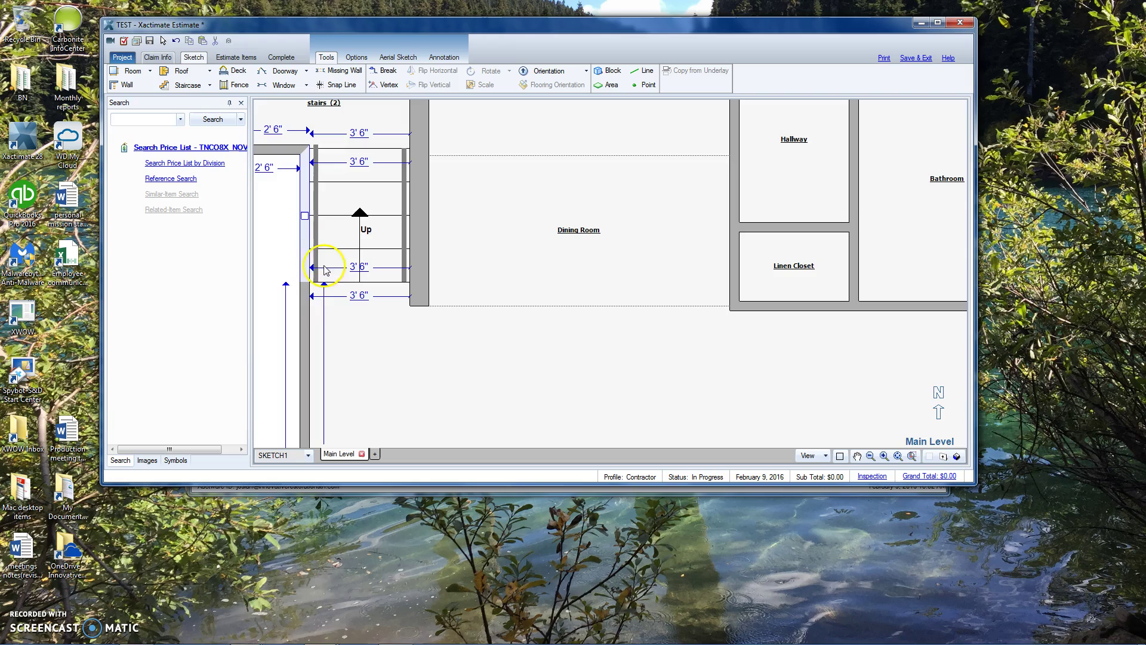
Step: Move the west wall of the stairs (2) room inward past the staircase wall, making the room 3' 4" wide
mouse_move(334, 236)
mouse_down()
mouse_move(344, 345)
mouse_move(394, 358)
mouse_move(450, 339)
mouse_up()
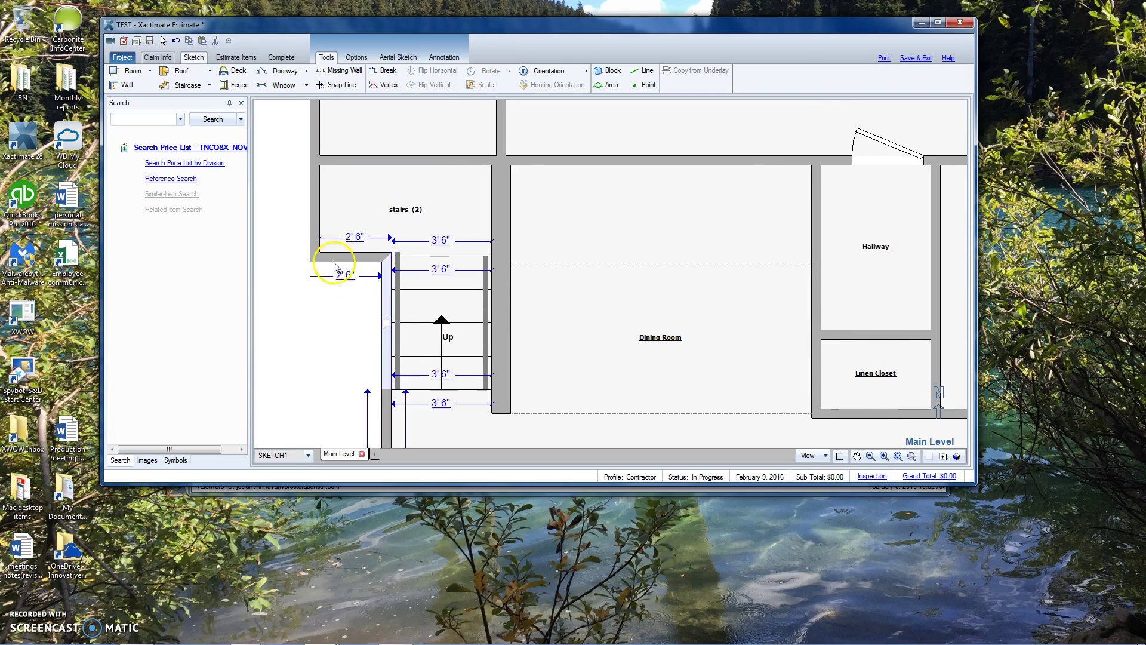
drag(314, 204, 392, 214)
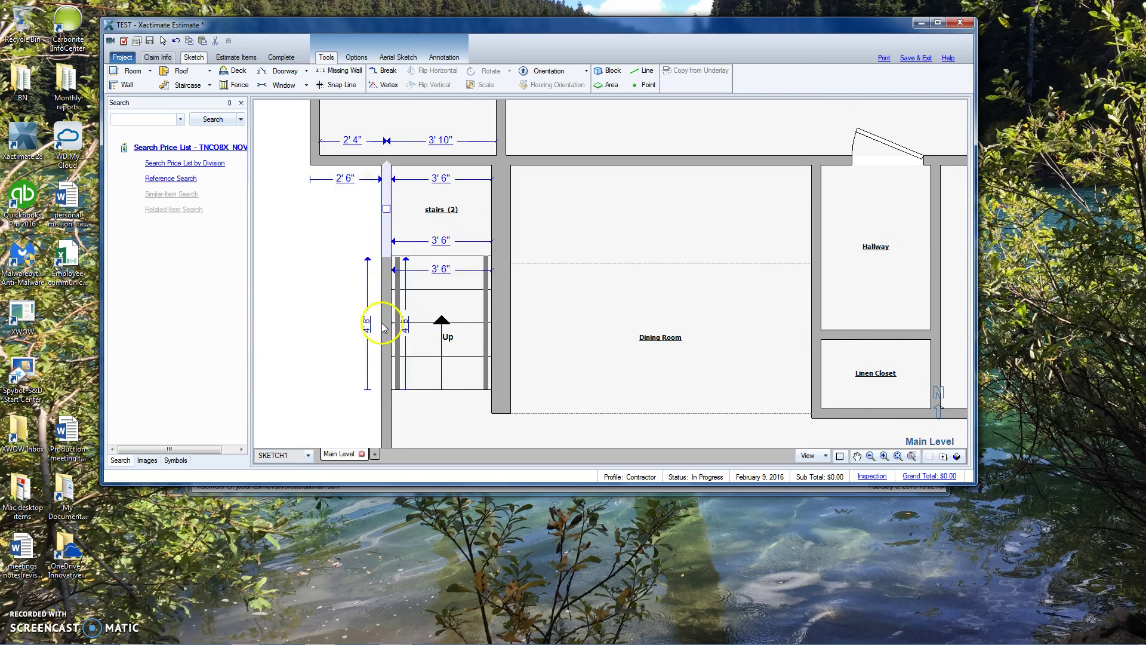
click(385, 323)
click(388, 219)
click(387, 209)
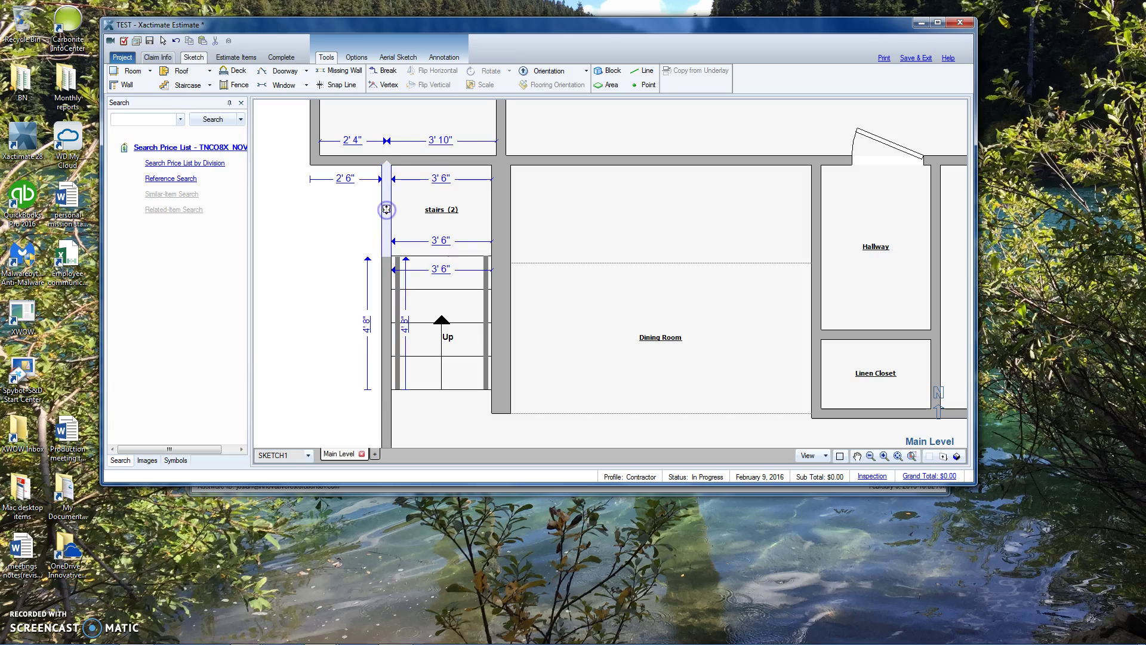
drag(386, 209, 392, 209)
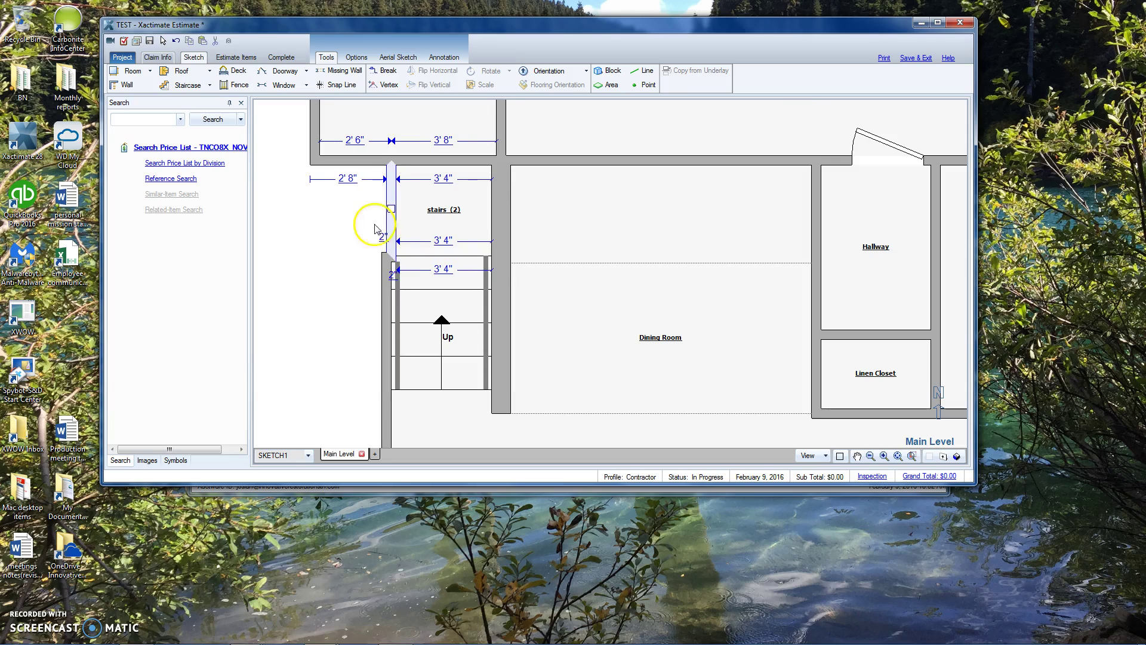
Step: Try to move the staircase's west wall inward to line up with the stairs (2) room's west wall
click(388, 299)
click(387, 324)
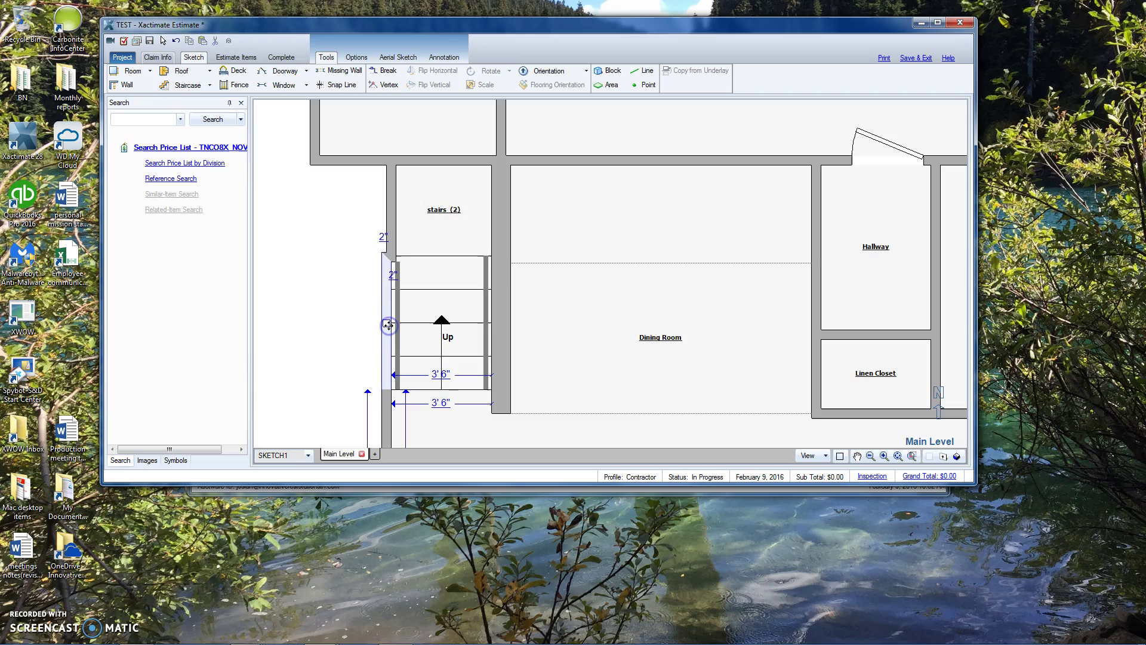
click(387, 324)
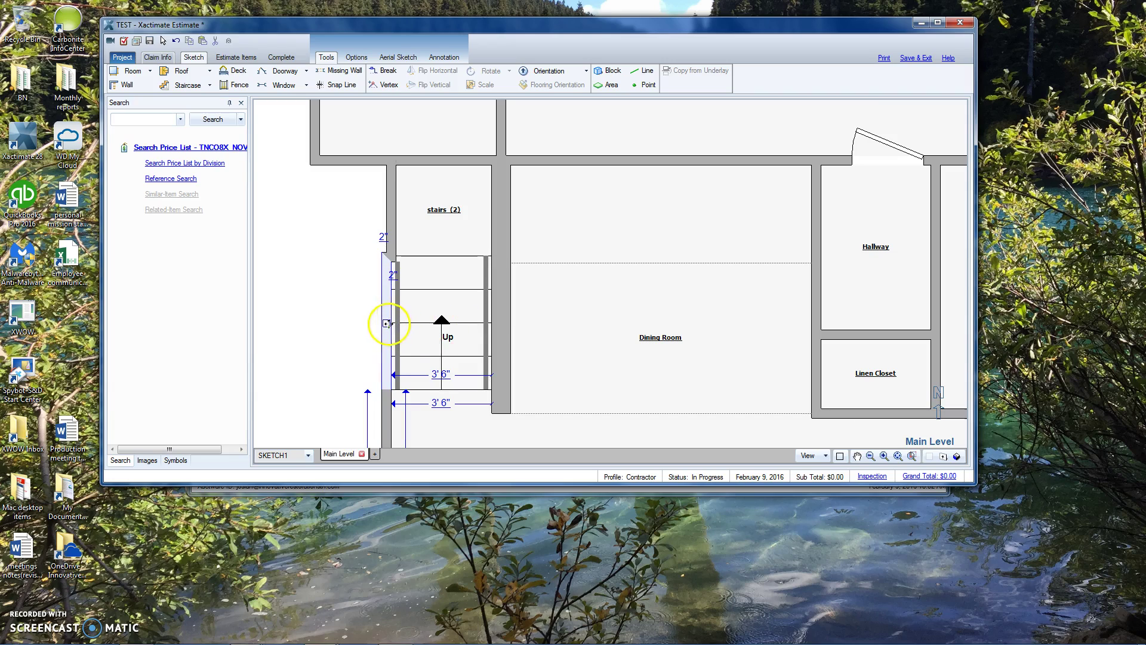
drag(387, 323, 395, 324)
Step: Move the west wall of the stairs (2) room back outward so the room is 6' wide
click(392, 211)
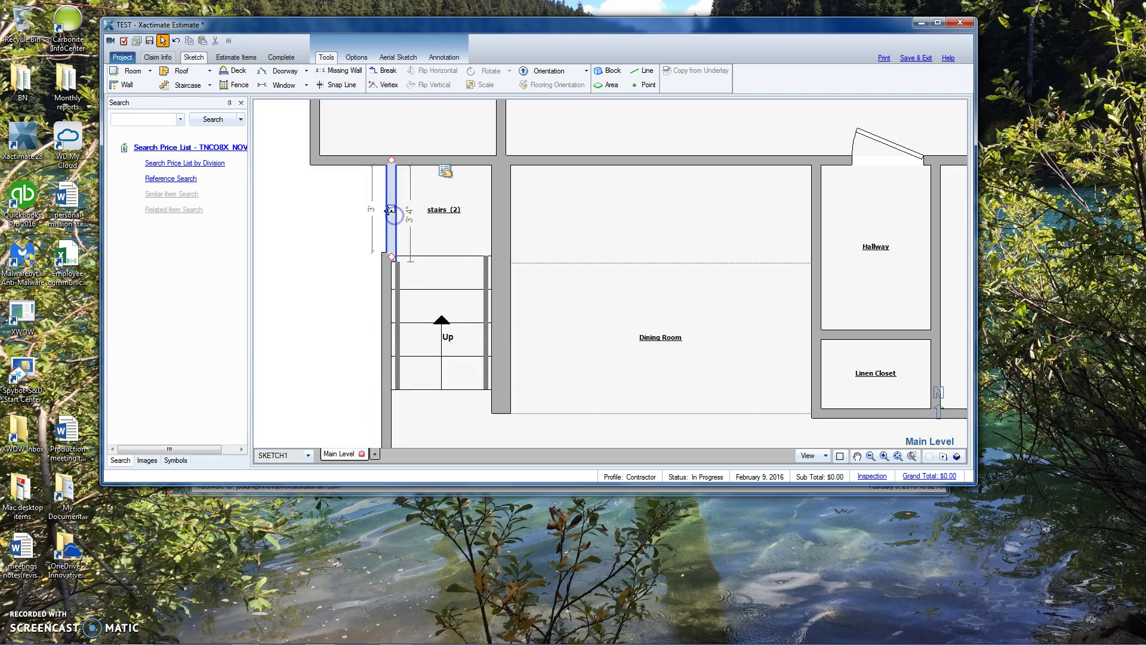
drag(386, 208, 307, 210)
scroll(318, 300, down, 2)
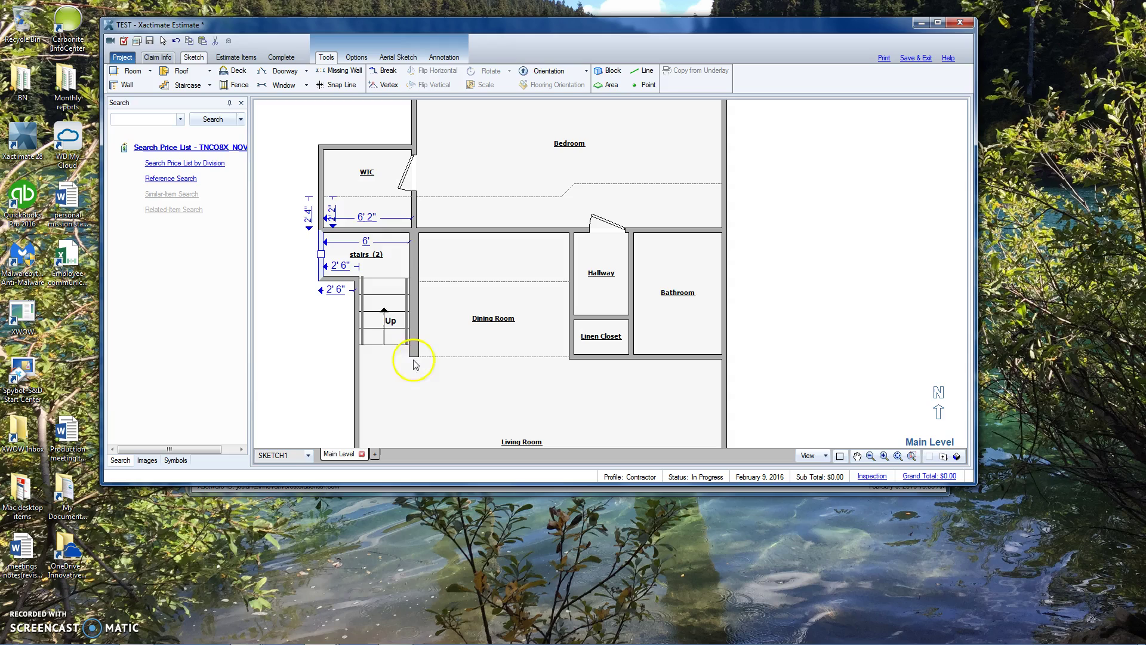
Step: Review the height, riser and tread settings in the staircase's properties
click(384, 316)
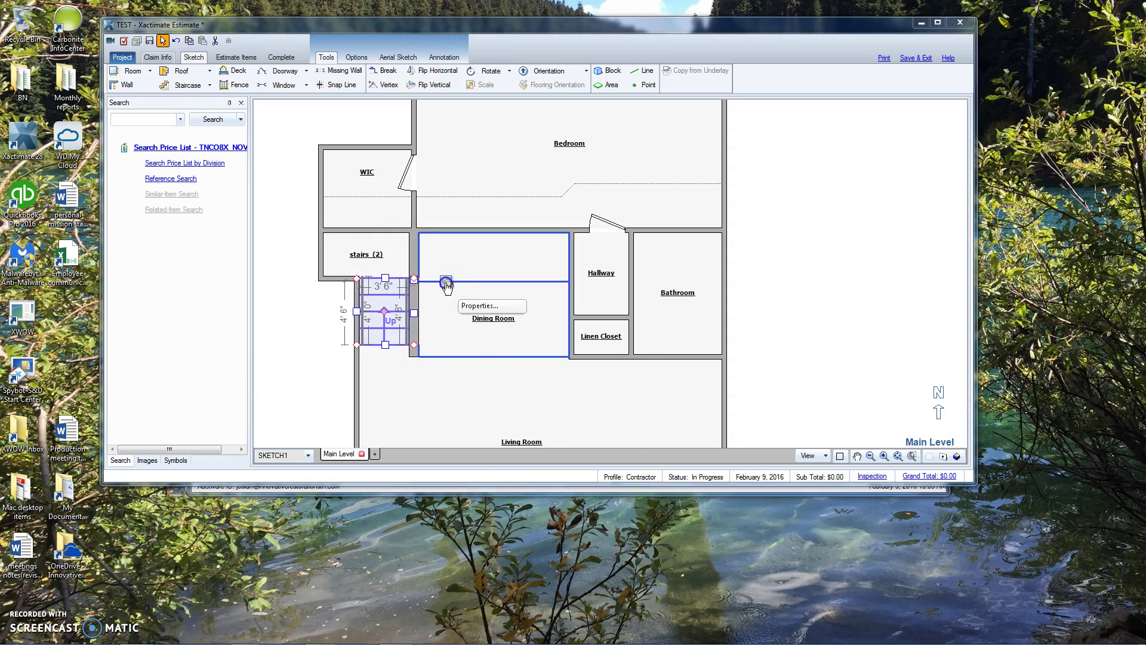
click(446, 281)
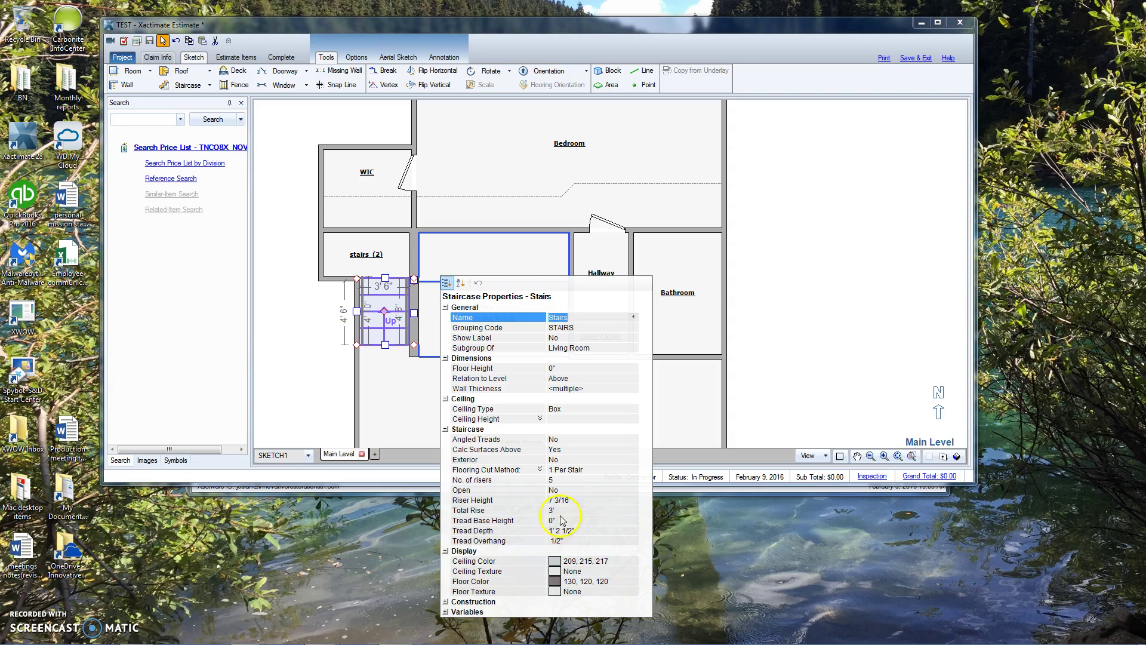
click(420, 409)
Step: Inspect the steps, handrails and upper landing at close range in the 3D view
key(F8)
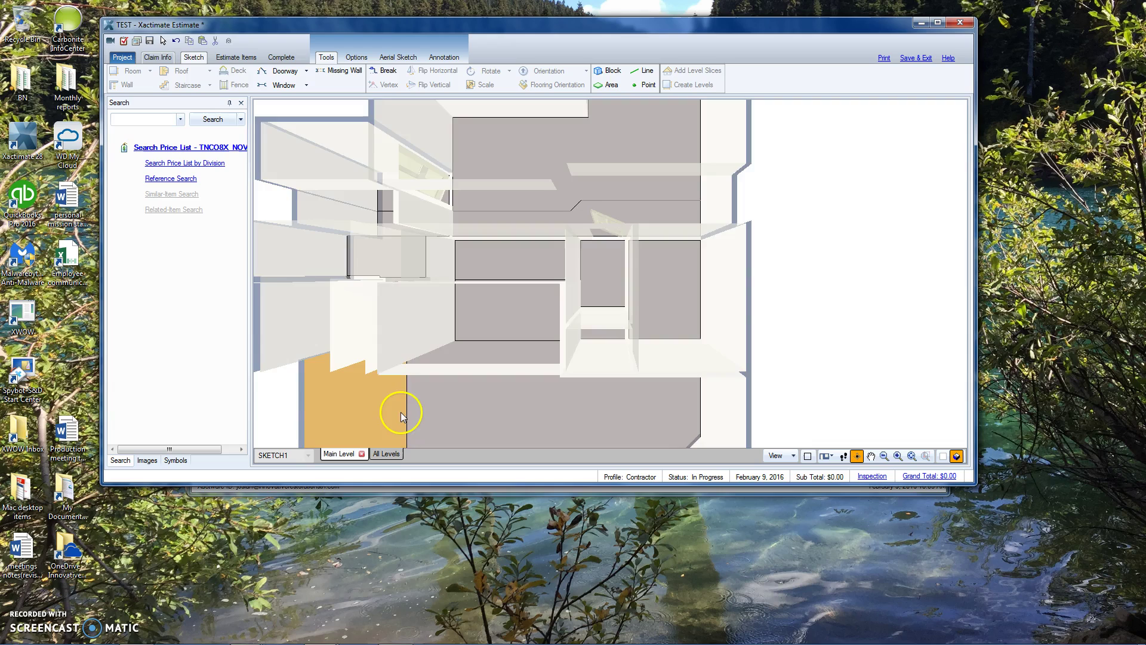
mouse_move(400, 412)
mouse_down()
mouse_move(404, 332)
mouse_move(463, 238)
mouse_move(404, 205)
mouse_move(359, 378)
mouse_move(350, 353)
mouse_move(481, 338)
mouse_move(471, 418)
mouse_move(578, 383)
mouse_move(593, 354)
mouse_up()
scroll(500, 340, up, 3)
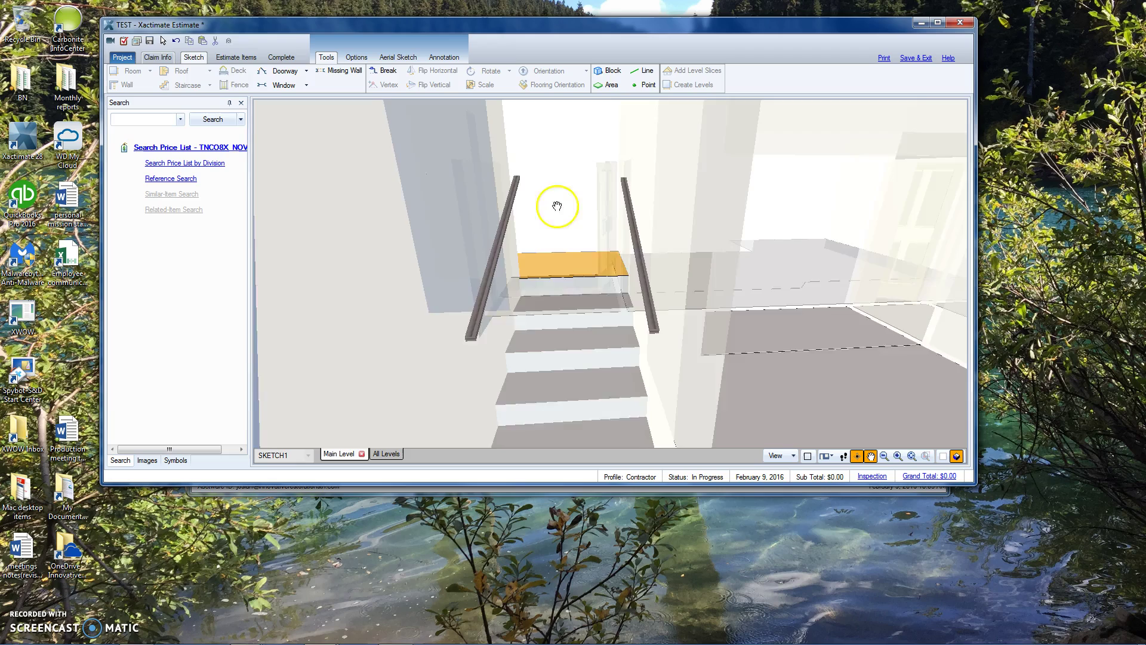
drag(558, 204, 550, 307)
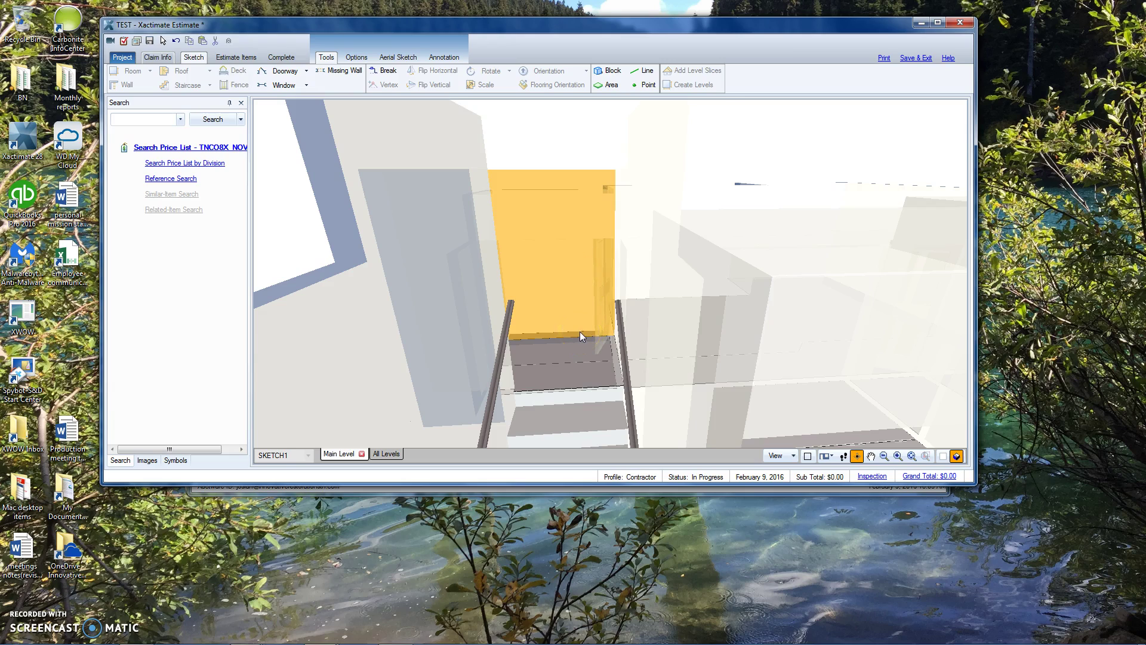
key(Escape)
Step: Set the handrail height of the staircase's west wall to 2' 10 1/2"
click(357, 320)
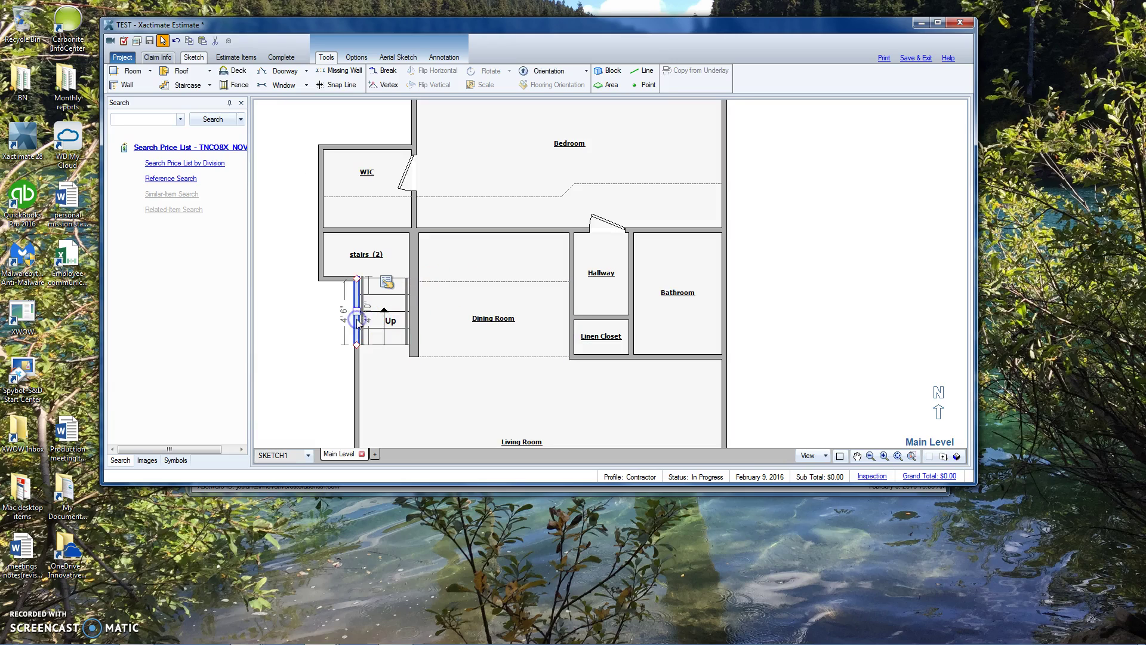
mouse_move(387, 283)
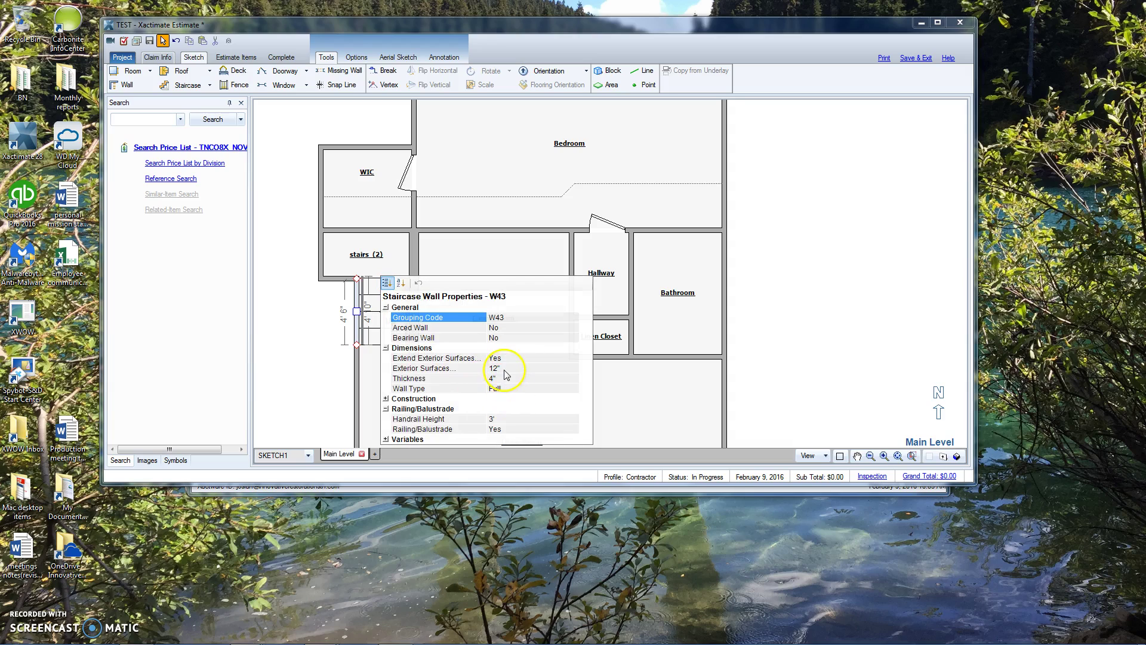
click(507, 418)
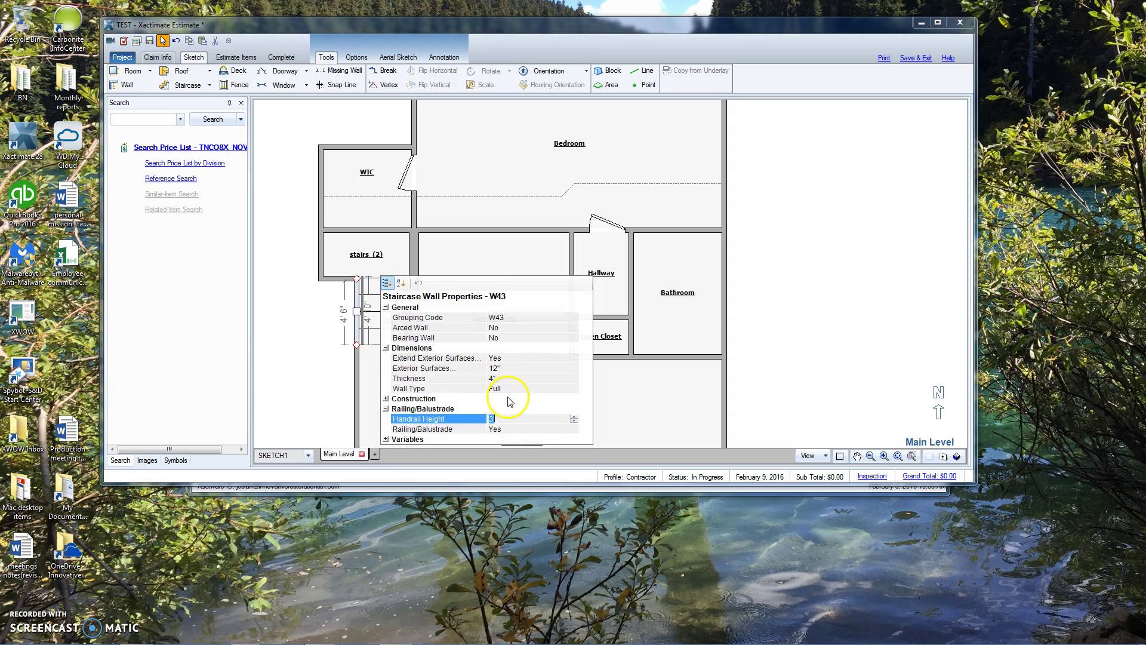
scroll(508, 399, down, 1)
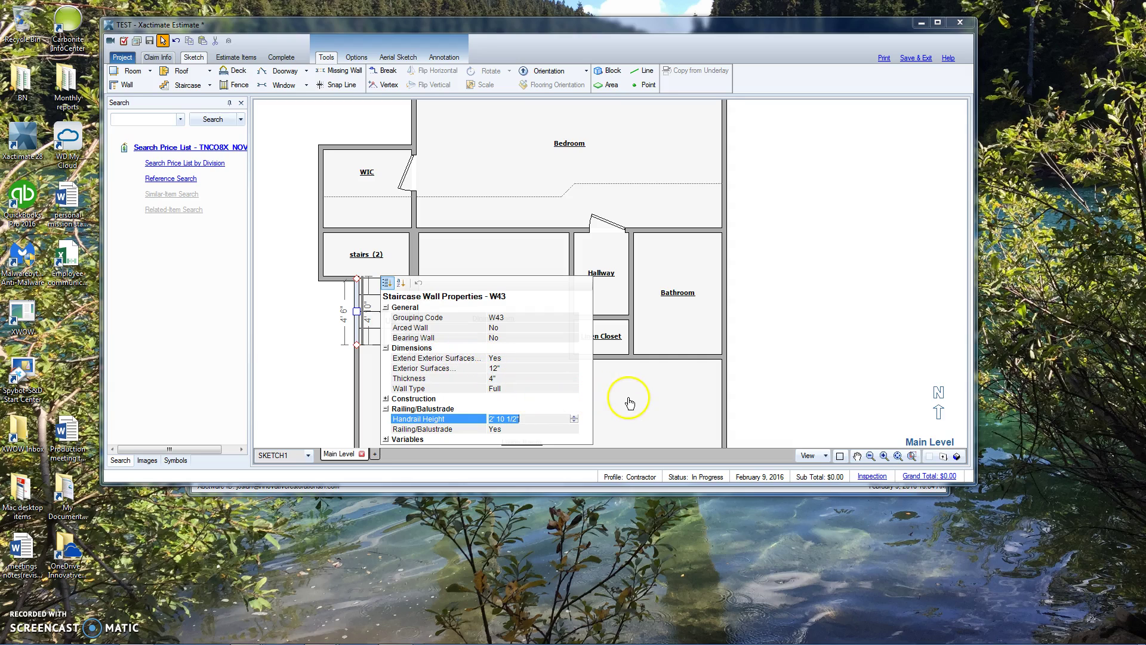
click(530, 370)
Step: Set the Height - Level value of the staircase's ceiling height to 8'8" in its properties
click(406, 311)
click(444, 281)
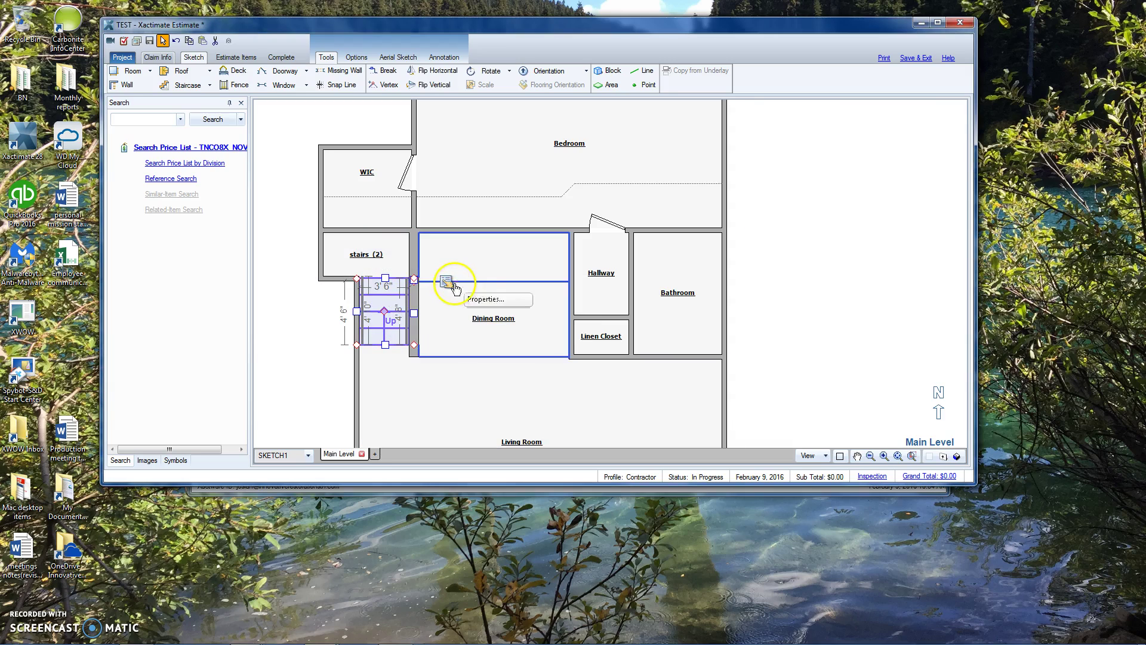
click(481, 296)
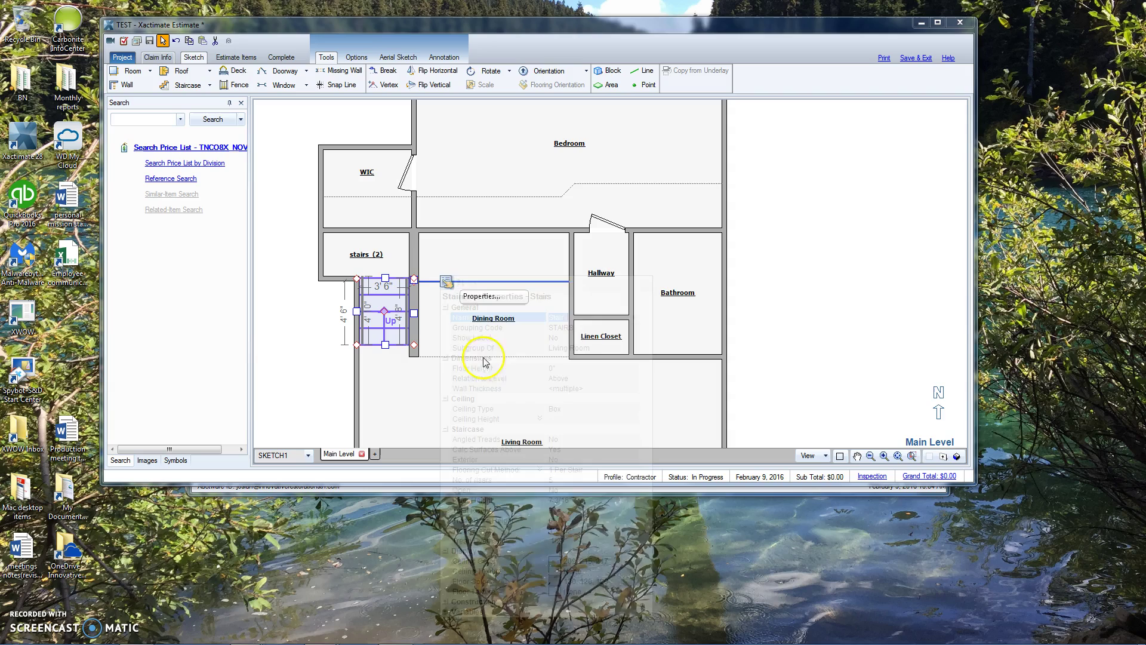
click(541, 418)
click(558, 416)
click(559, 416)
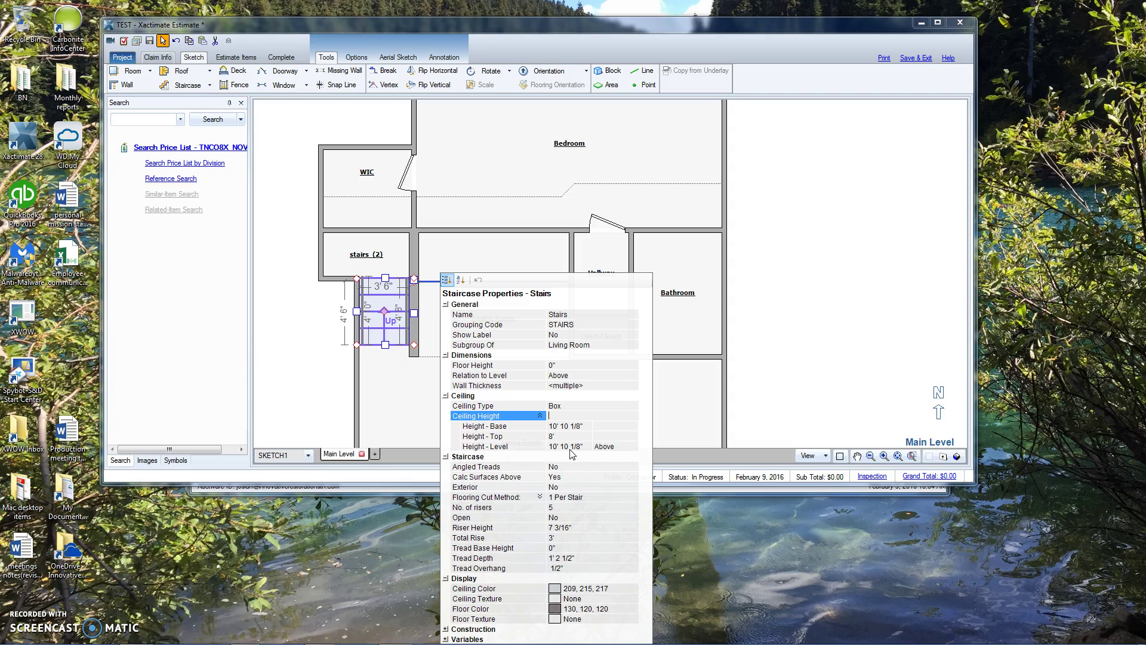
click(566, 440)
click(570, 452)
click(583, 449)
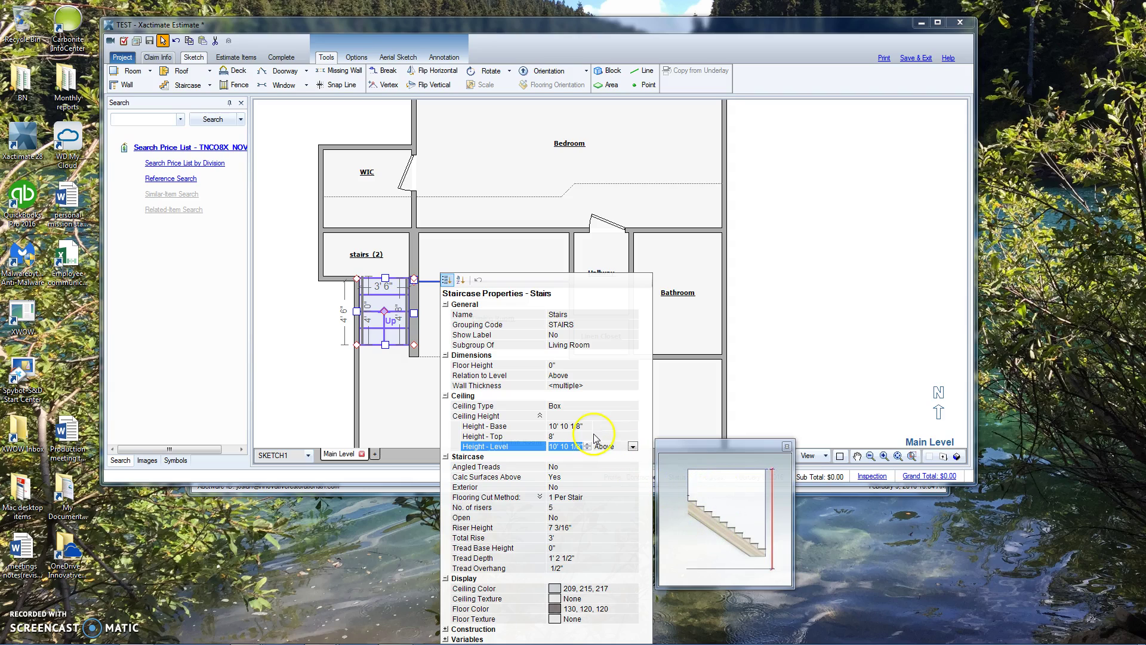
text(8'8)
key(Tab)
click(391, 392)
Step: Check the staircase and its surrounding walls from the living room side in the 3D view
key(F9)
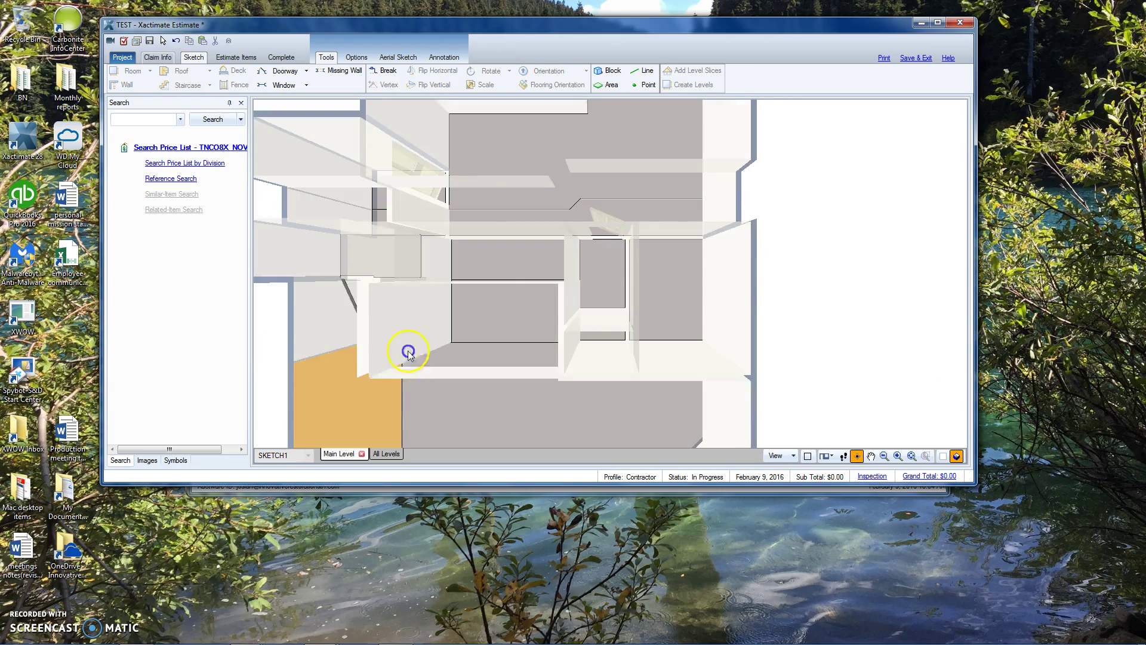
drag(407, 351, 409, 193)
drag(370, 281, 352, 309)
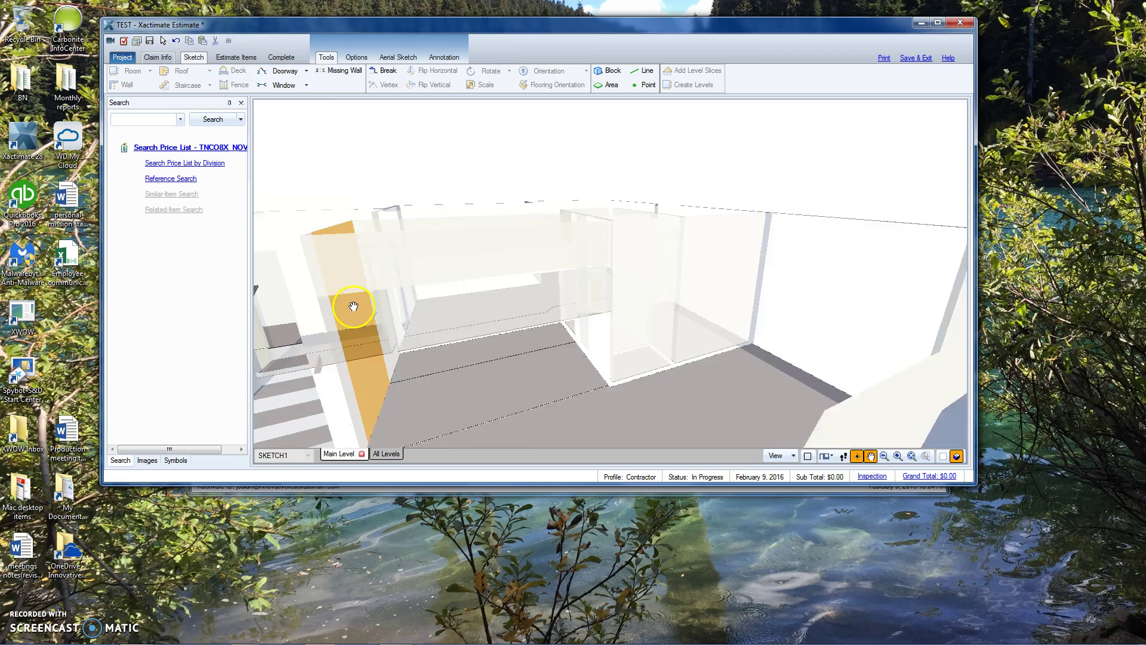
mouse_move(353, 306)
mouse_down()
mouse_move(535, 287)
mouse_move(478, 296)
mouse_move(482, 308)
mouse_move(485, 274)
mouse_move(424, 287)
mouse_up()
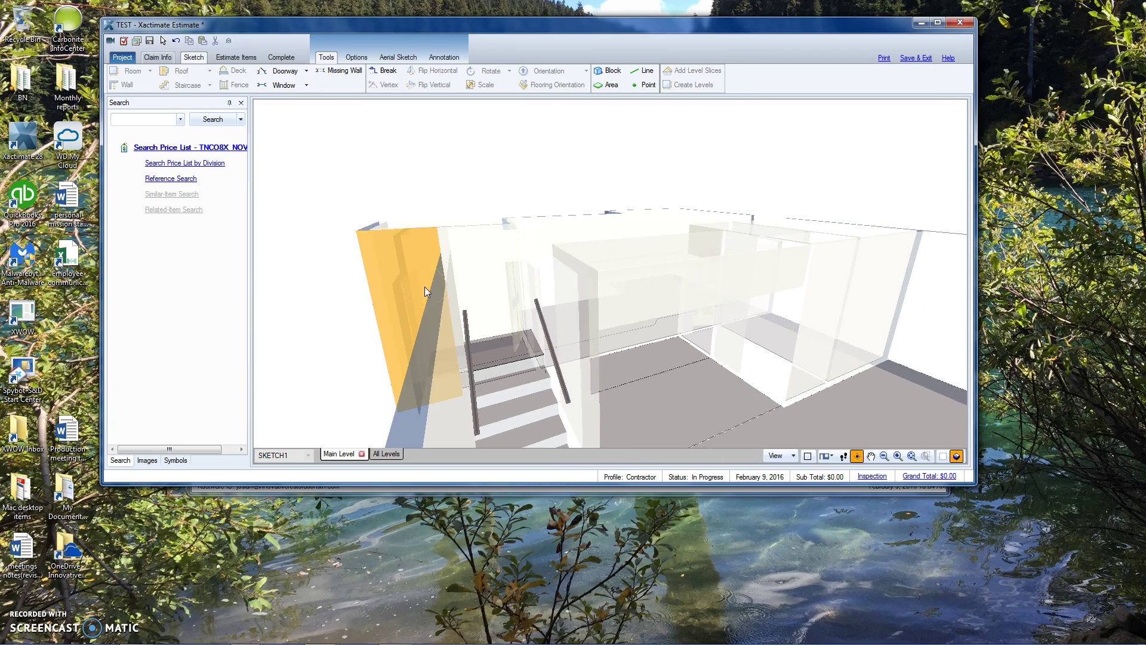
Step: Try to pull a room out of the staircase's west wall in the floor plan, and undo the change
key(Escape)
click(409, 340)
drag(405, 382, 528, 330)
click(483, 275)
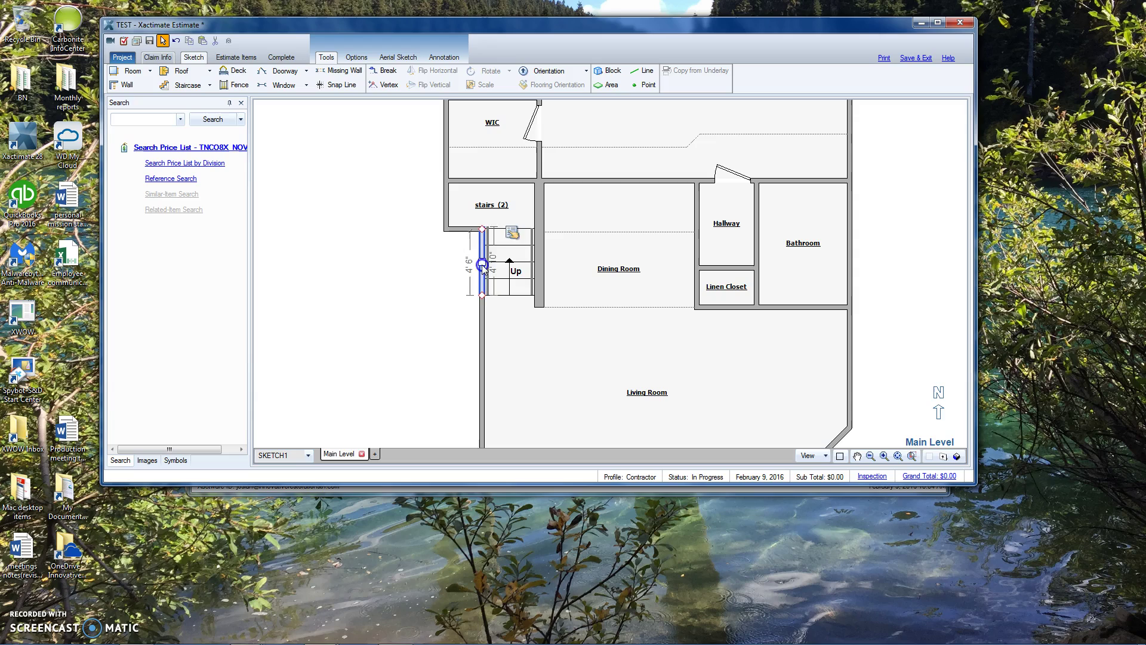
mouse_move(482, 264)
mouse_down()
mouse_move(430, 256)
mouse_move(484, 249)
mouse_up()
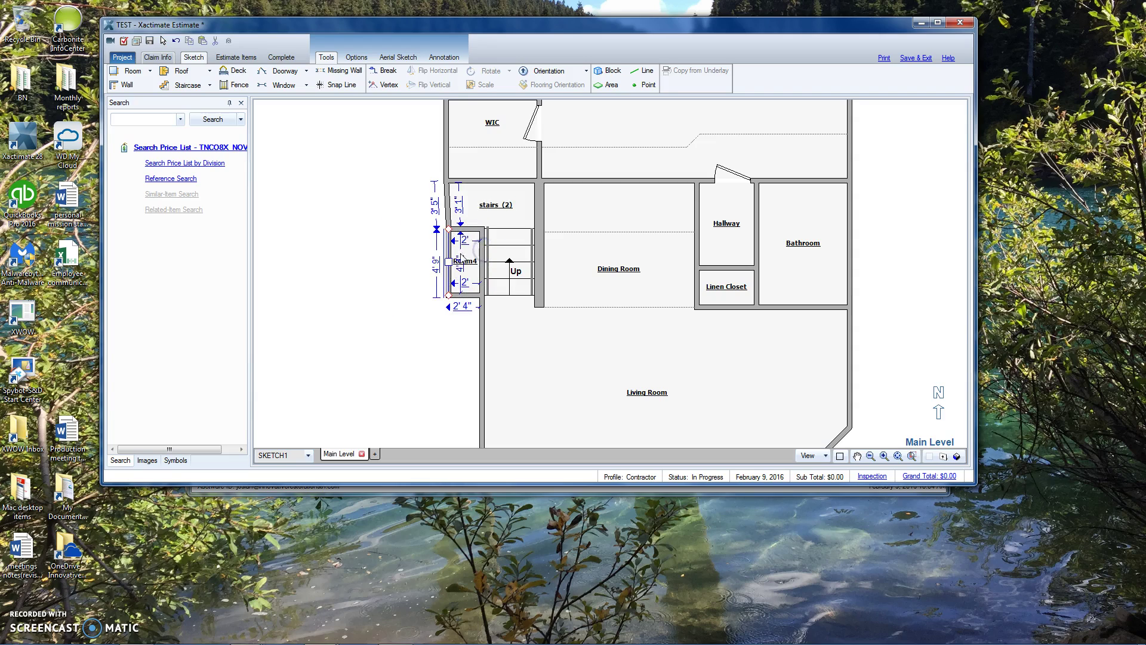
key(ctrl+z)
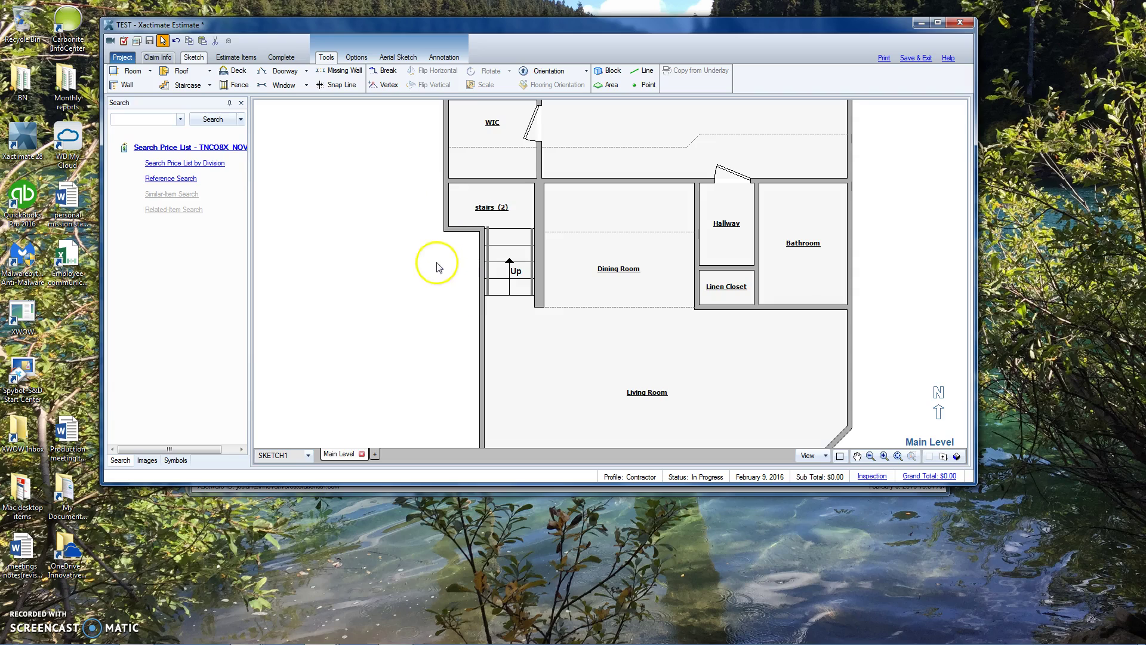
Step: Pull the staircase's west wall outward to form a new room about 3' 4" wide beside the stairs
click(484, 256)
drag(482, 262, 431, 262)
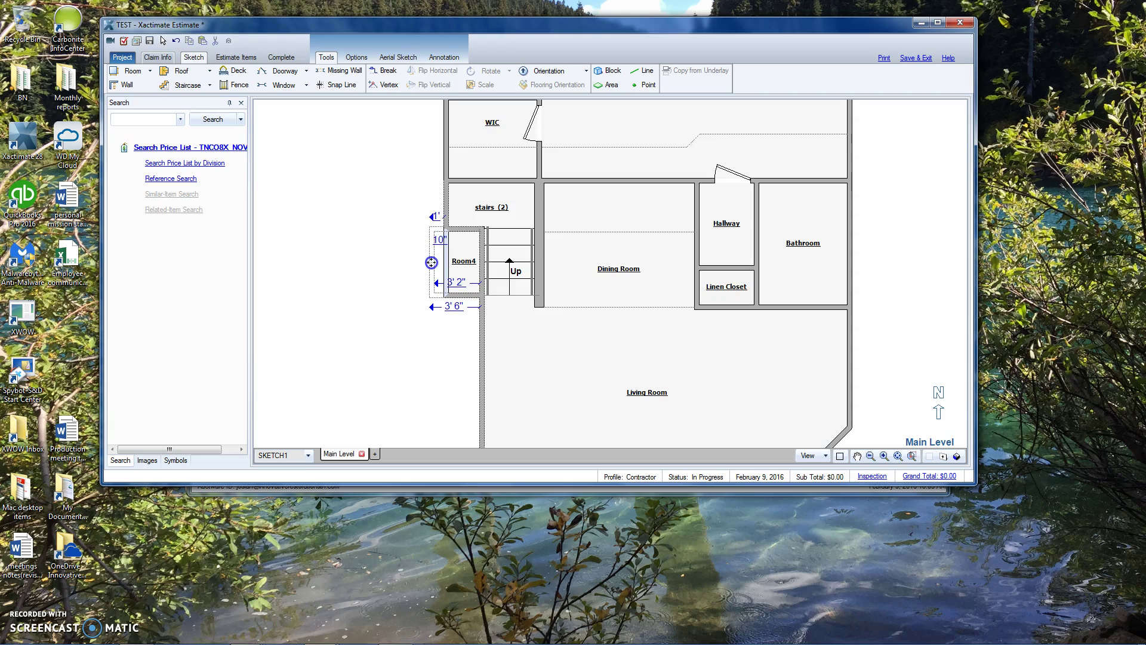
drag(431, 262, 438, 263)
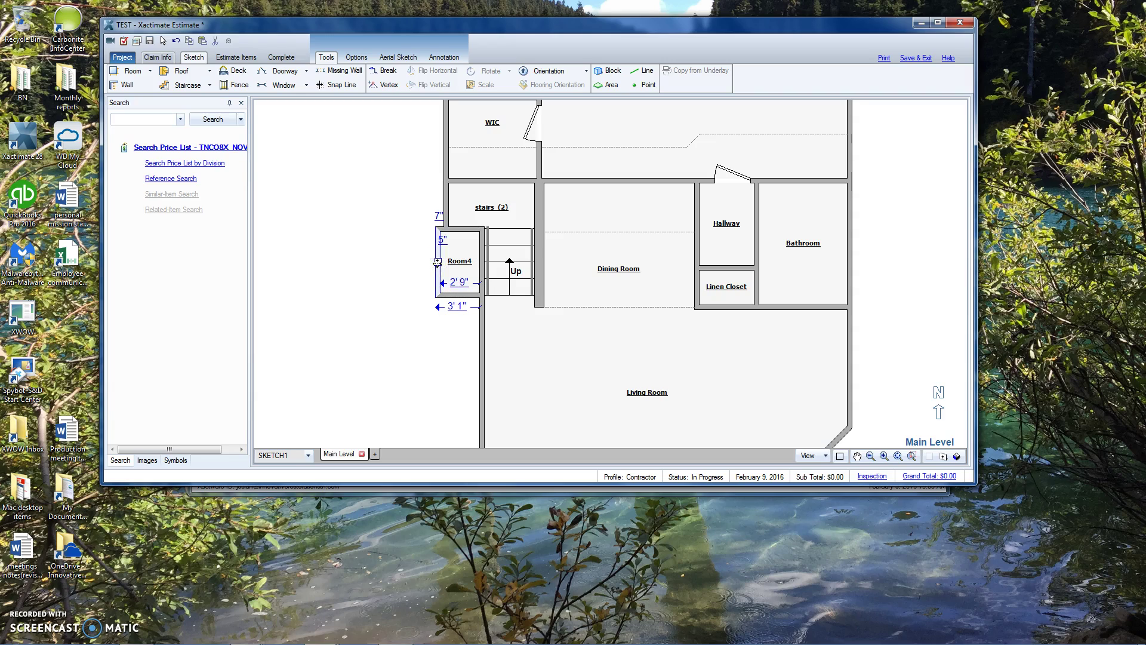
key(Left)
key(Left)
key(Left)
key(Left)
key(Left)
key(Left)
key(Left)
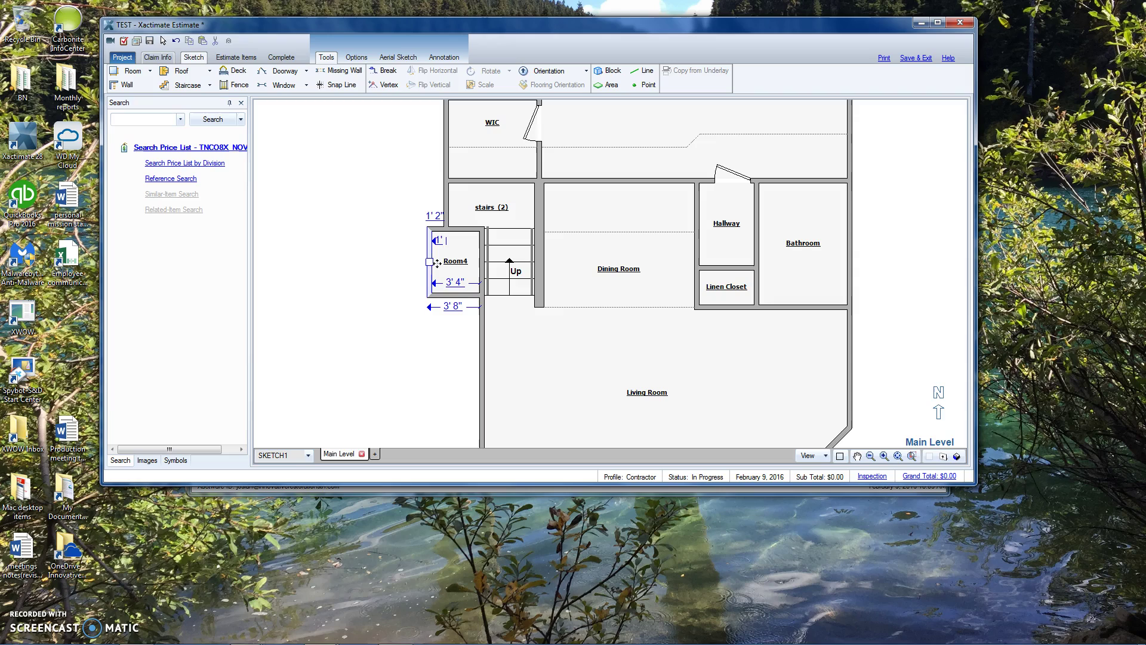
Step: Extend Room4 south to about 10' 1" long and move the Living Room's west wall out flush with Room4's west wall
click(475, 367)
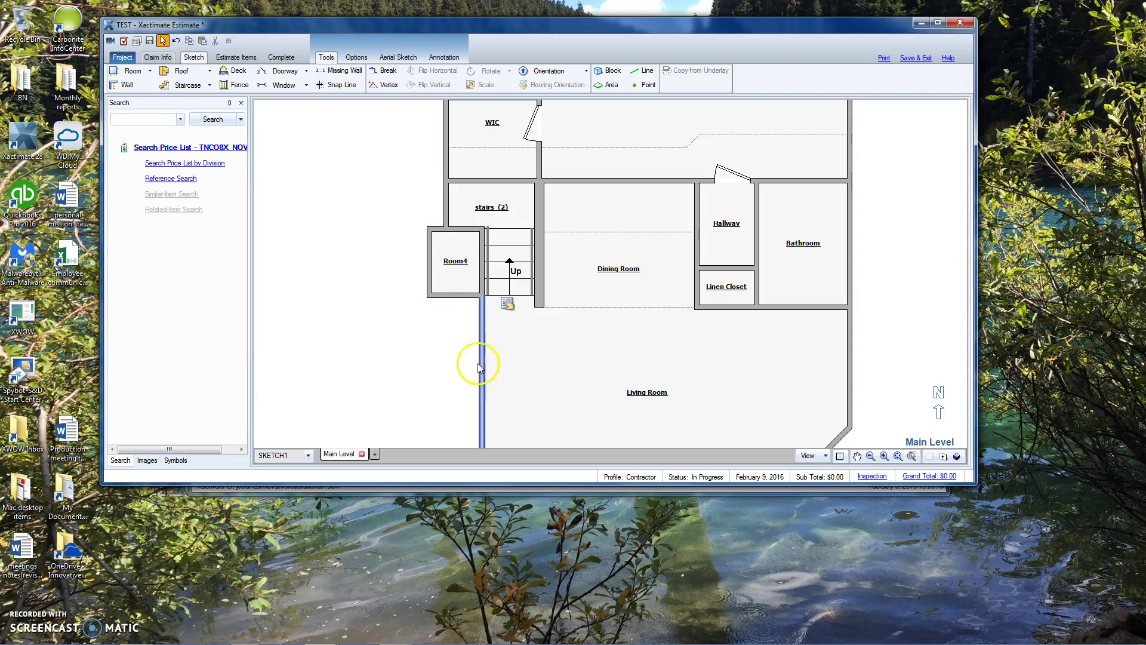
click(454, 298)
drag(455, 297, 462, 378)
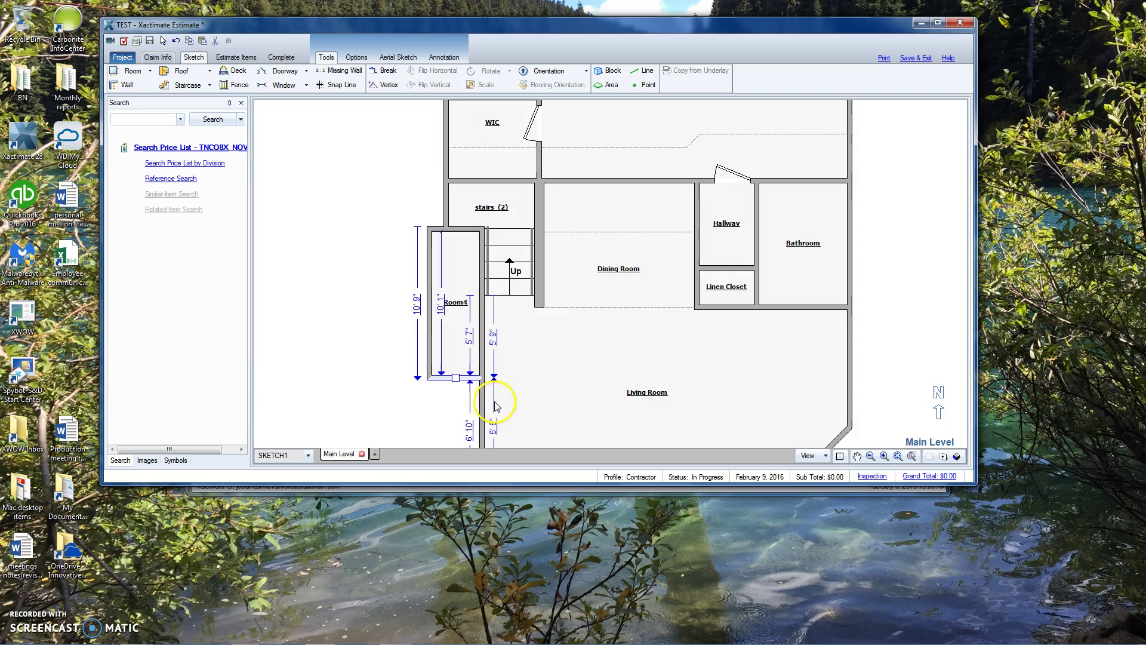
drag(523, 397, 415, 340)
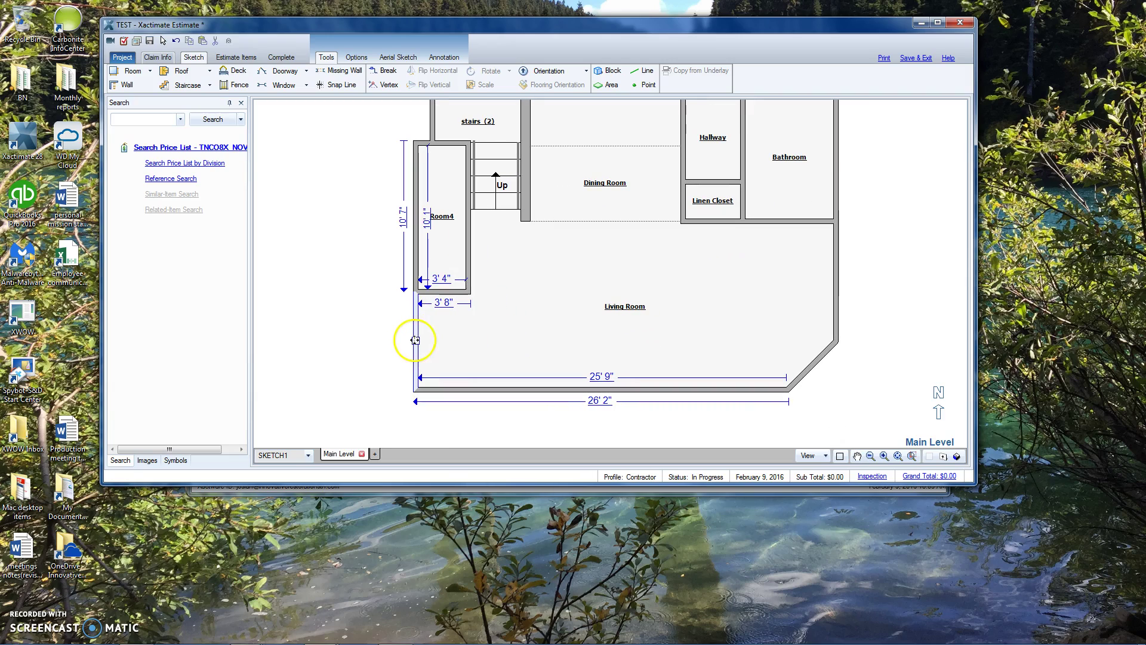
click(444, 293)
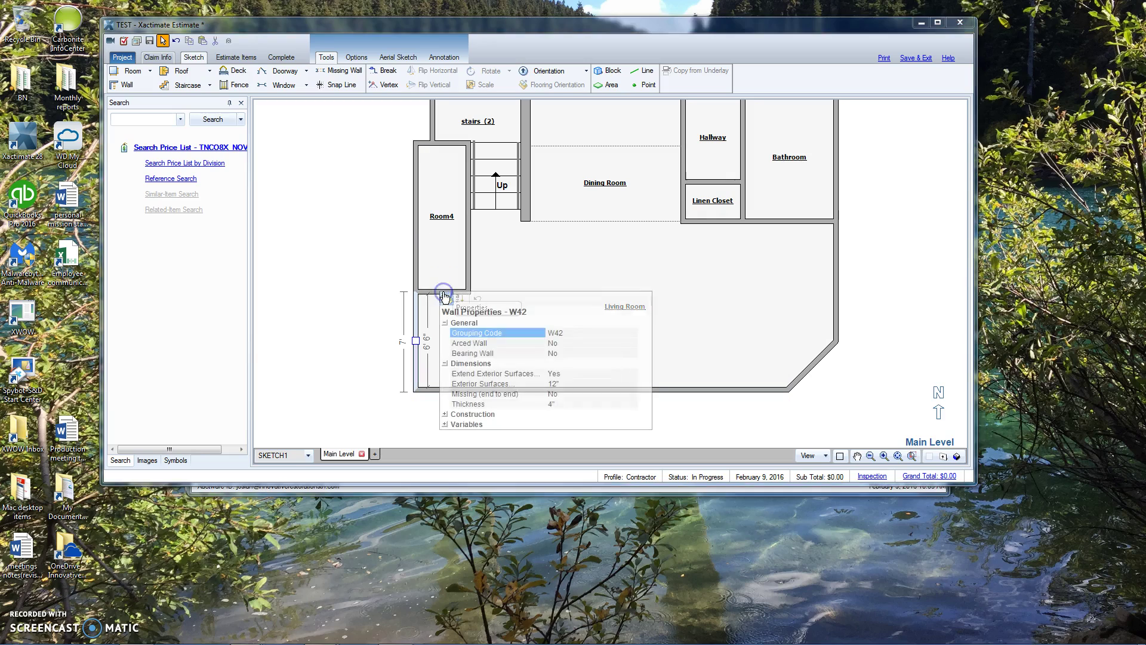
Step: Move Room4's south wall further south to make the room about 13' long
click(438, 264)
drag(441, 291, 445, 313)
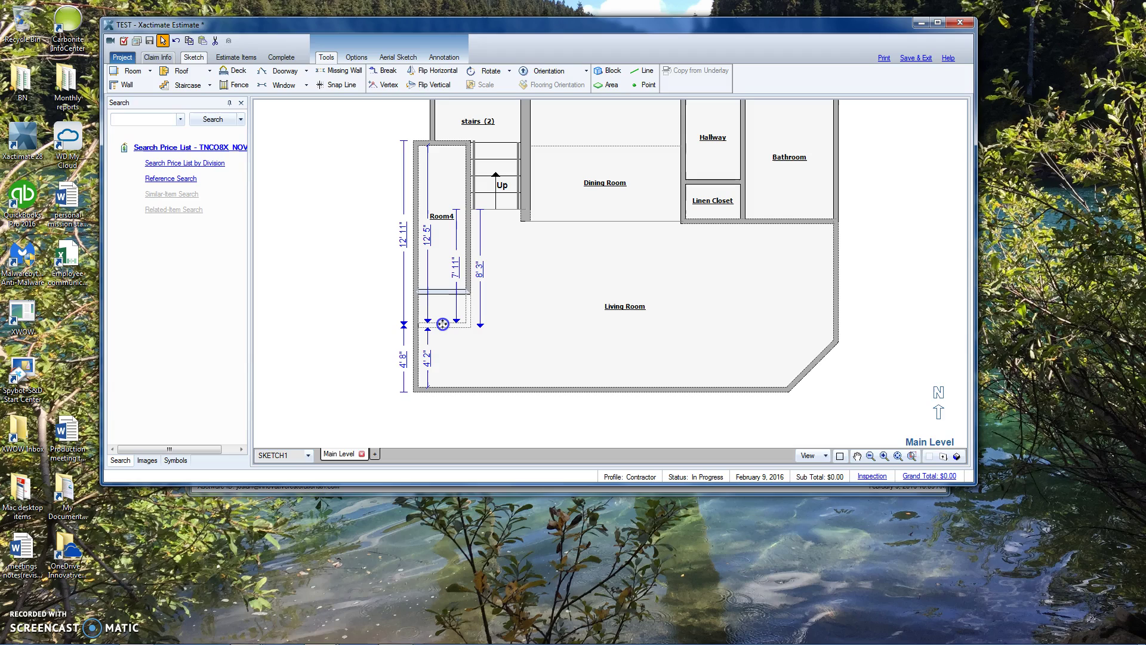
drag(442, 324, 442, 332)
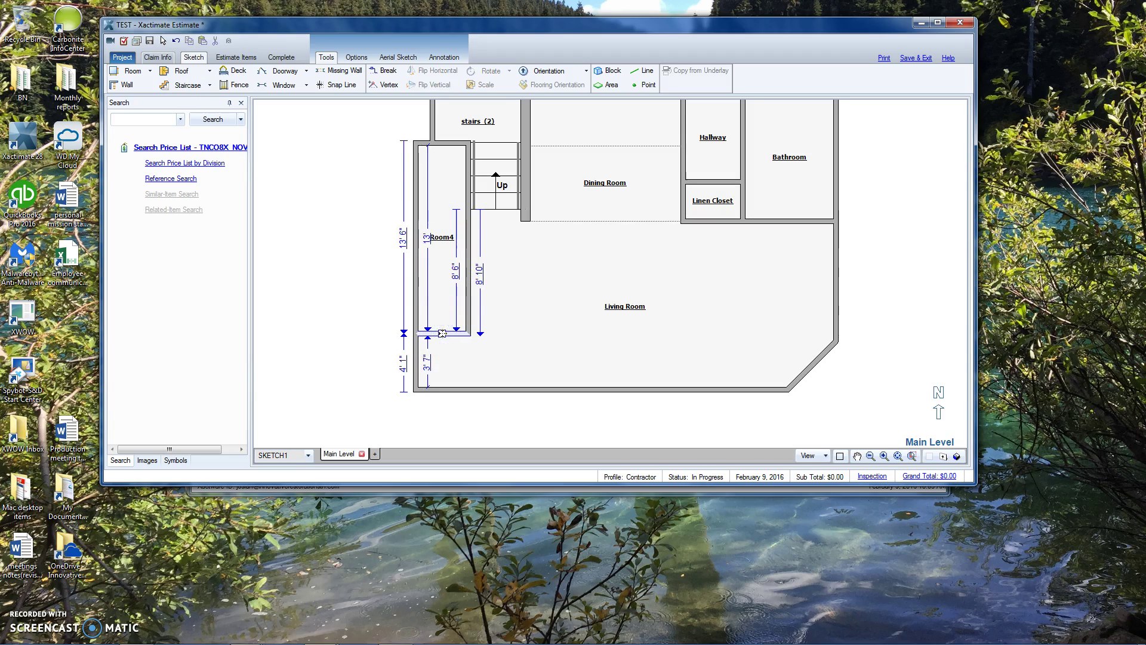
Step: Divide Room4 with a cross wall pulled north from its south wall, leaving a northern part about 2' 6" long
click(454, 376)
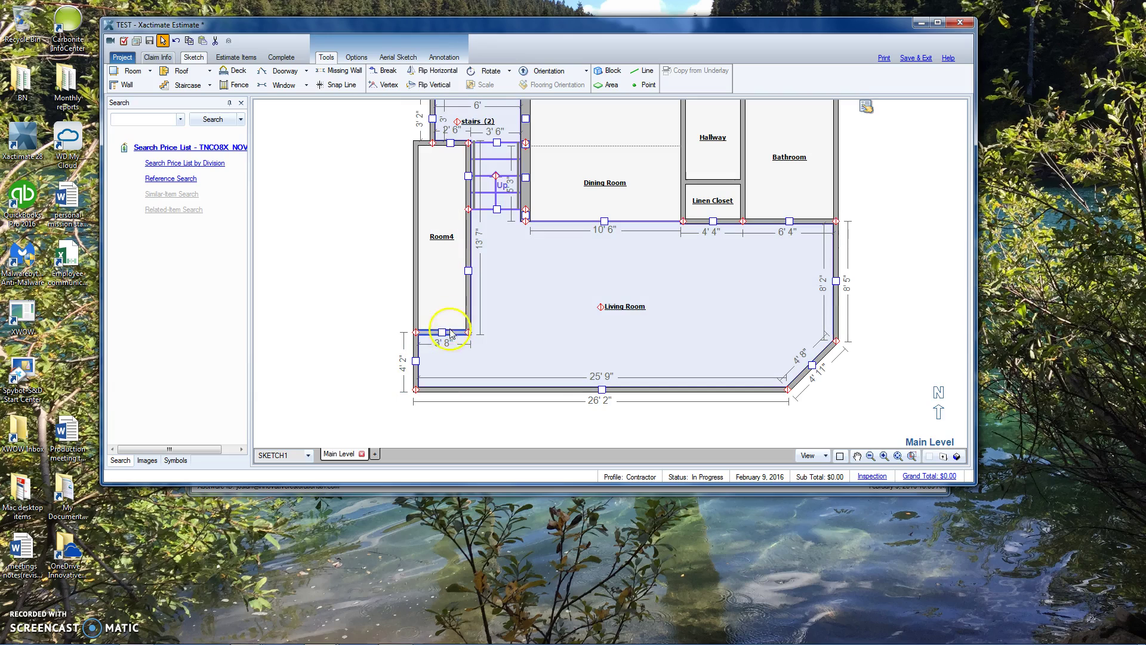
click(440, 332)
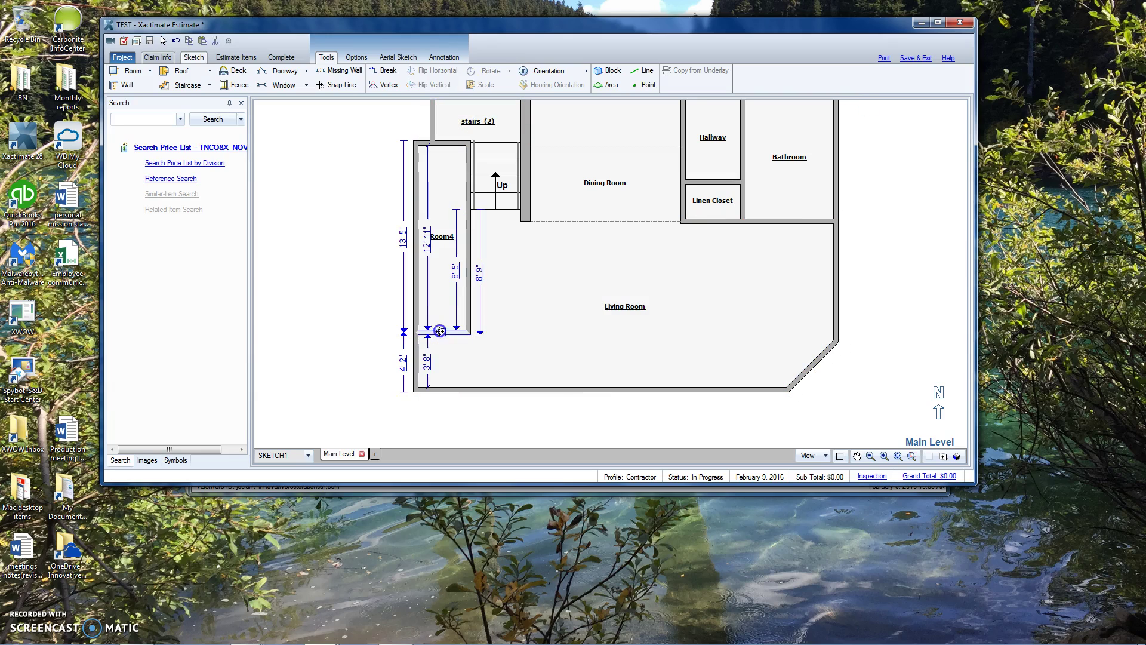
drag(440, 331, 429, 181)
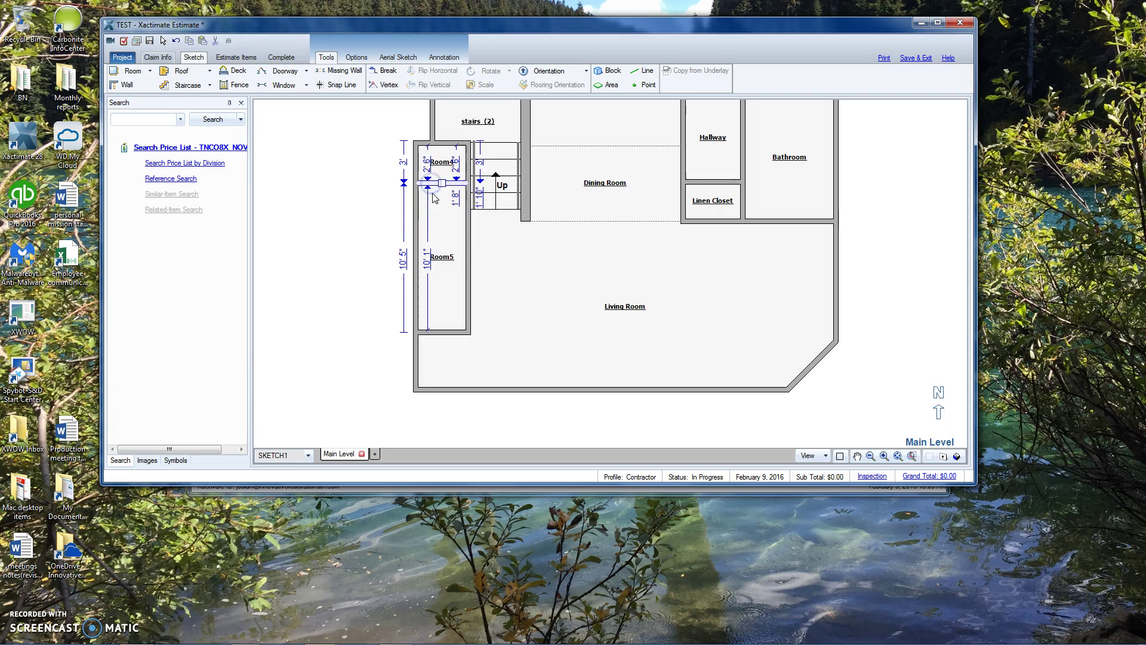
Step: Change Room5's ceiling type to Sloped, entering 8' 8" for the tall wall and 2' for the short wall
click(443, 248)
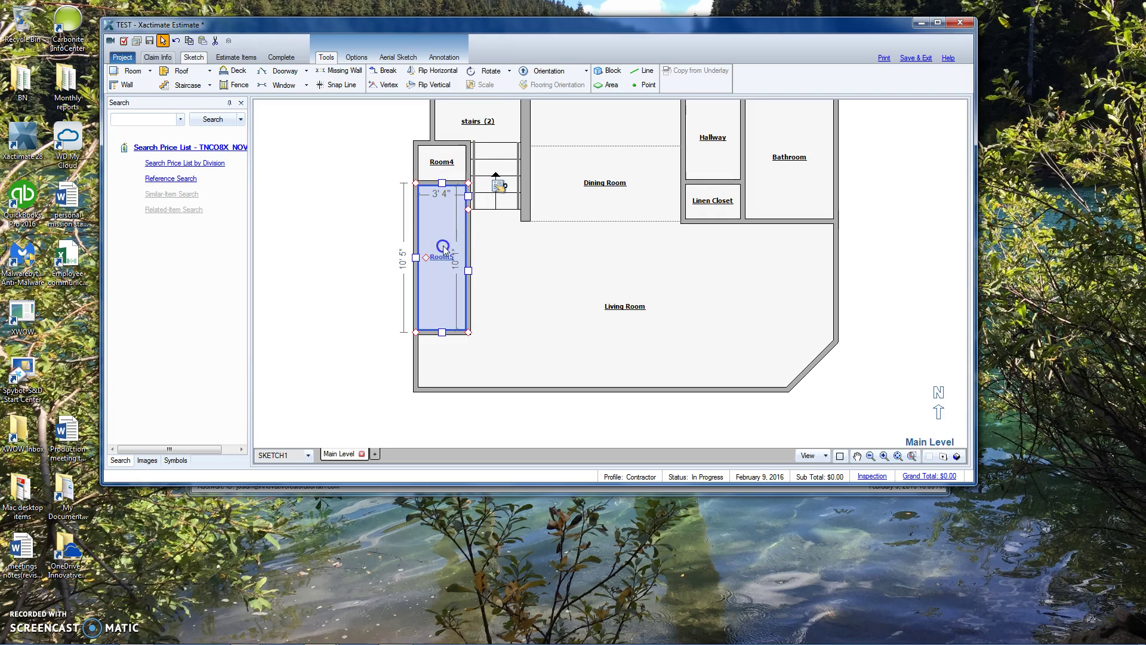
click(498, 188)
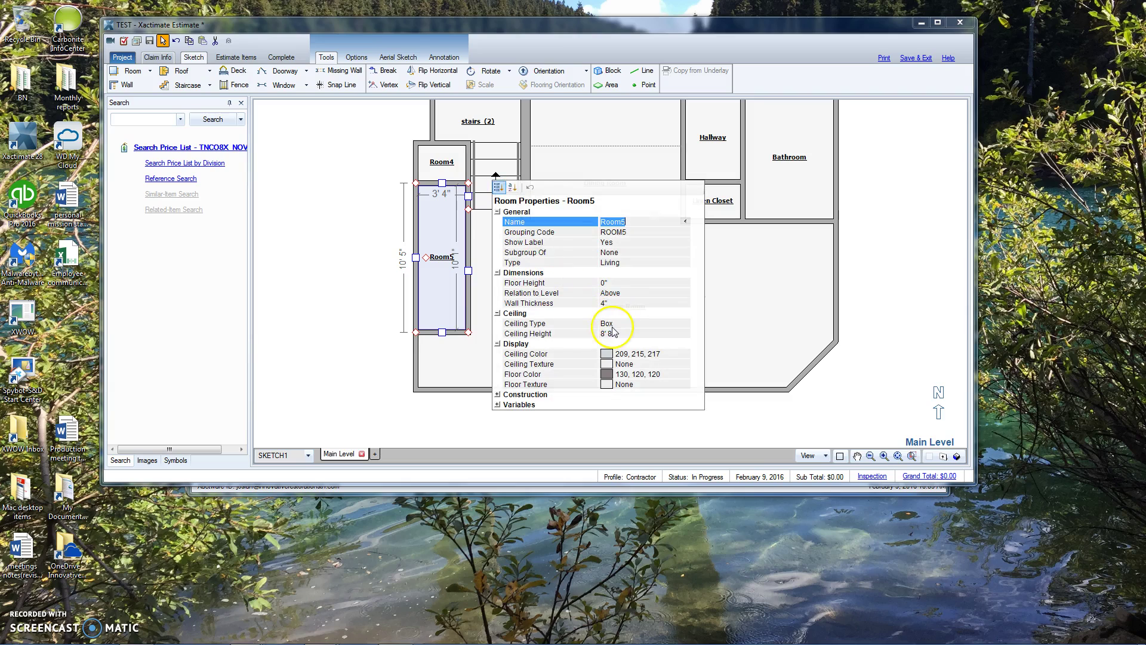
click(617, 325)
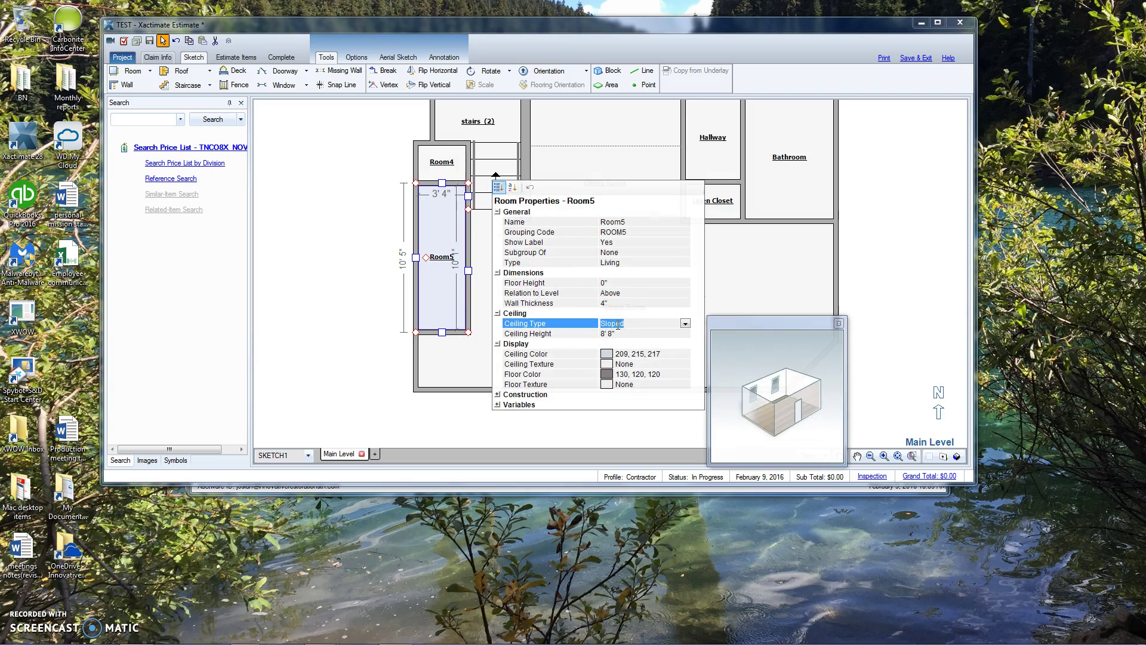
click(618, 329)
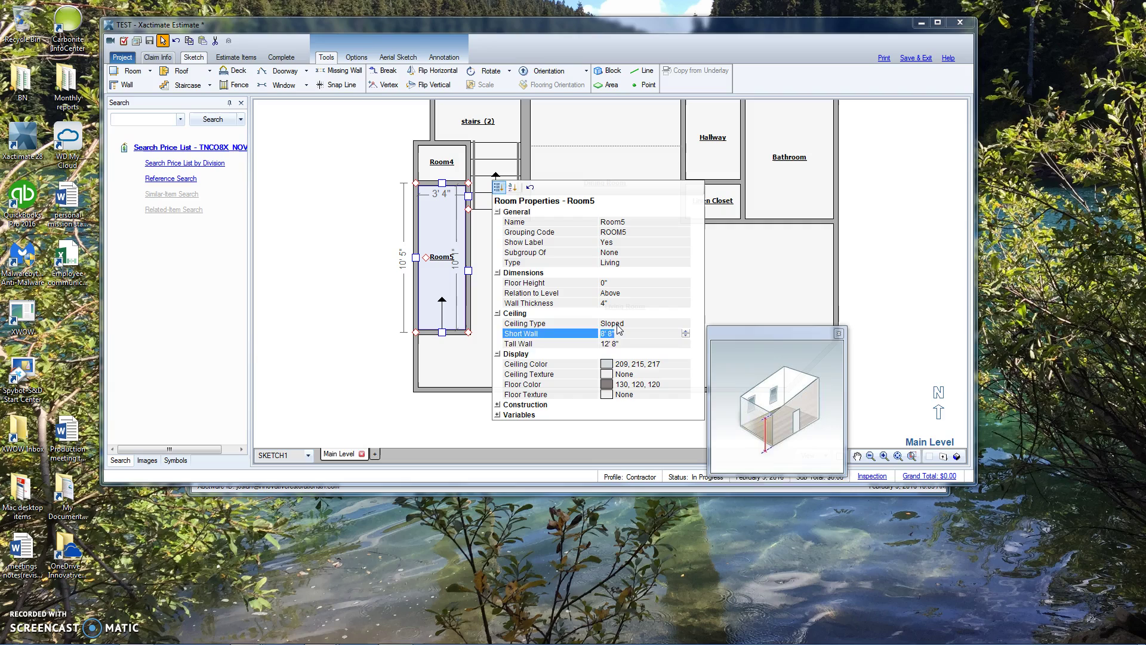
key(Tab)
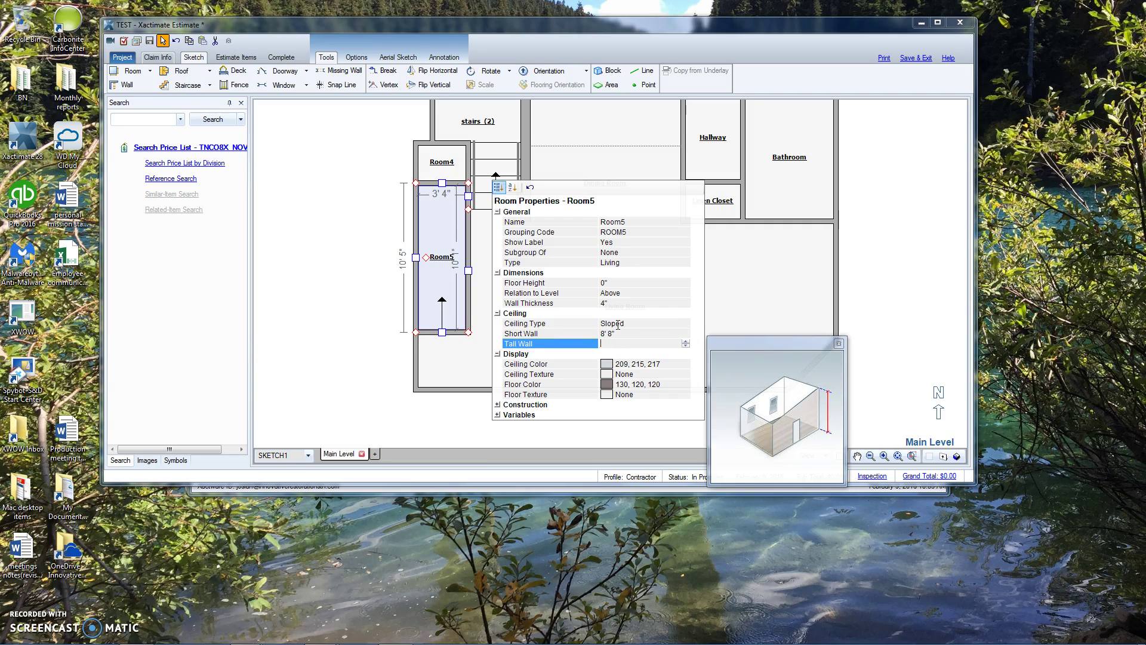
key(Tab)
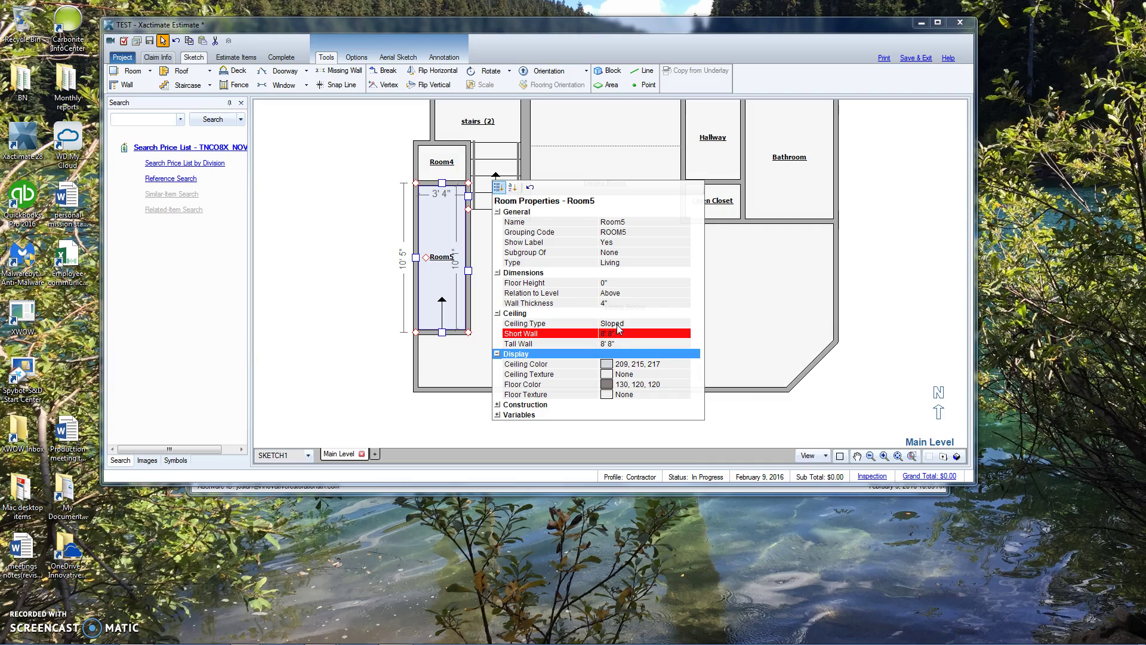
click(622, 334)
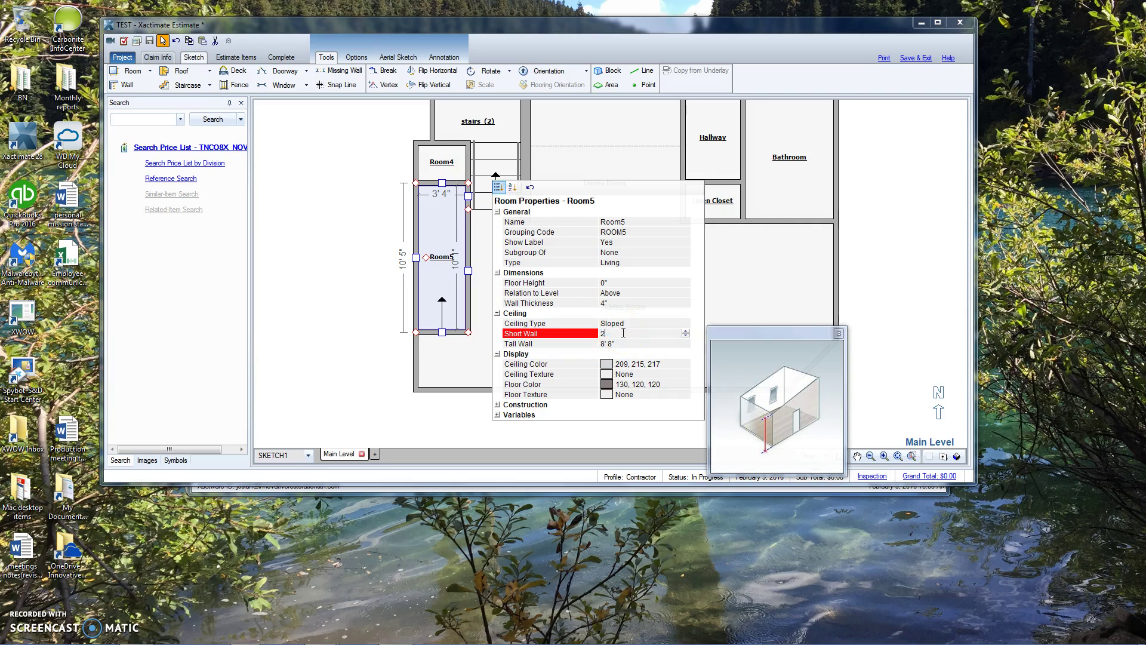
text(2)
click(366, 305)
click(406, 340)
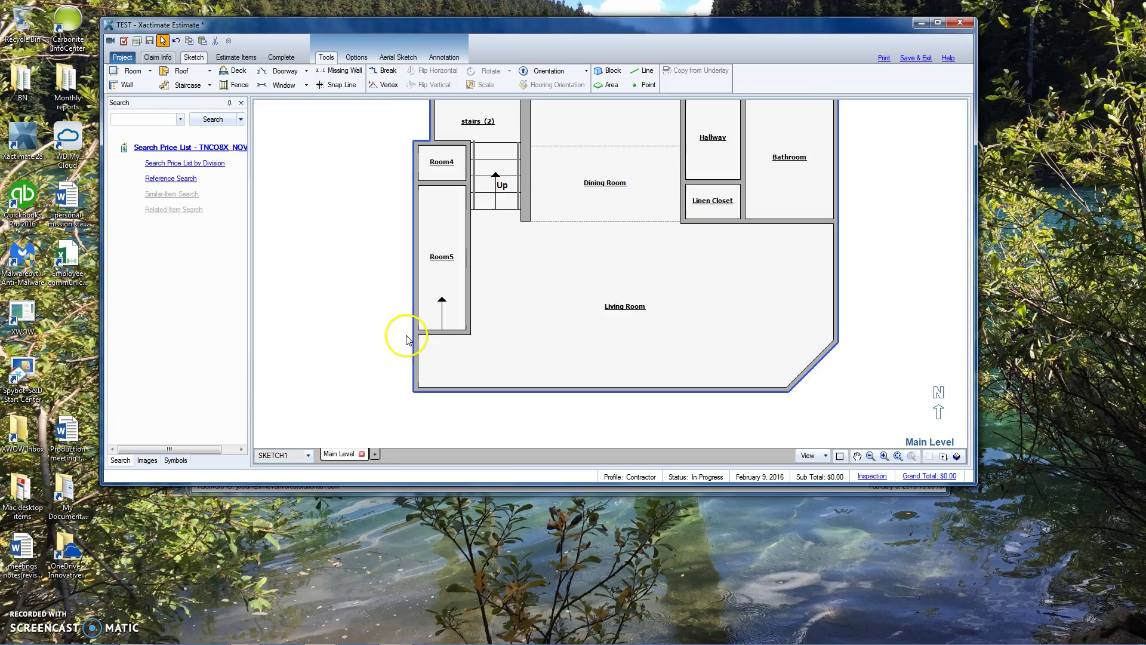
Step: Check Room5's sloped ceiling from outside the house in the 3D view
key(F6)
mouse_move(406, 337)
mouse_down()
mouse_move(503, 294)
mouse_move(489, 335)
mouse_move(467, 335)
mouse_move(435, 190)
mouse_up()
drag(386, 382, 622, 300)
scroll(663, 308, down, 5)
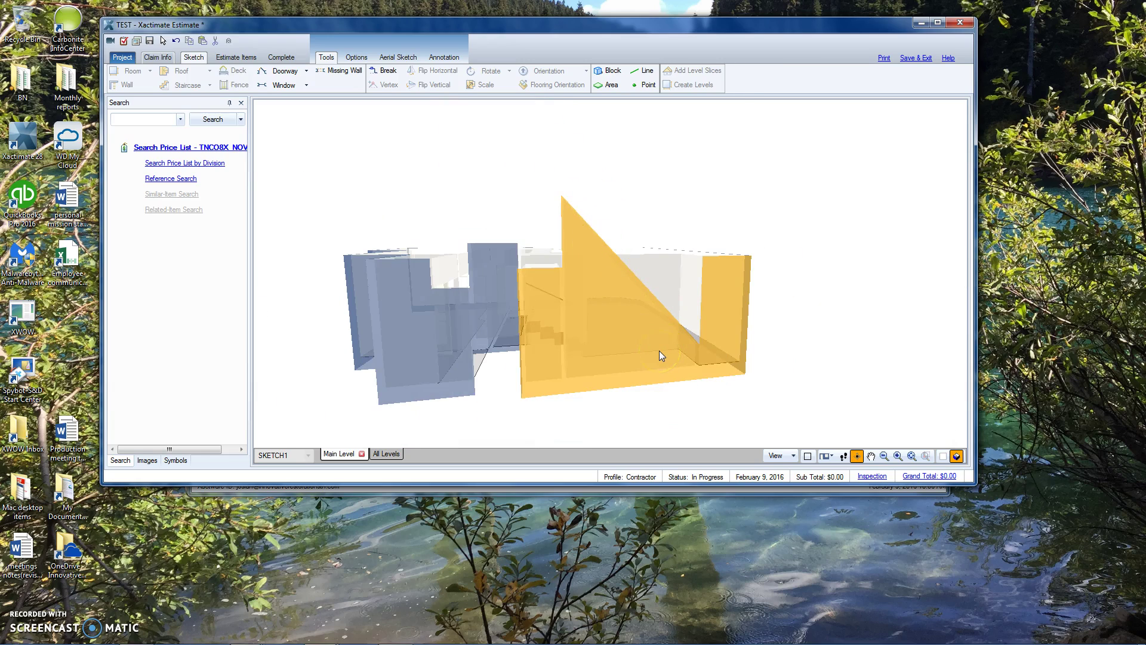
Step: Return to the floor plan and rename Room5 as "under stairs"
key(F6)
click(450, 268)
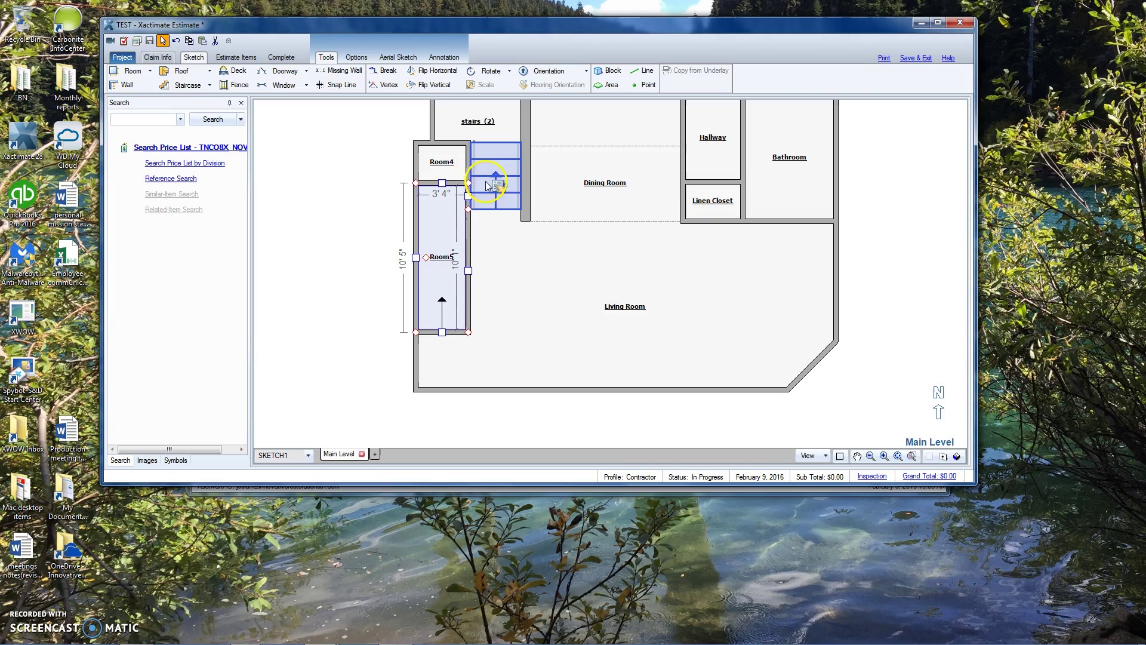
click(498, 186)
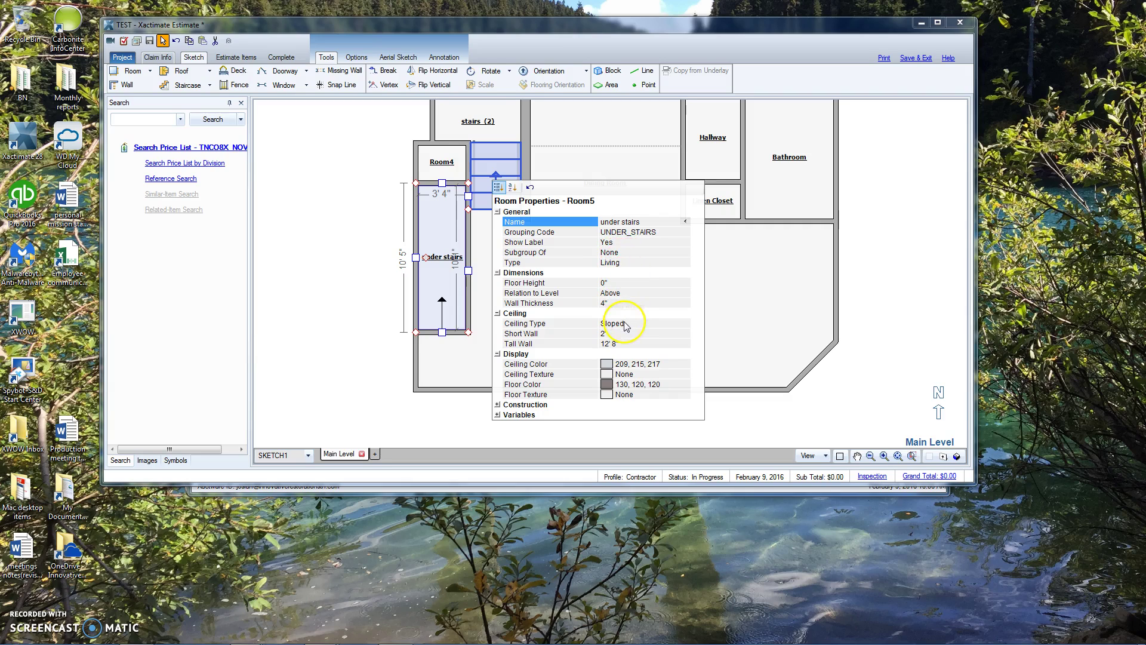
click(756, 328)
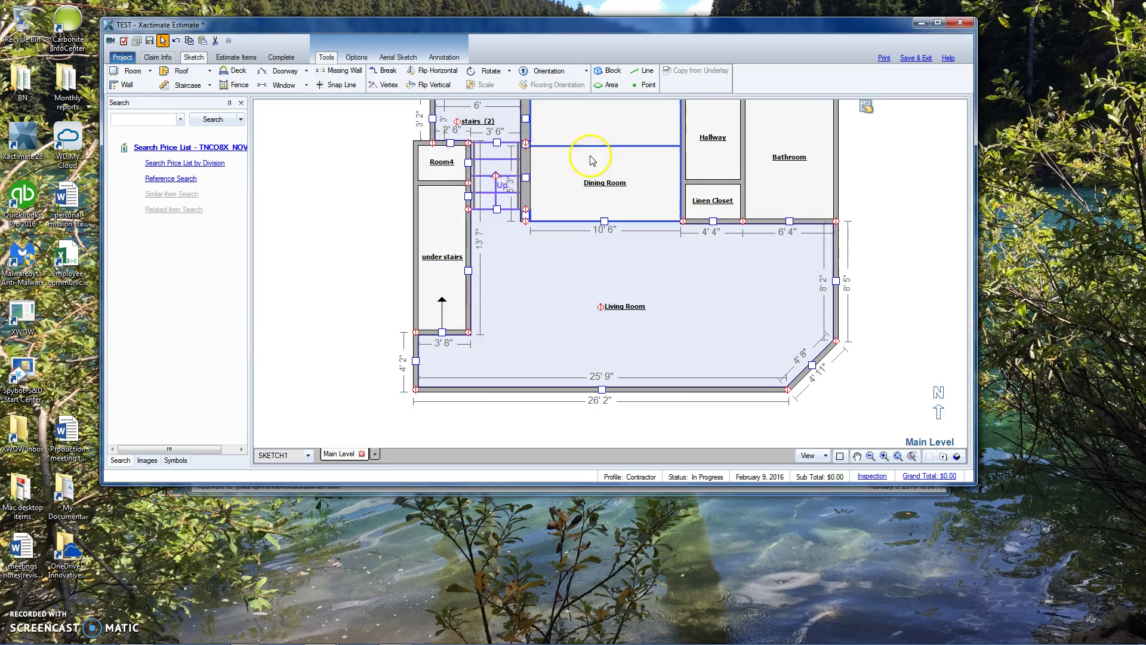
Step: Reorient the under stairs ceiling slope so its arrow points south, and check it in 3D
click(546, 72)
click(445, 200)
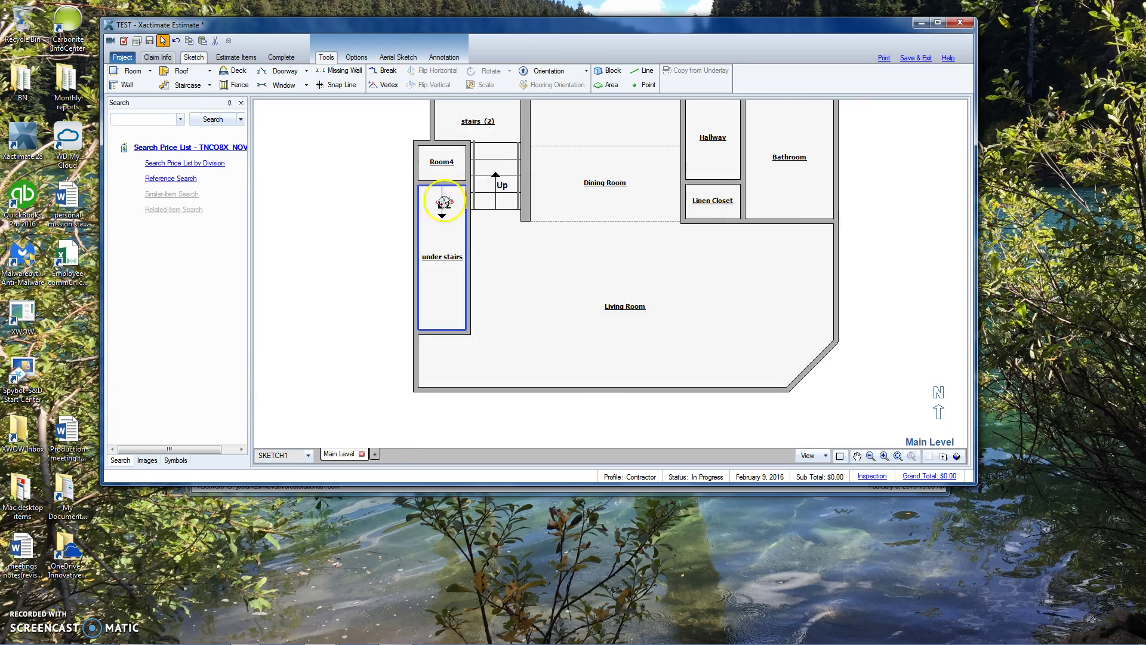
key(F9)
drag(463, 350, 505, 190)
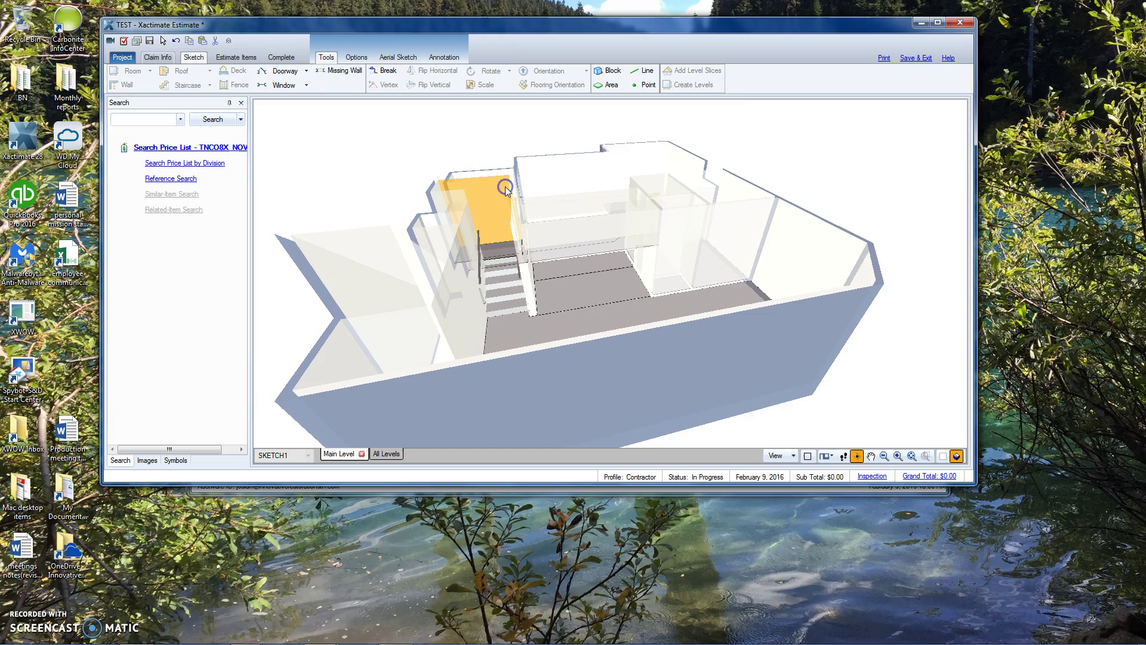
key(F9)
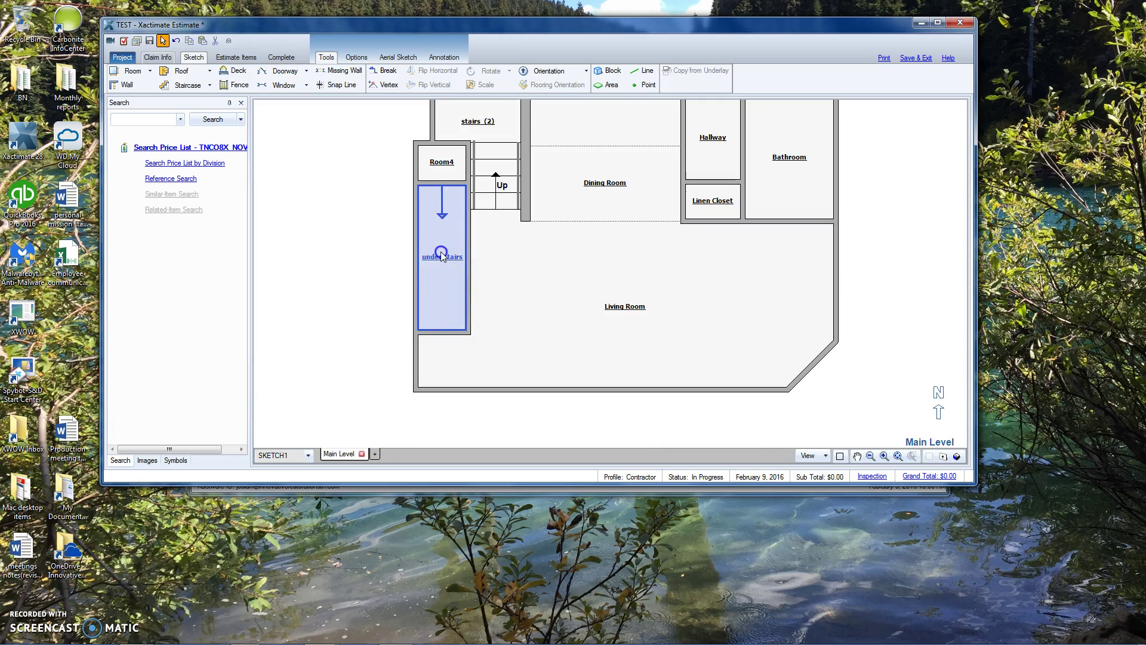
Step: Set the tall wall of the under stairs ceiling to 8' 8" and check the slope in the 3D view
click(442, 254)
click(527, 204)
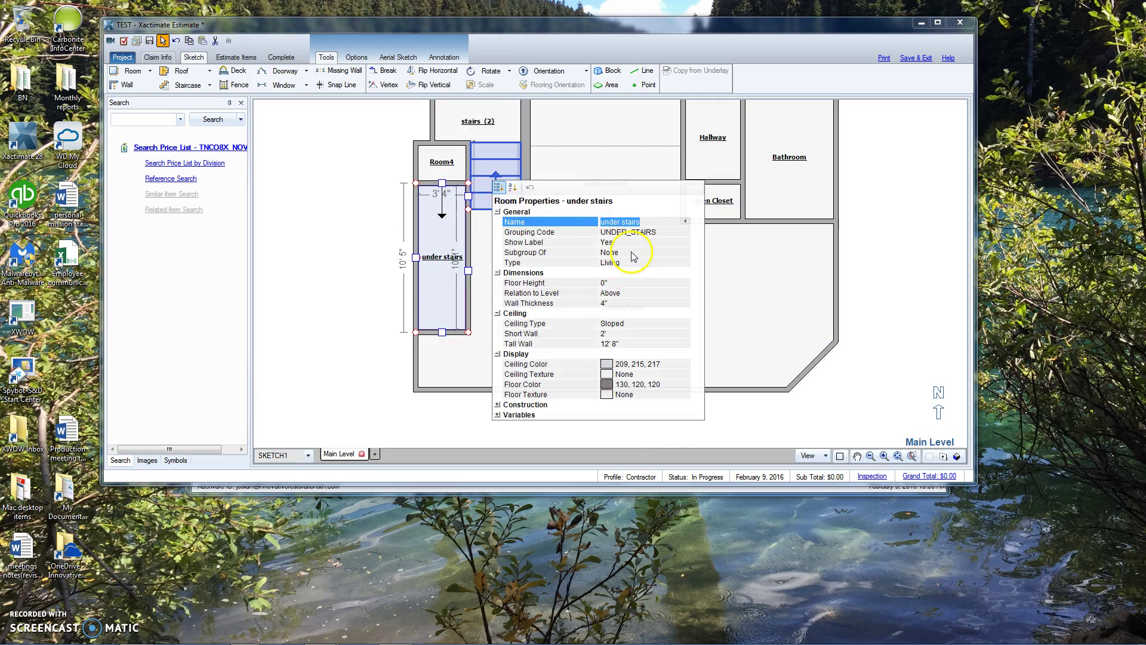
click(630, 345)
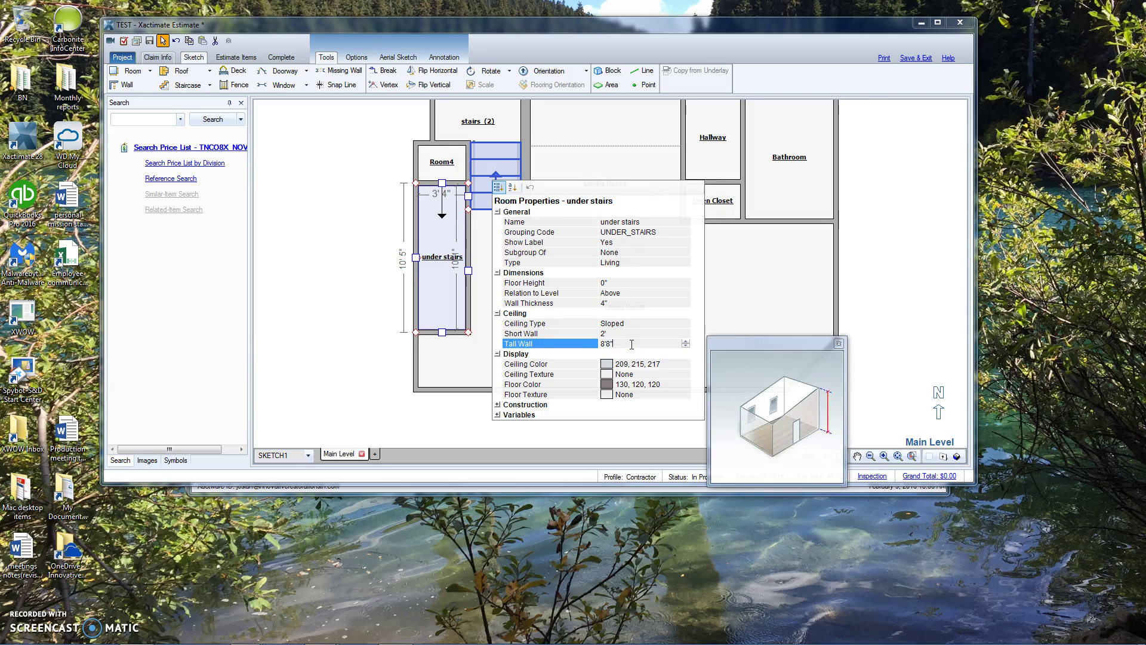
key(Return)
click(784, 319)
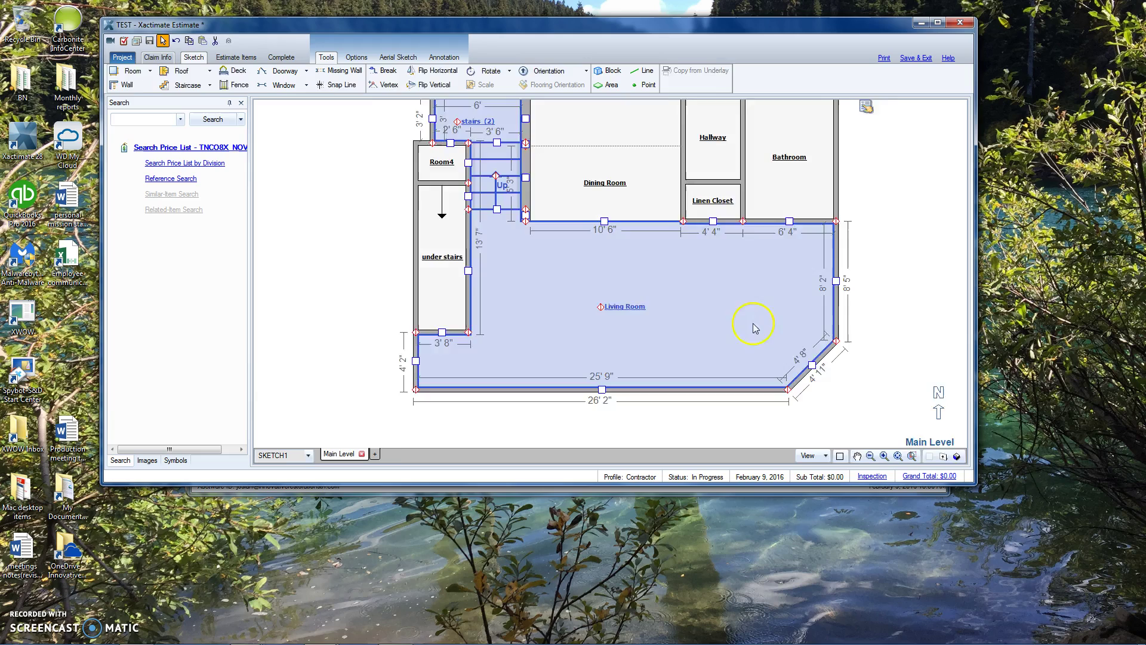
key(F8)
mouse_move(460, 331)
mouse_down()
mouse_move(470, 205)
mouse_move(458, 165)
mouse_move(553, 195)
mouse_move(724, 171)
mouse_move(696, 97)
mouse_up()
Step: Return to the floor plan and place a 2' 6" door in the south wall of the under stairs room
key(F8)
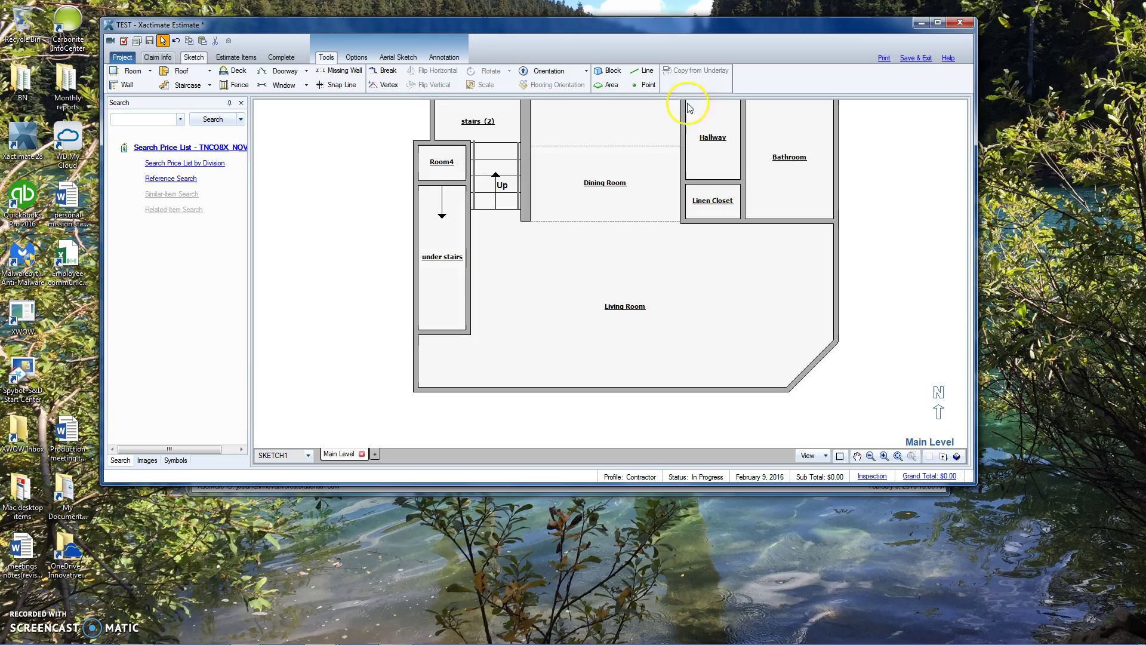
key(d)
click(444, 335)
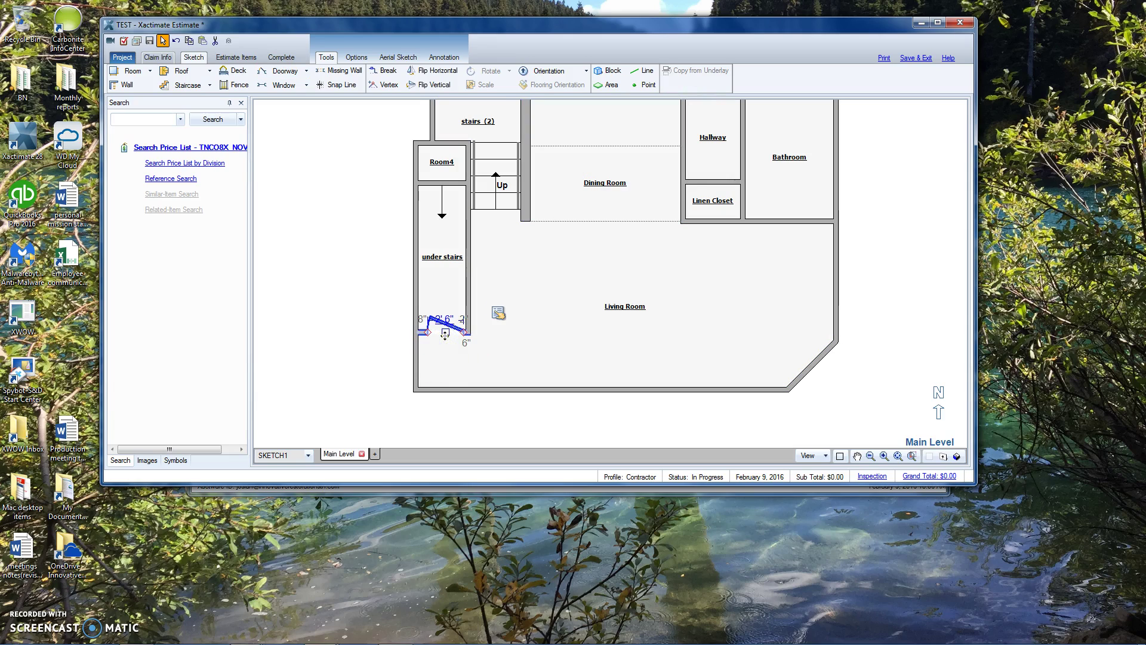
Step: Add doors in the under stairs room's west wall and near the west end of the living room's south wall
drag(446, 340, 469, 390)
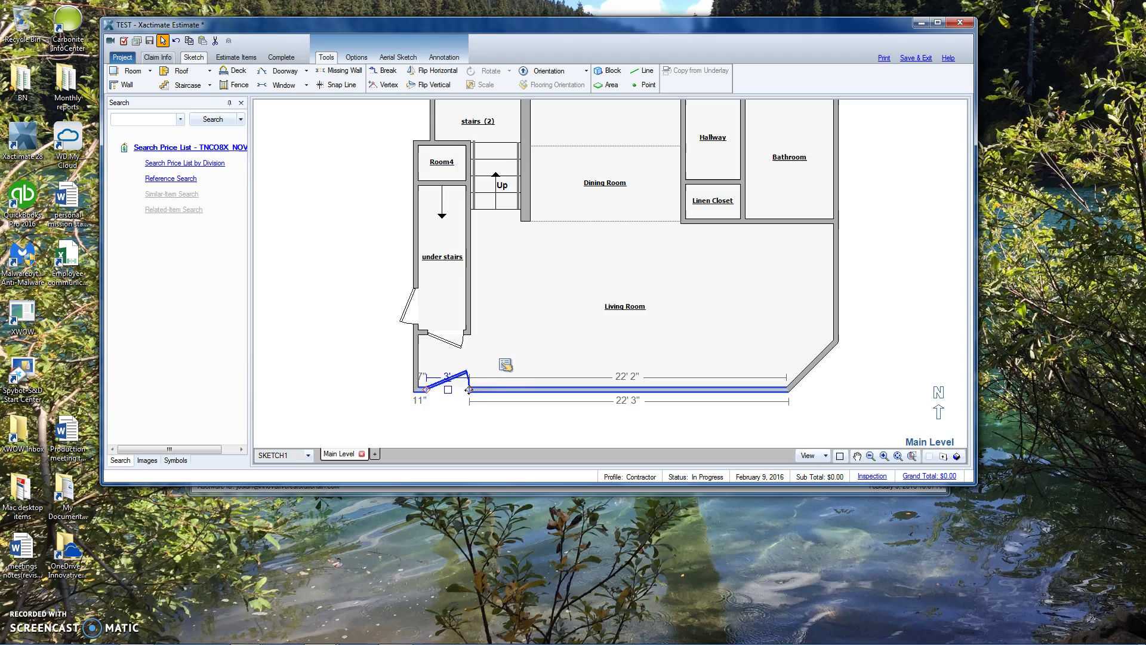
click(729, 289)
Step: Place 2' 6" doors in the hallway's west and east walls, opening into the dining room and bathroom
drag(704, 256, 579, 357)
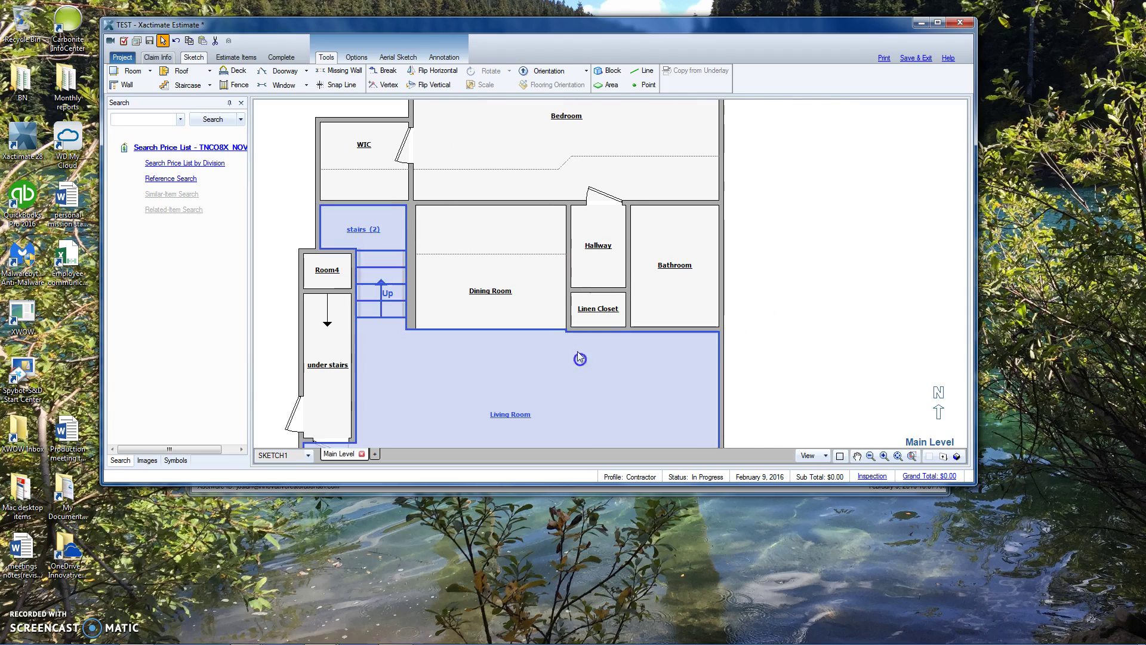
click(568, 225)
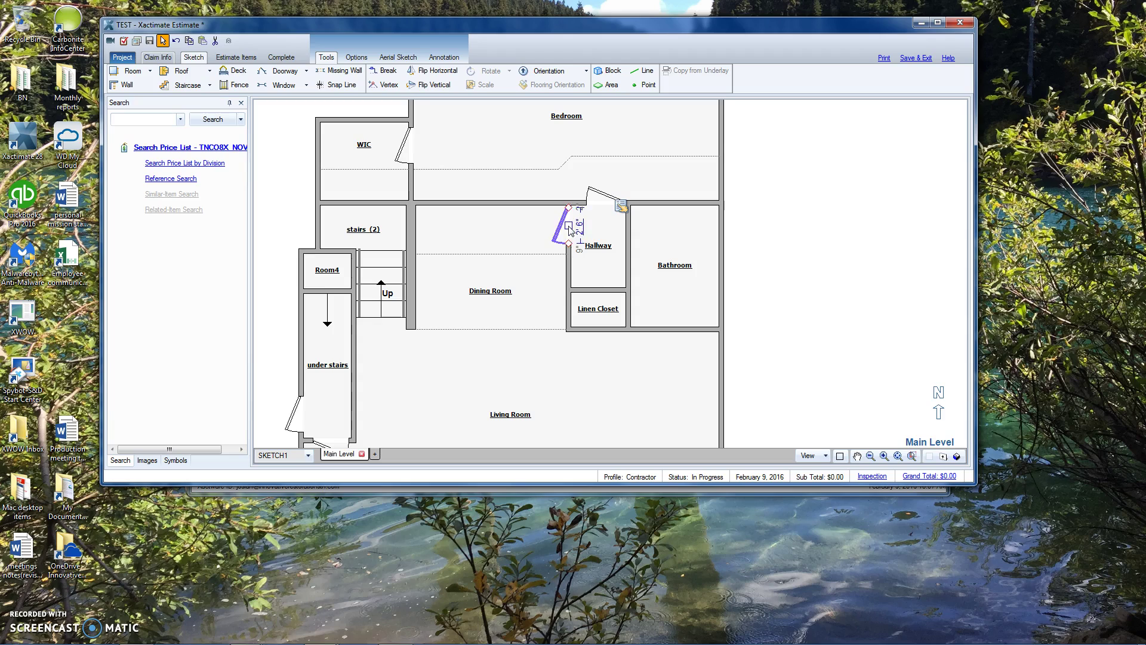
key(d)
click(631, 224)
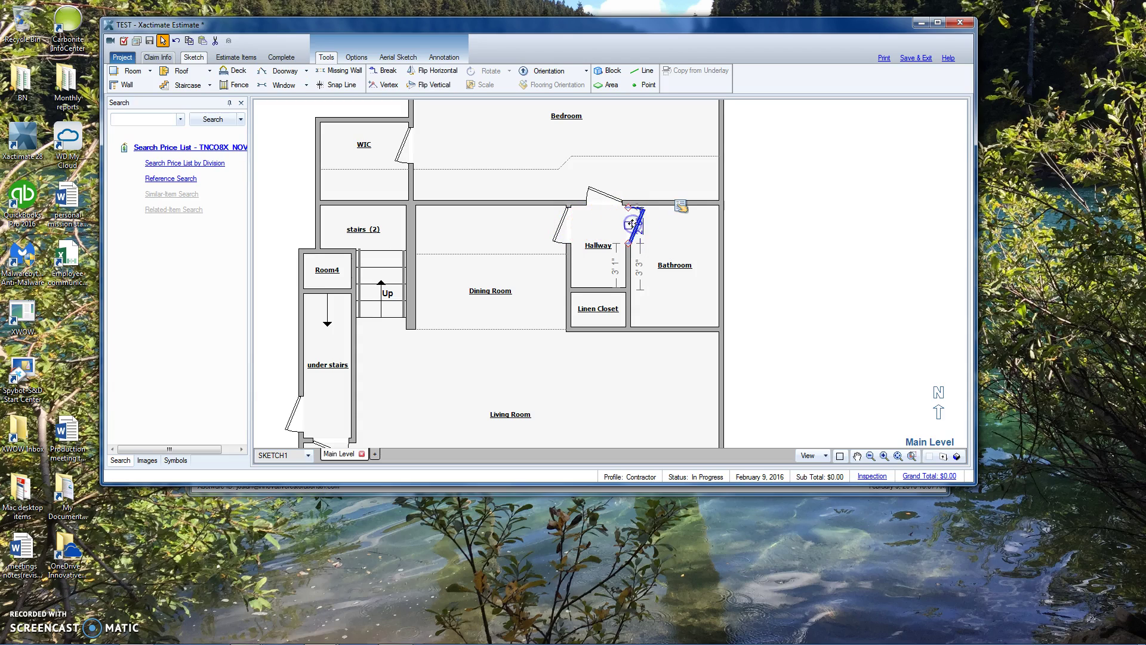
Step: Place a 2' 6" bifold door centered in the wall between the hallway and the linen closet
drag(635, 226, 651, 290)
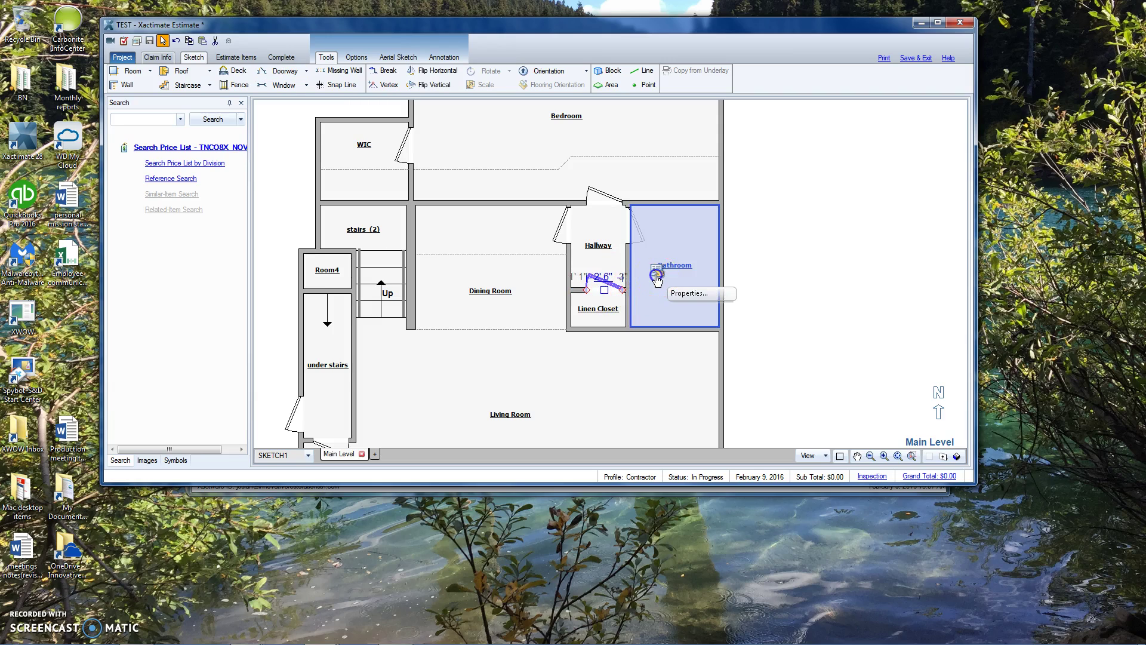
click(657, 273)
click(774, 408)
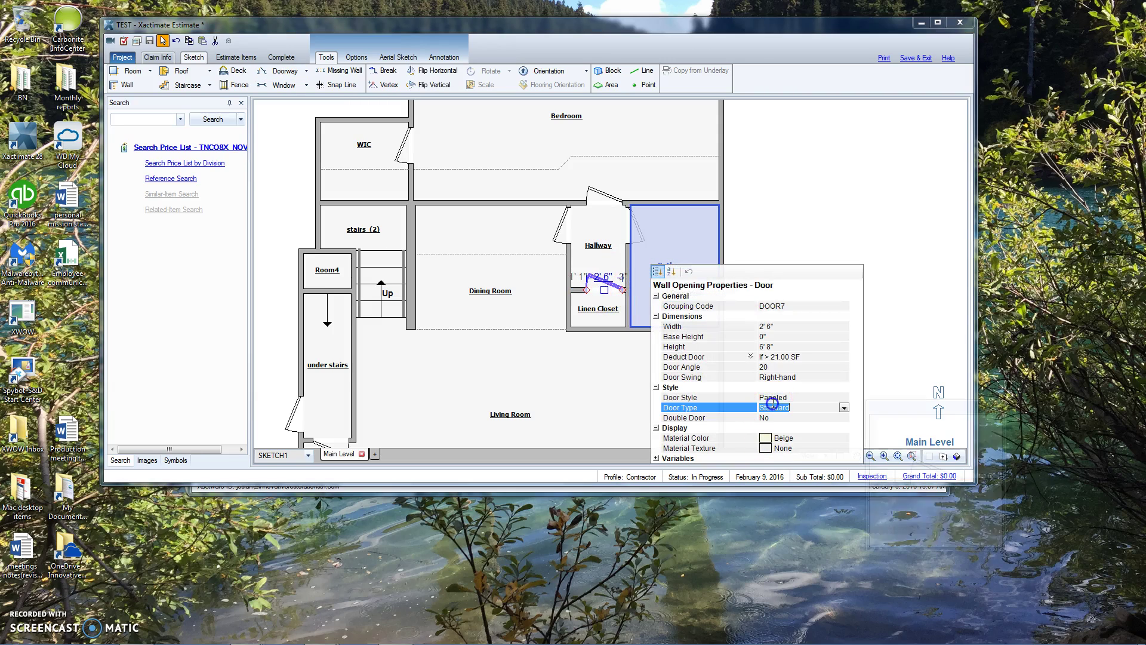
key(Tab)
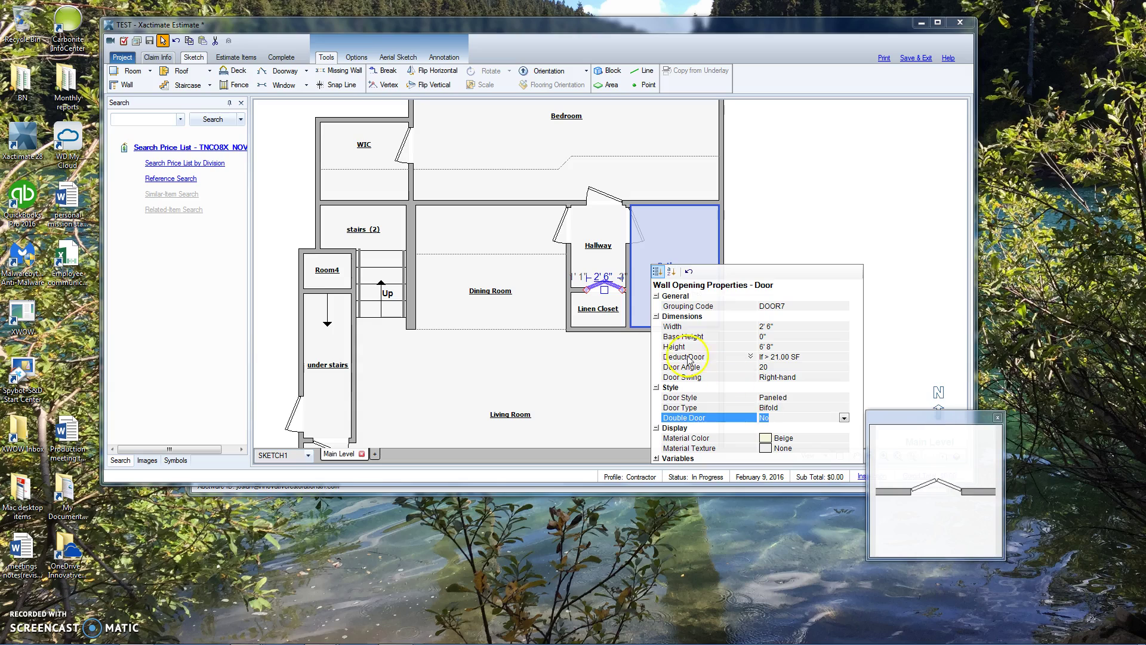
click(601, 366)
click(600, 287)
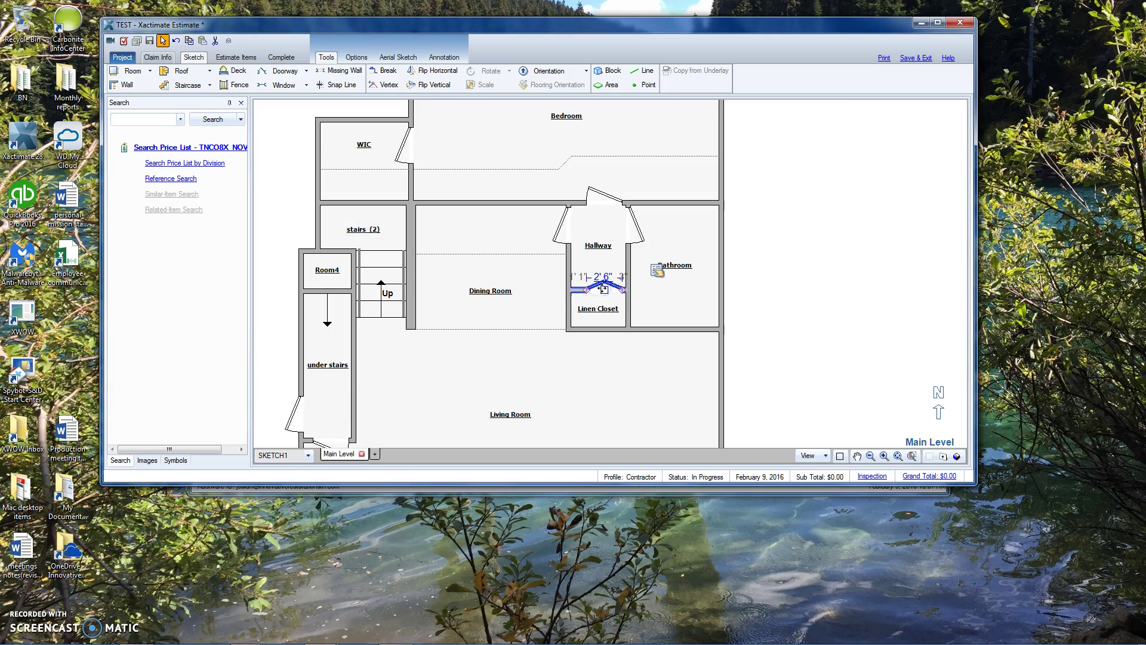
drag(603, 289, 597, 289)
Step: Review the available doorway types and pick Standard, leaving the tool without placing a door
click(270, 73)
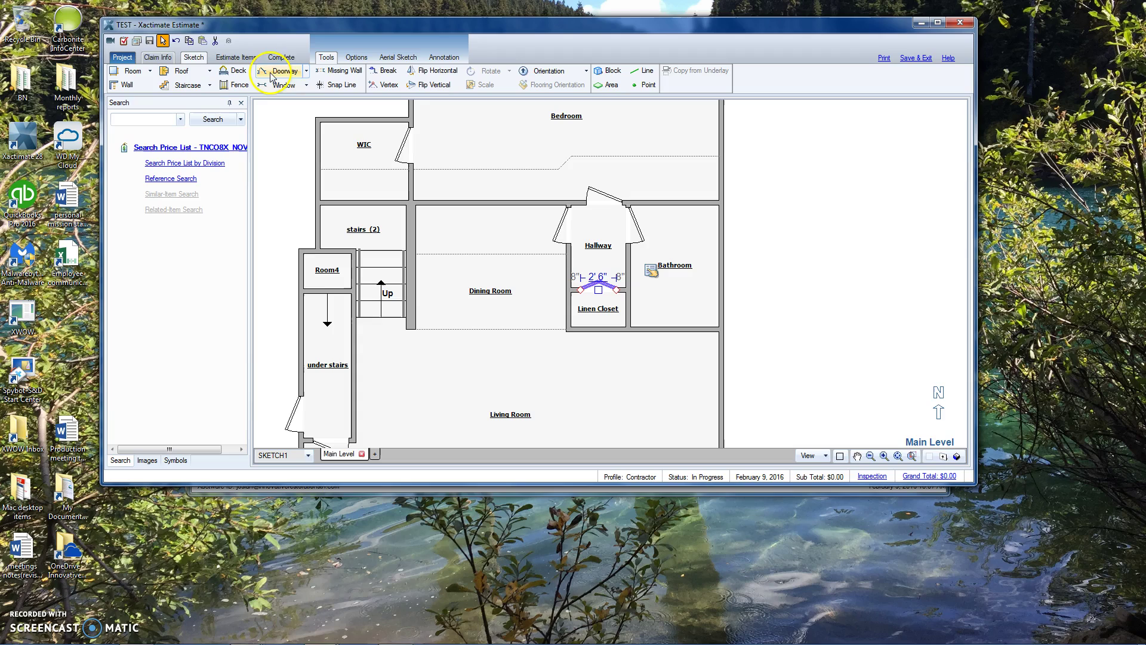
click(307, 72)
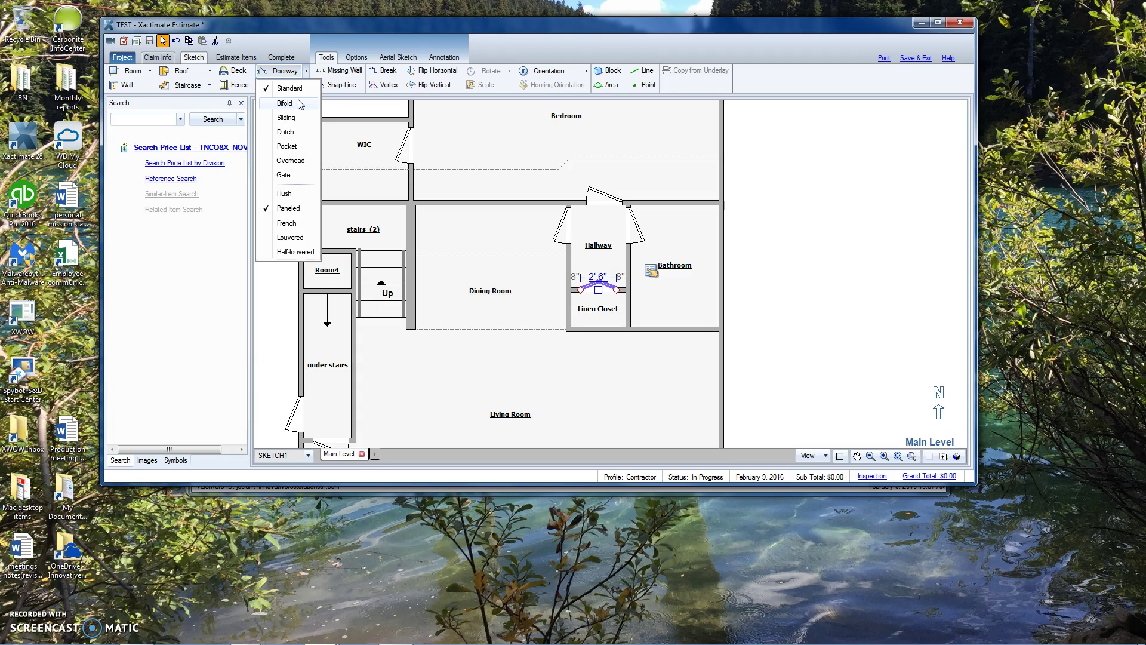
click(289, 88)
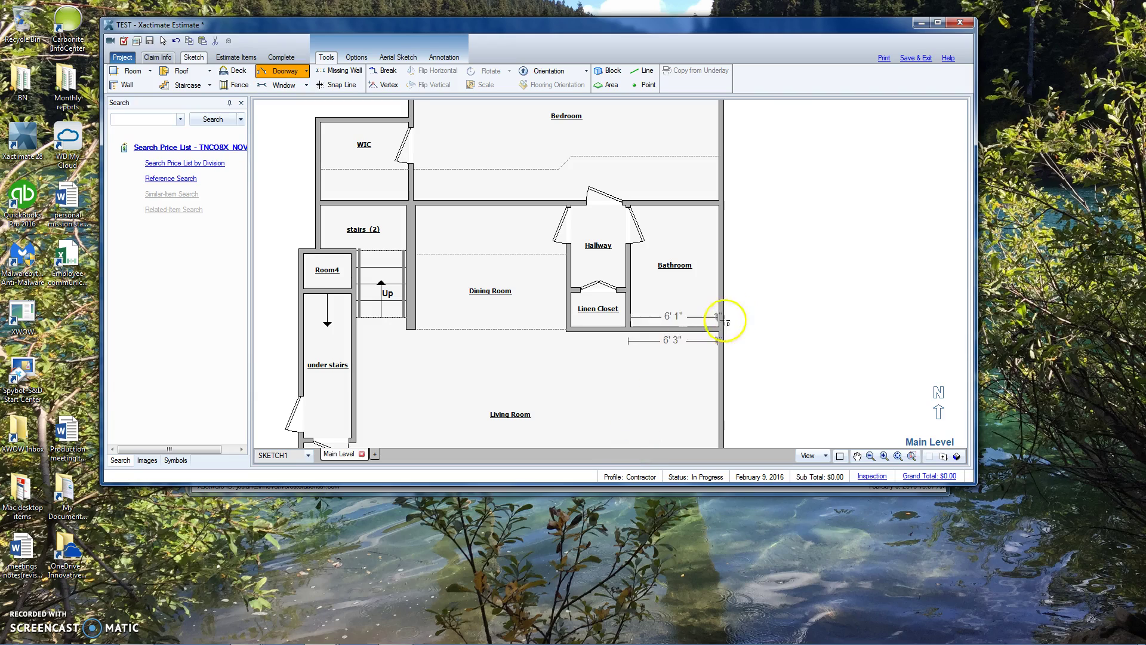
right_click(634, 369)
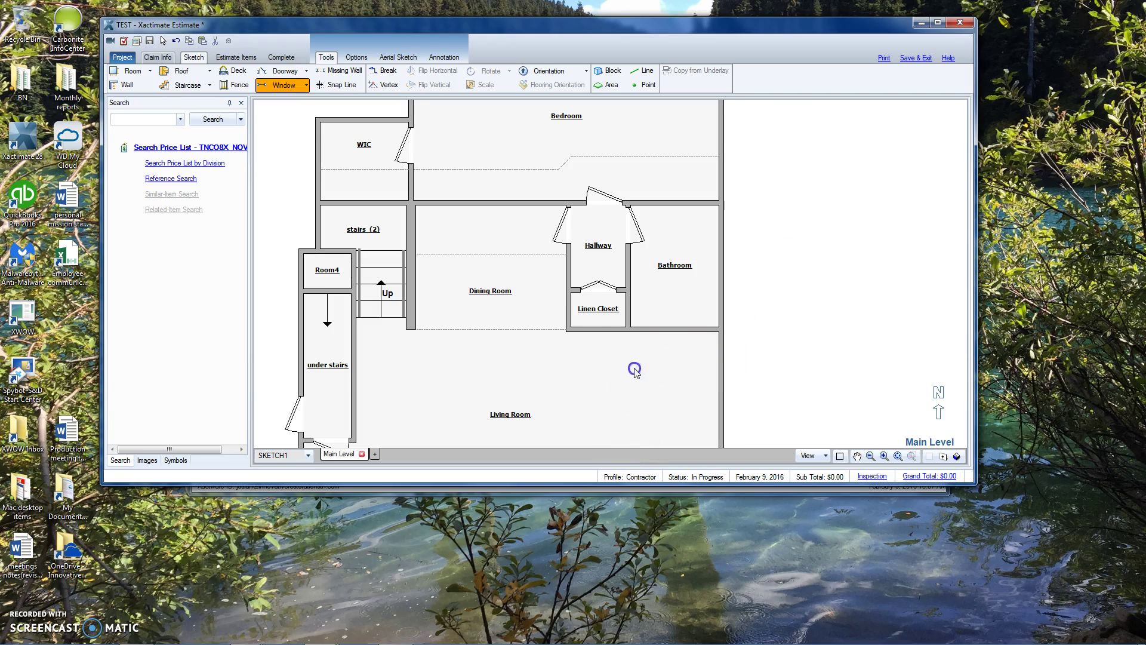
click(615, 288)
Step: Draw a partition wall about 2' 8" long extending west from the bathroom's east wall
drag(573, 377, 557, 294)
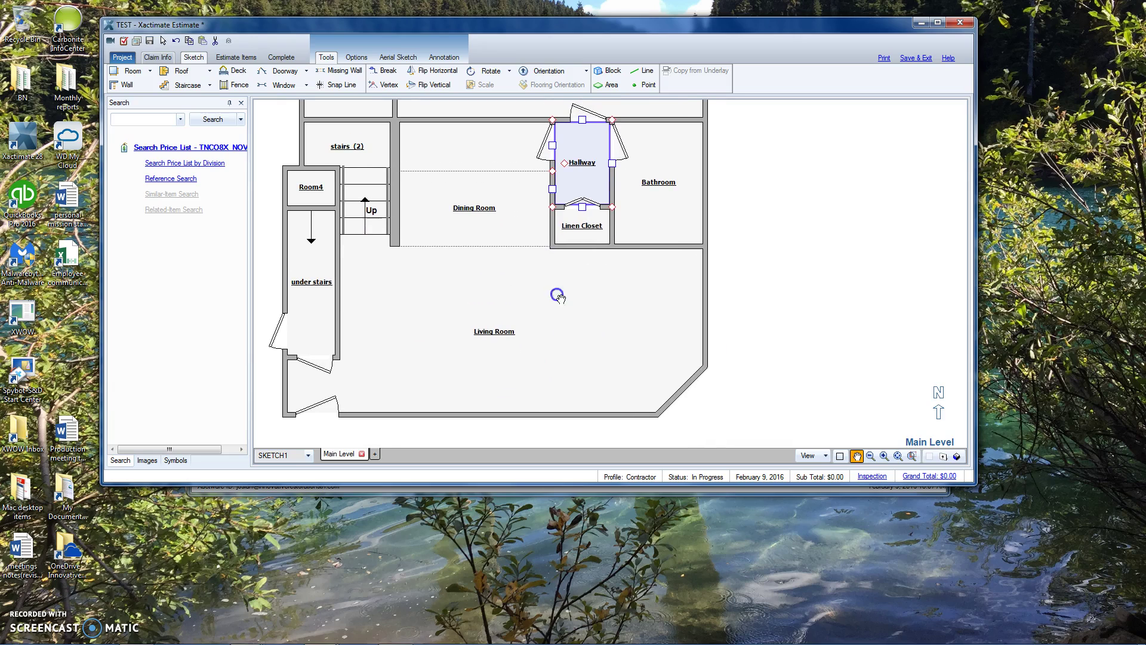
click(911, 456)
click(654, 399)
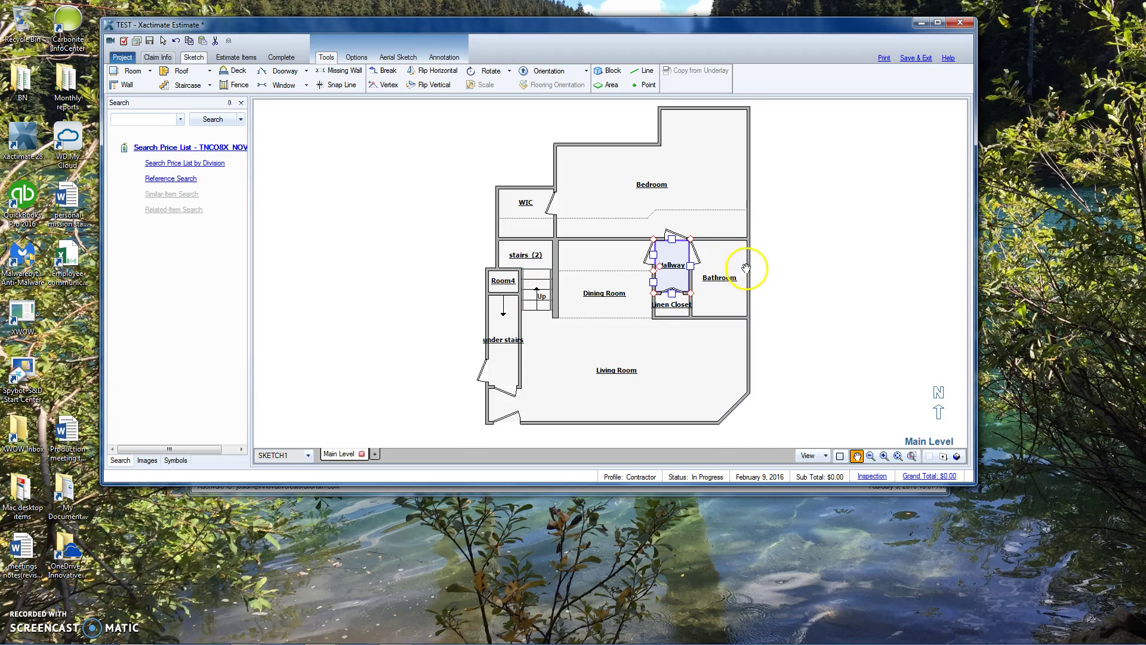
scroll(740, 268, up, 5)
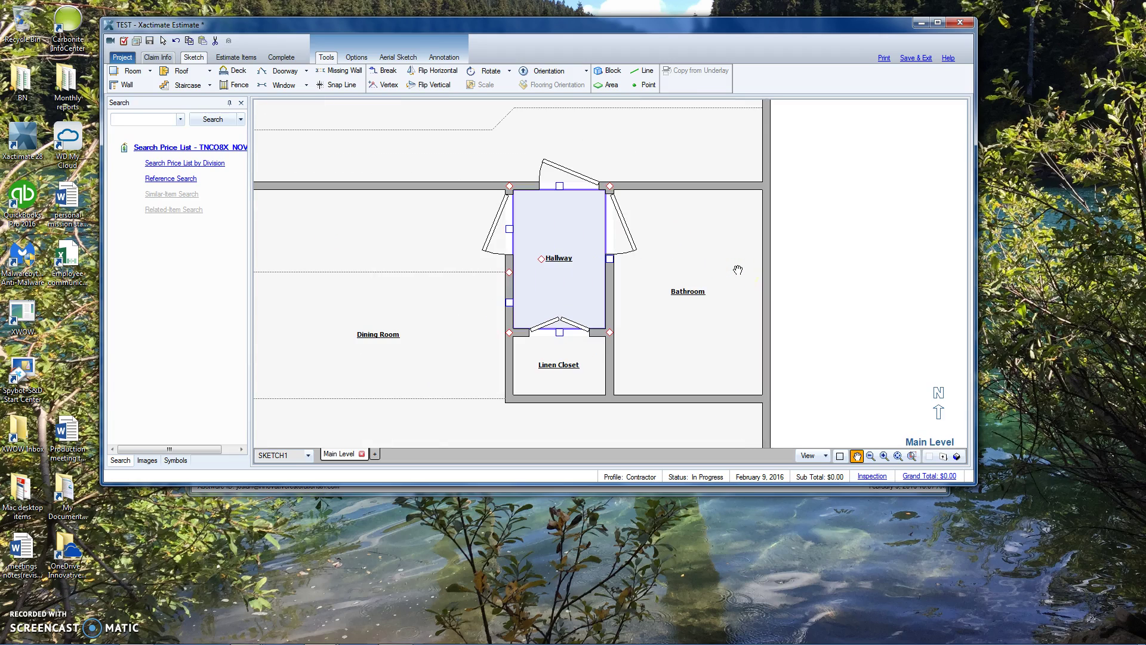
key(w)
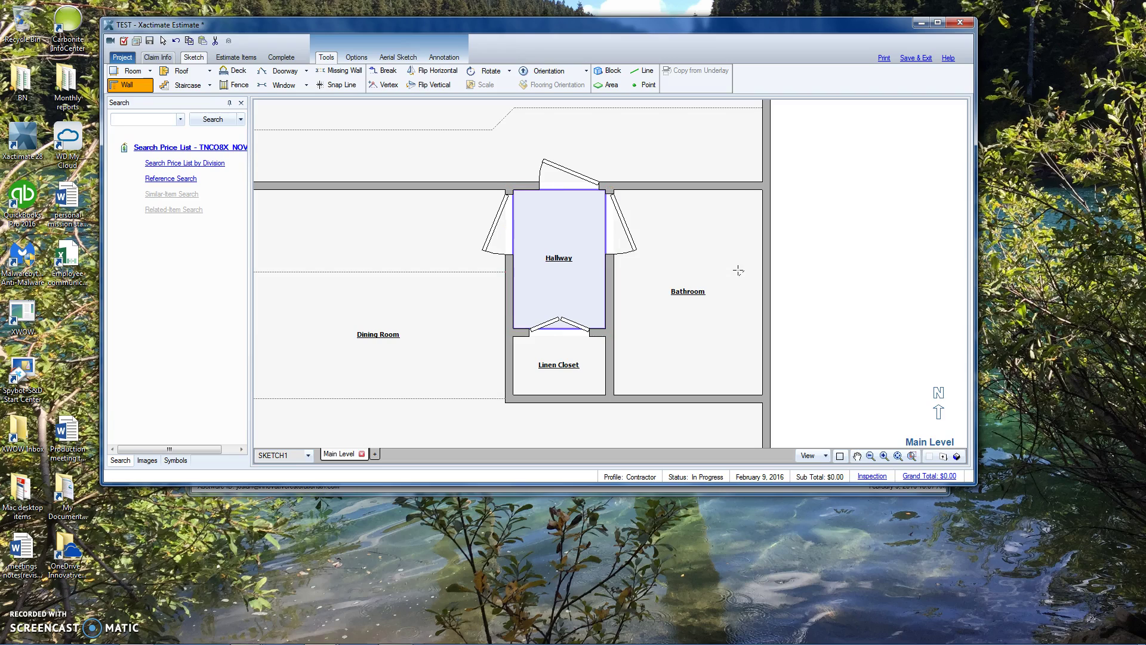
click(760, 254)
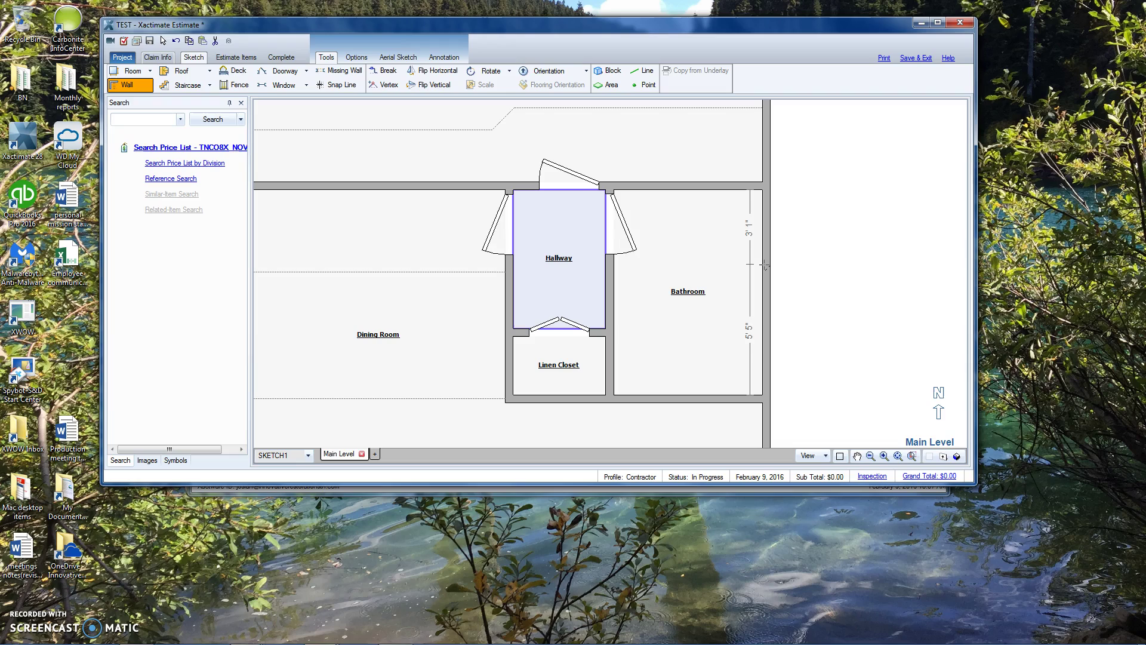
drag(765, 266, 704, 267)
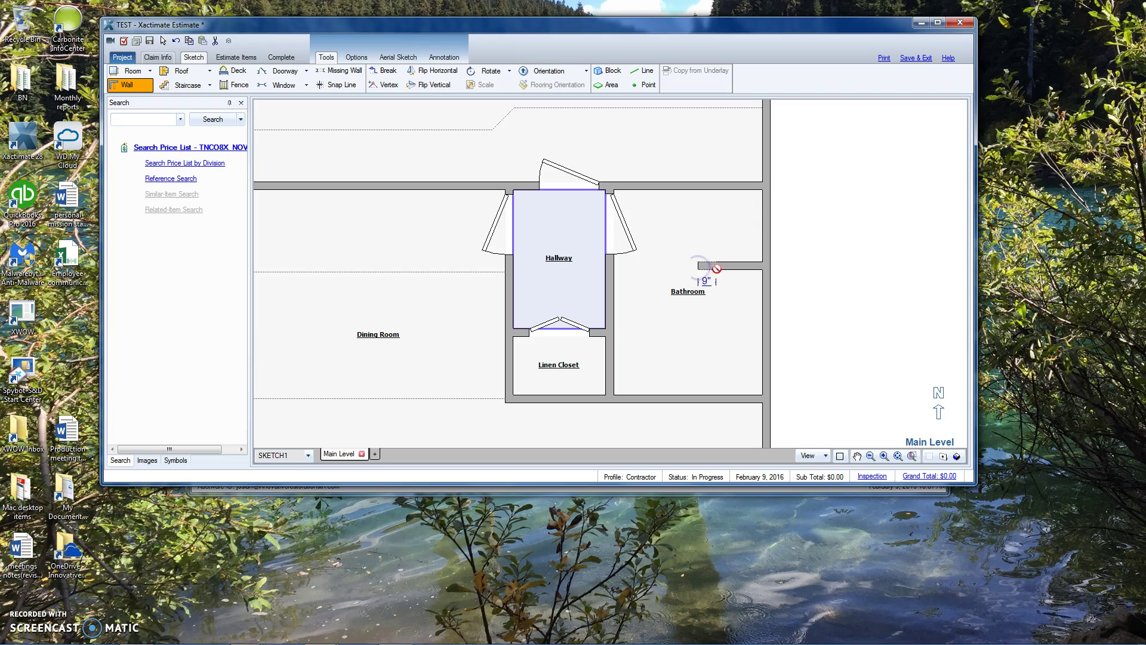
right_click(717, 268)
click(729, 245)
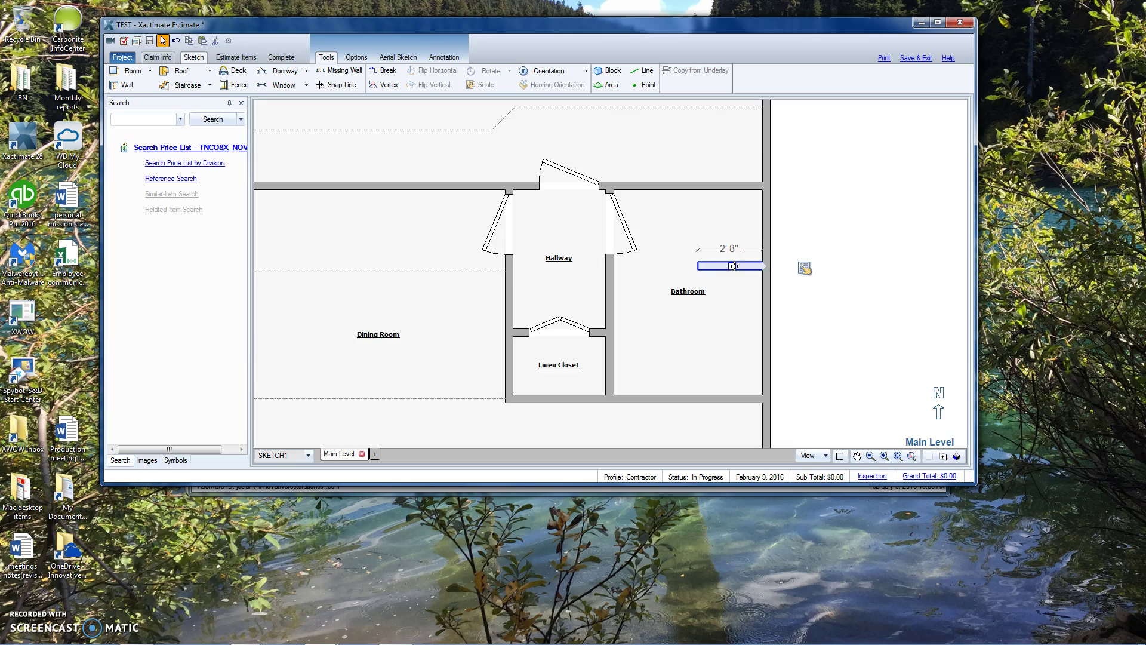
Step: Shift the bathroom partition wall slightly south to about 3' 2" from the north wall
scroll(734, 266, down, 1)
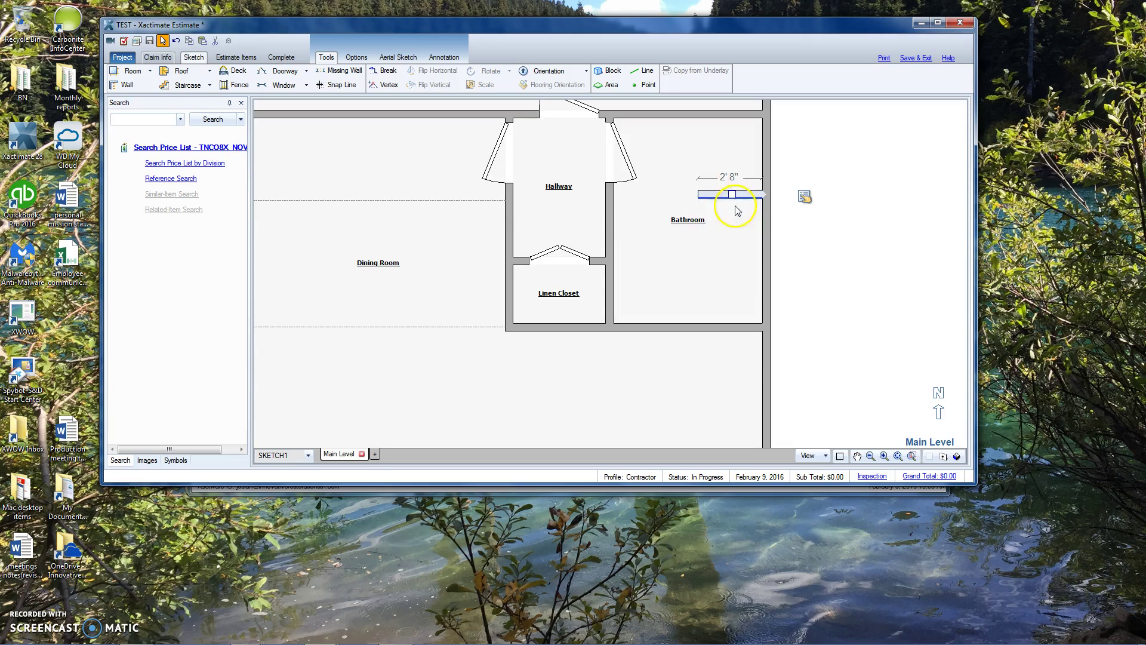
drag(733, 194, 731, 197)
click(735, 162)
click(732, 196)
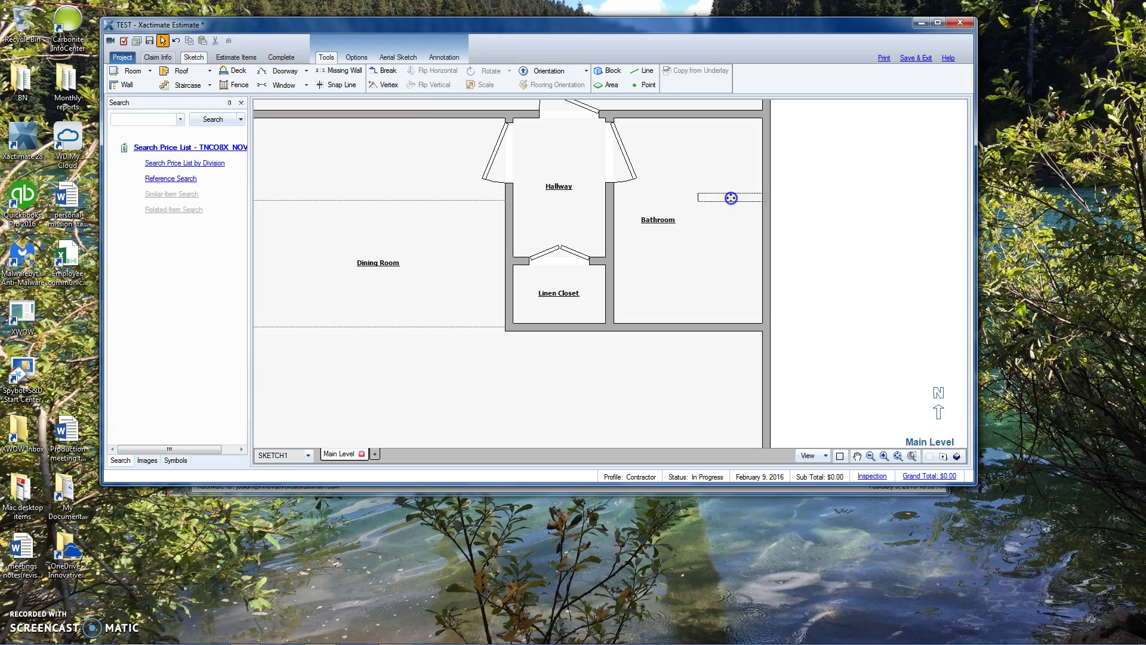
click(732, 197)
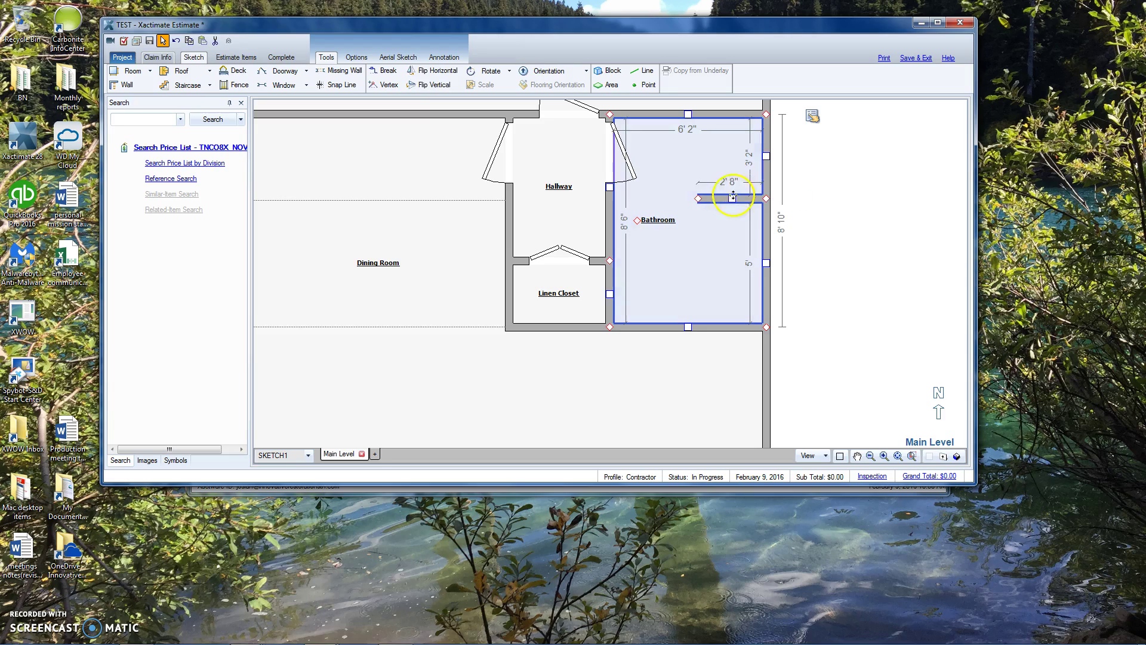
click(736, 236)
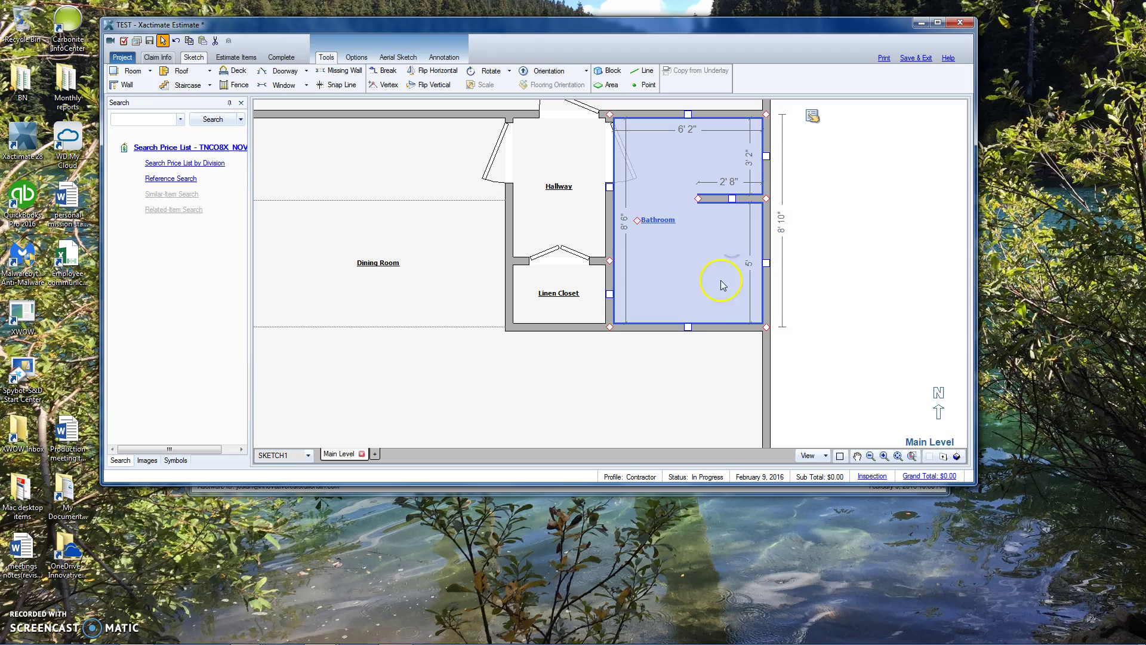
click(809, 229)
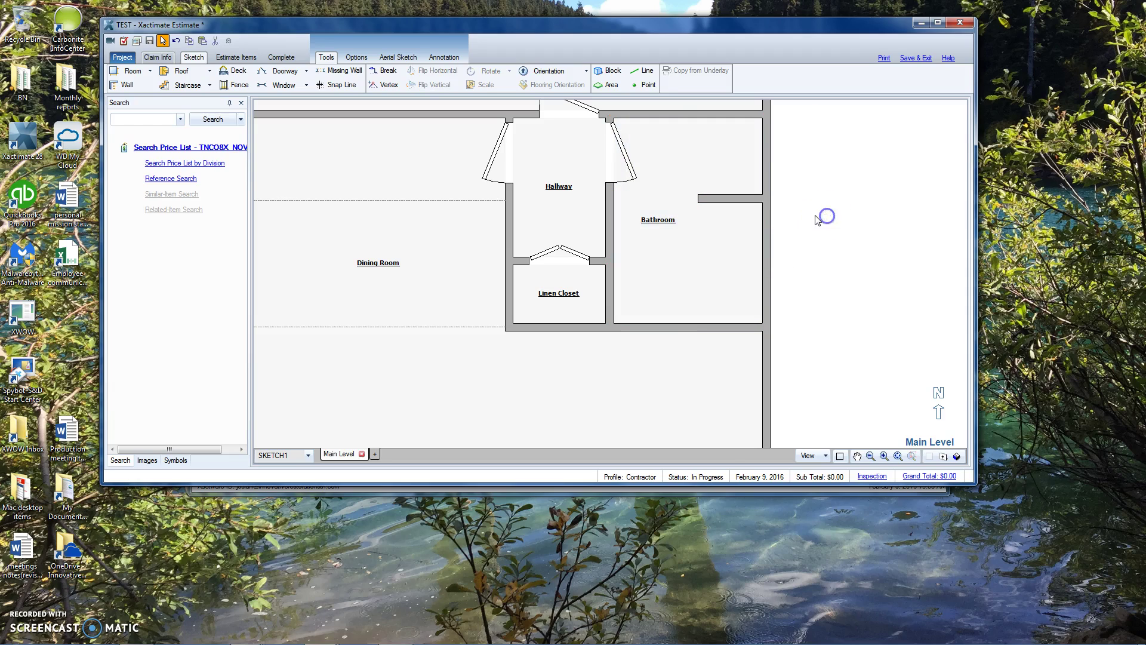
Step: Search the price list for "toilet" and place the PLMTLT toilet in the bathroom's southwest corner, facing north
click(152, 123)
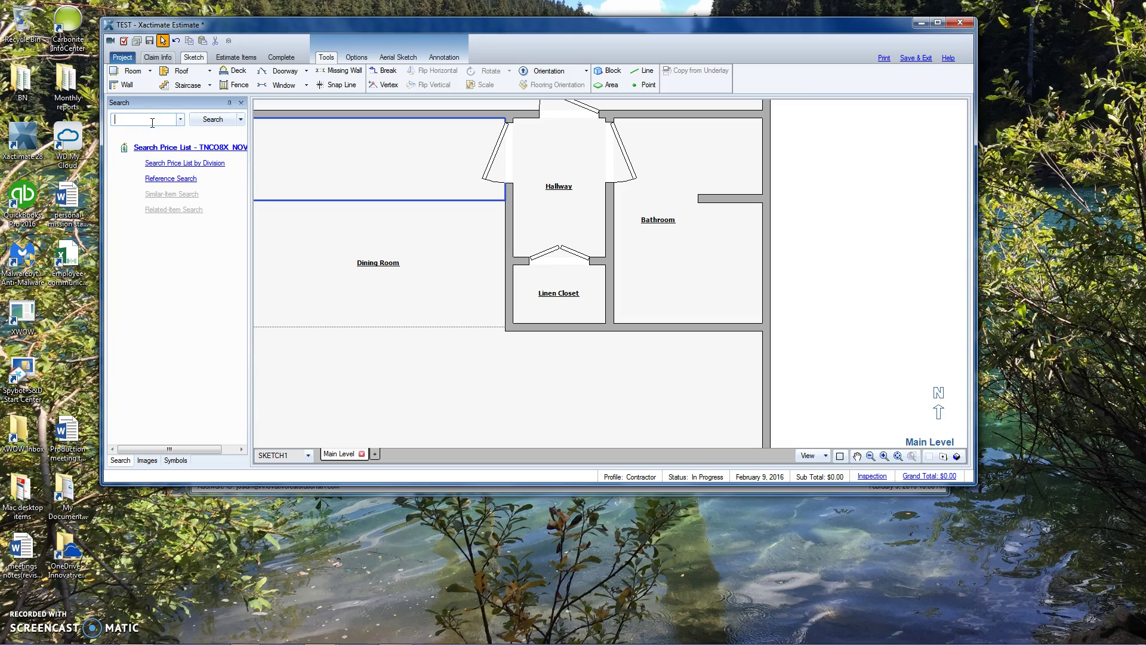
text(toilet)
click(249, 149)
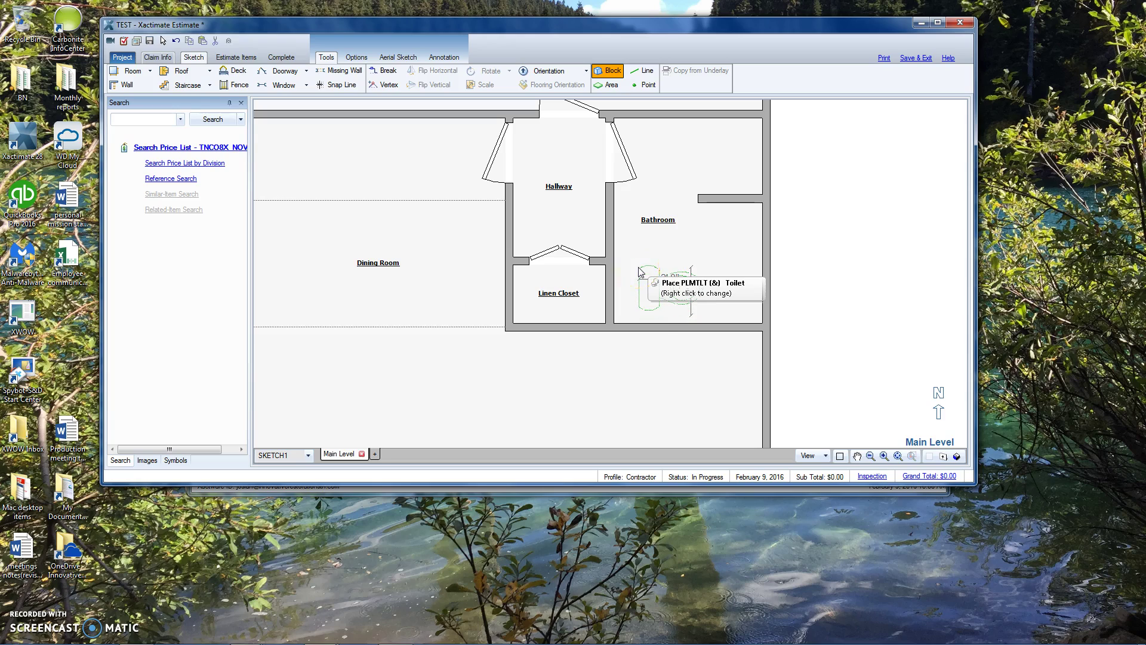
scroll(638, 267, down, 8)
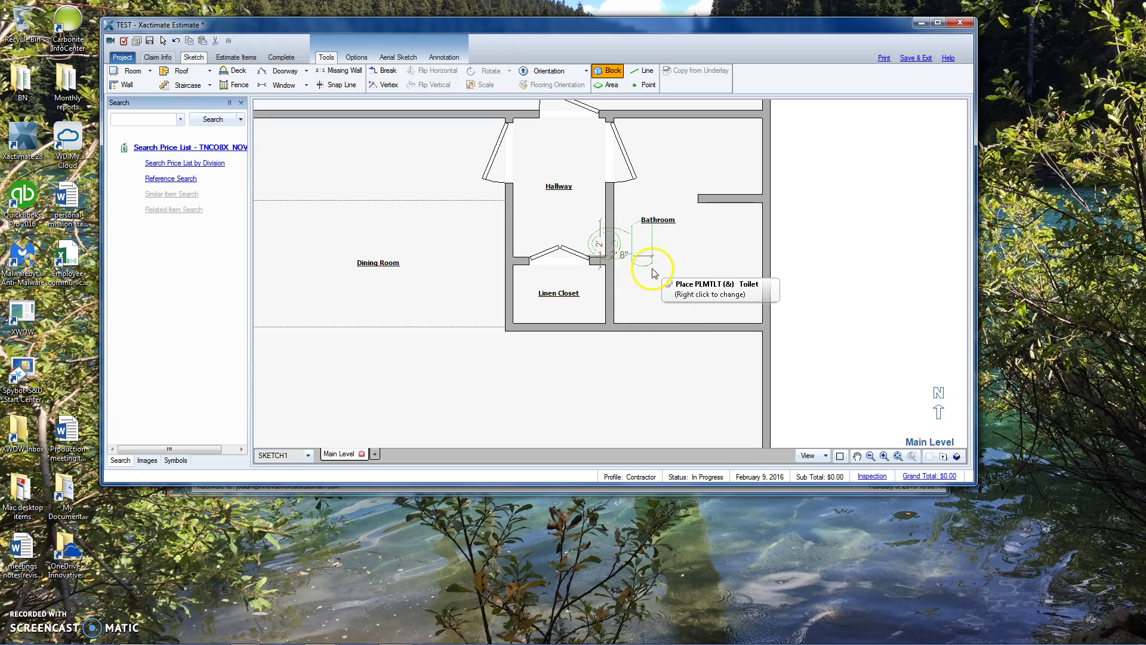
click(631, 314)
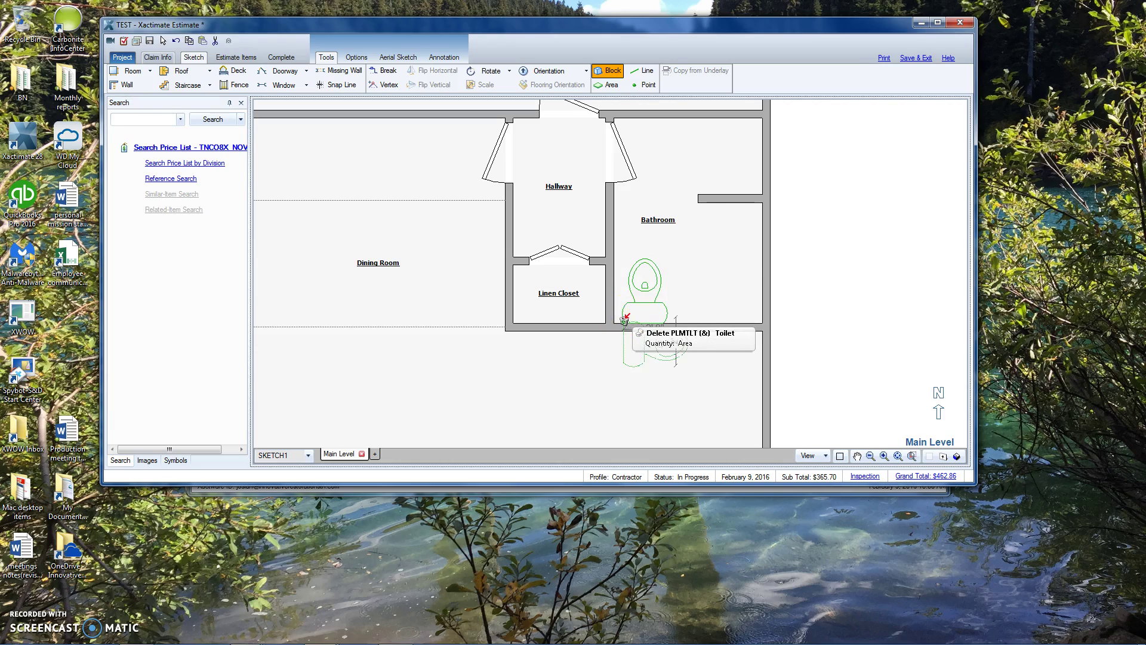
Step: Search for "vanity" and draw a CABVAN vanity block about 2' 2" wide between the bathroom's north wall and the partition
click(158, 119)
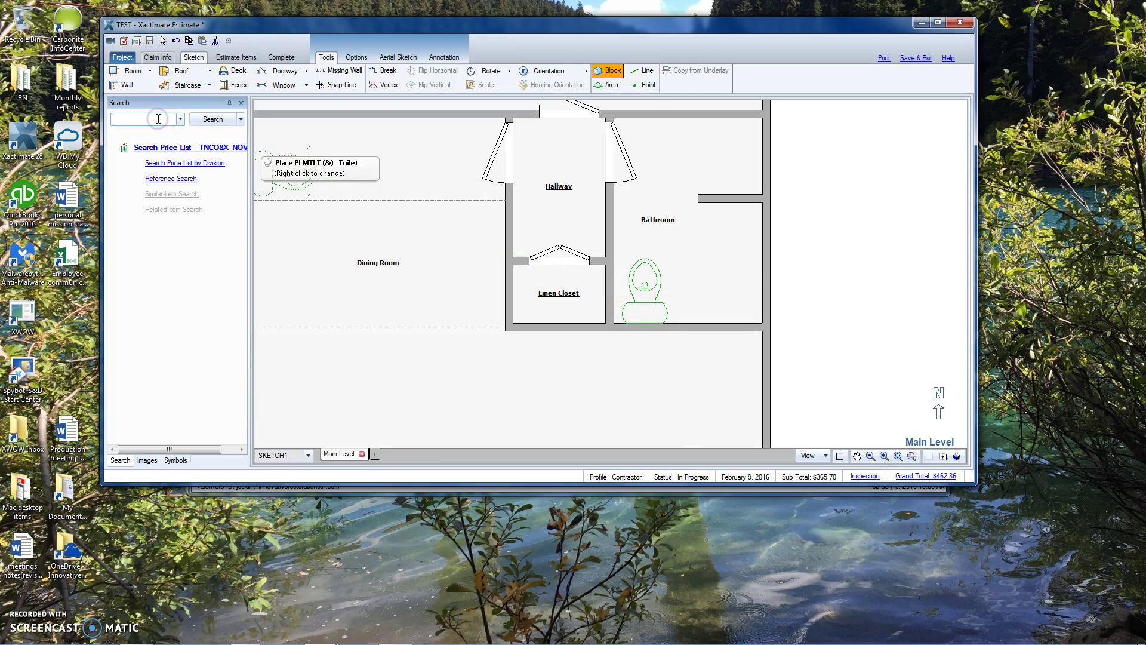
text(vanity)
key(Return)
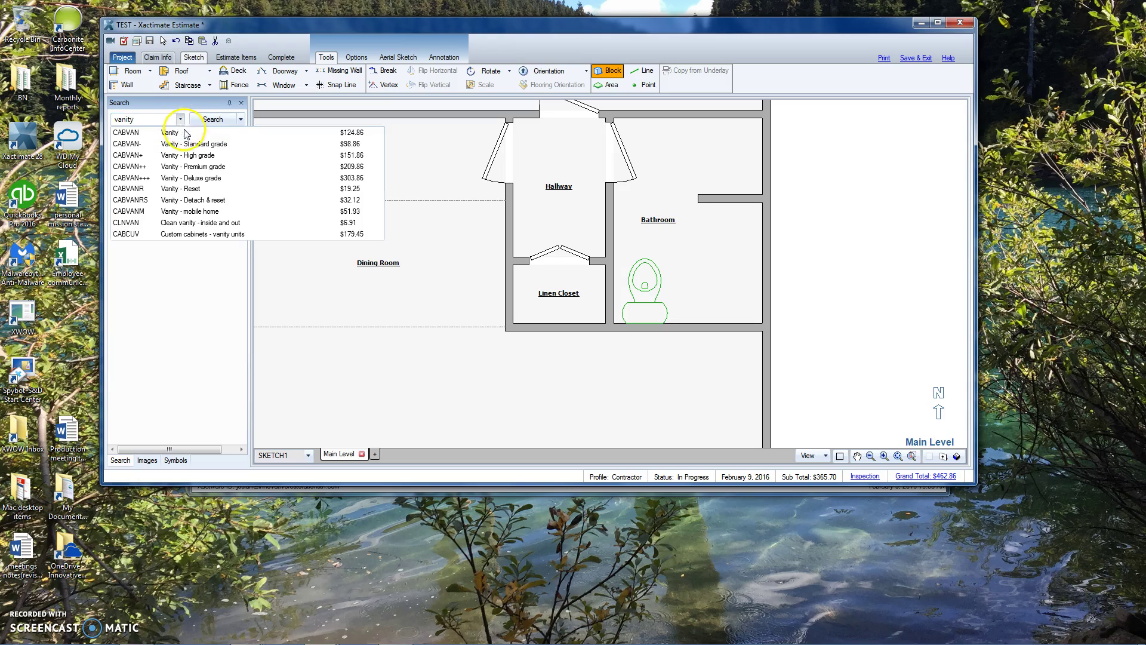
click(179, 124)
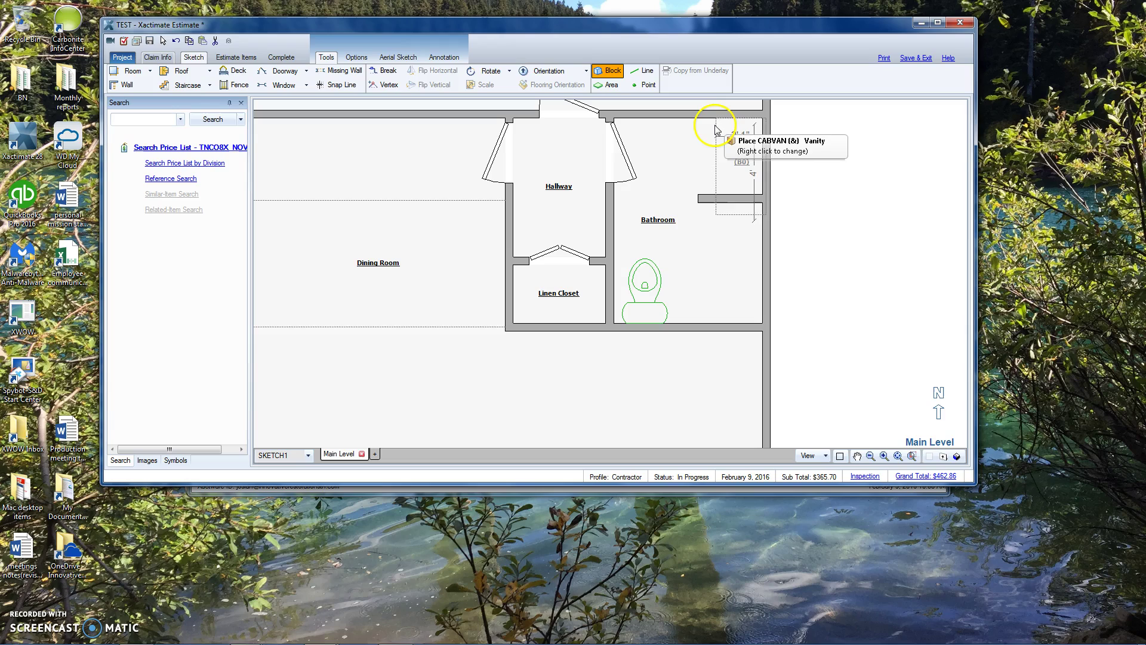
drag(710, 124, 762, 197)
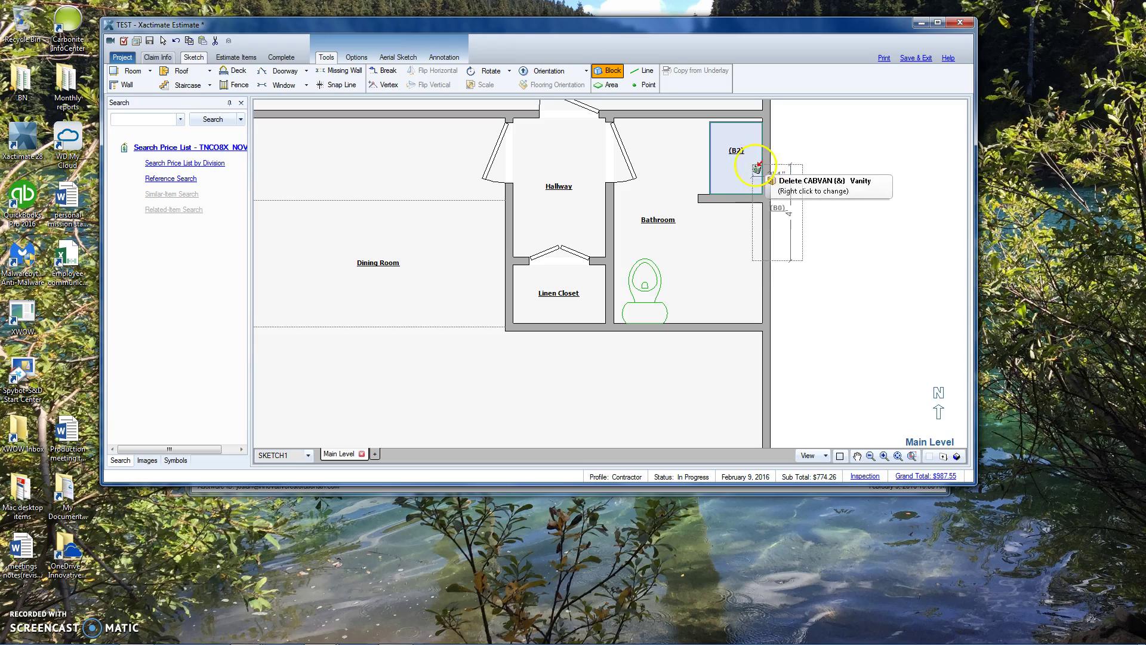
key(Escape)
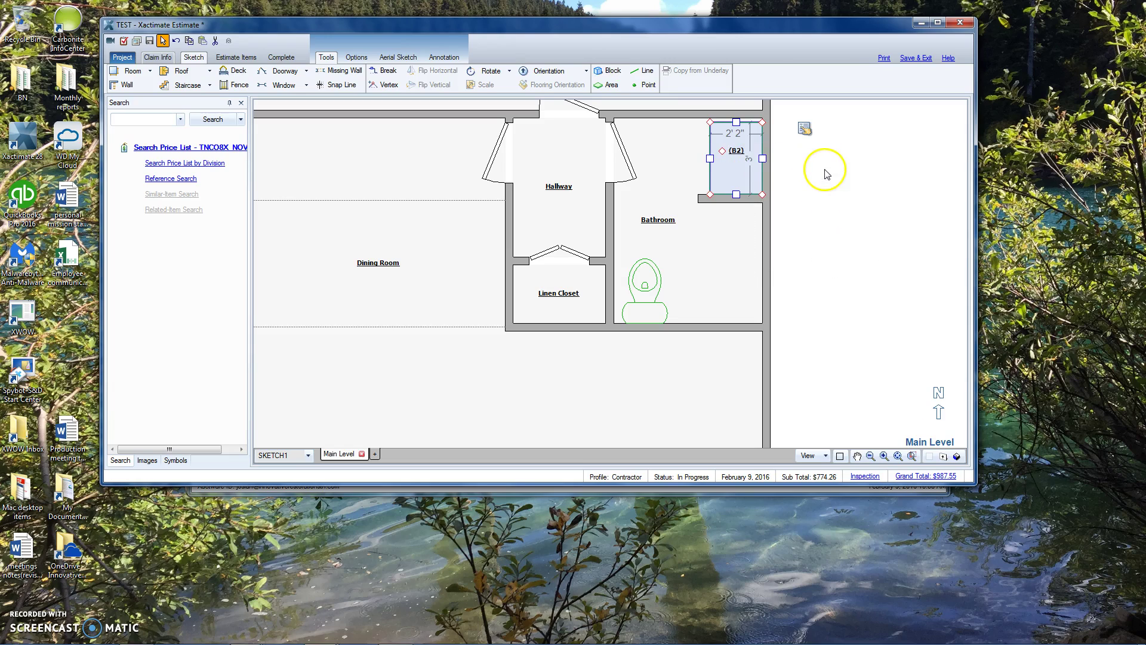
Step: Extend the vanity block's north edge to meet the bathroom's north wall
click(736, 143)
drag(736, 123, 736, 117)
click(820, 200)
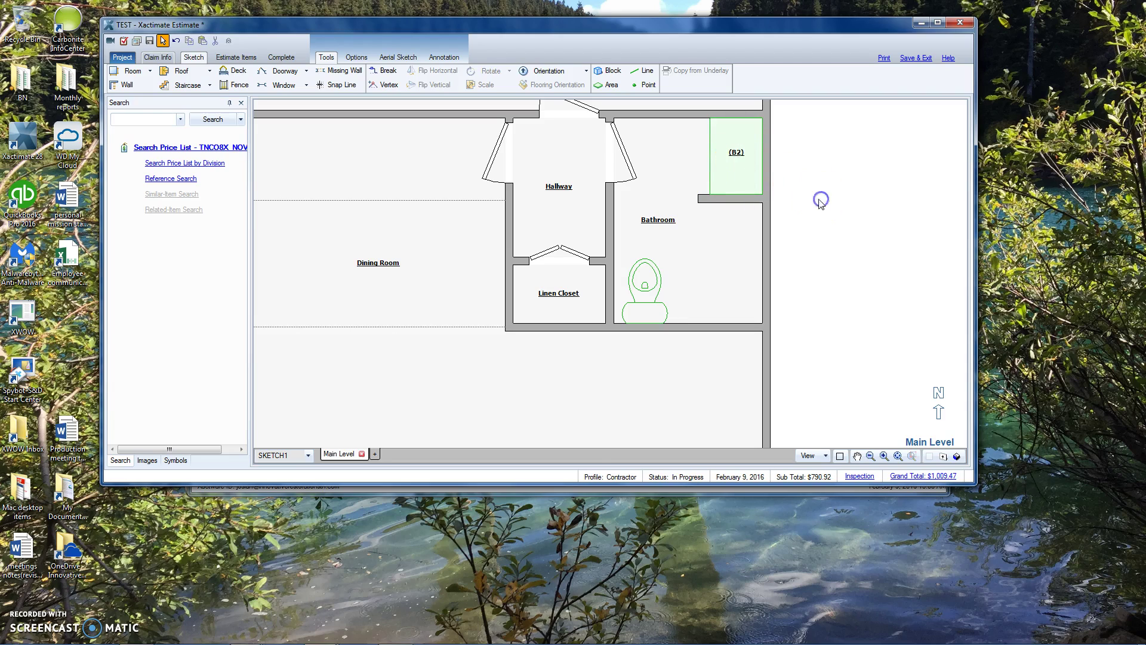
click(150, 122)
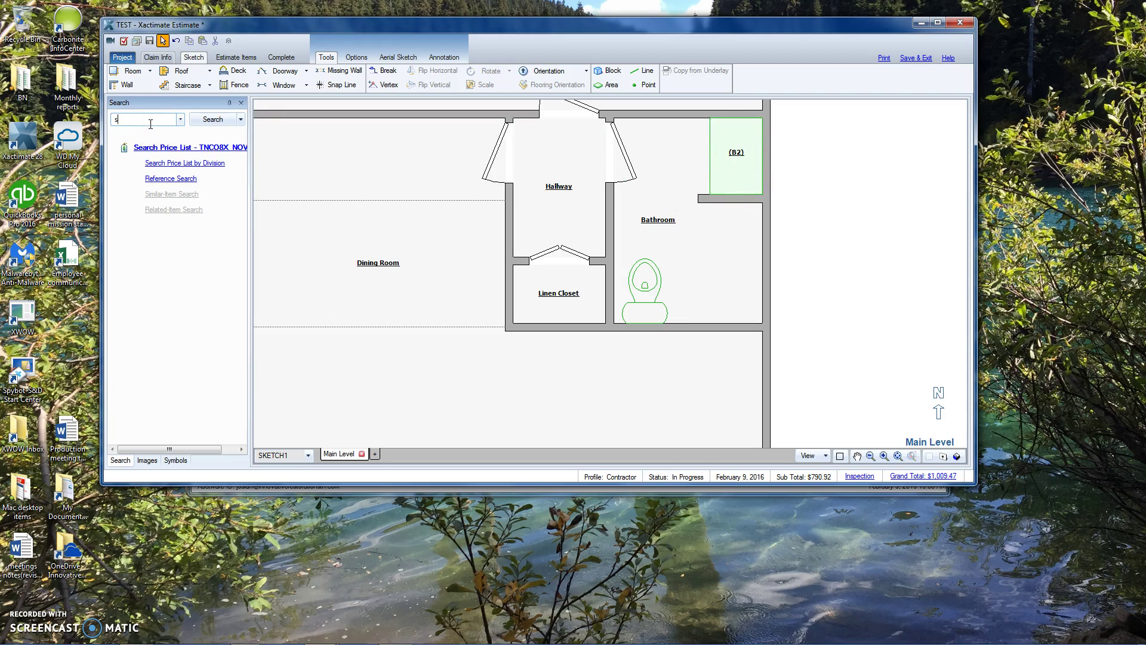
text(shower)
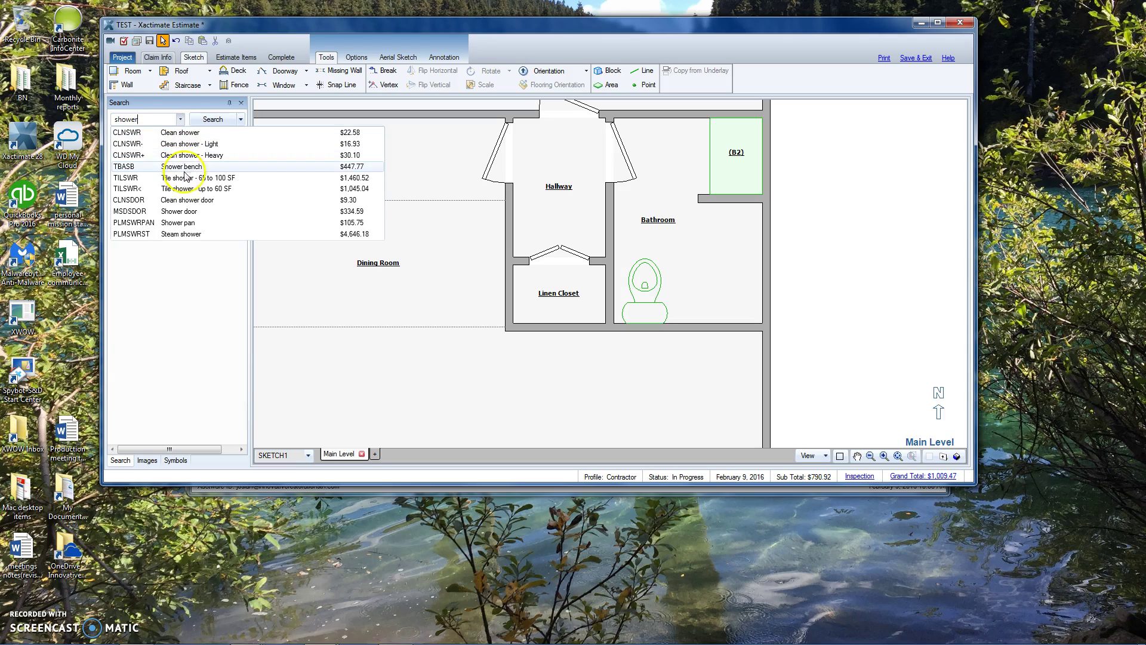
click(197, 202)
Step: Search the price list for "tub" and place the PLMTUB bathtub lengthwise in the bathroom's southeast corner, south of the partition
double_click(110, 120)
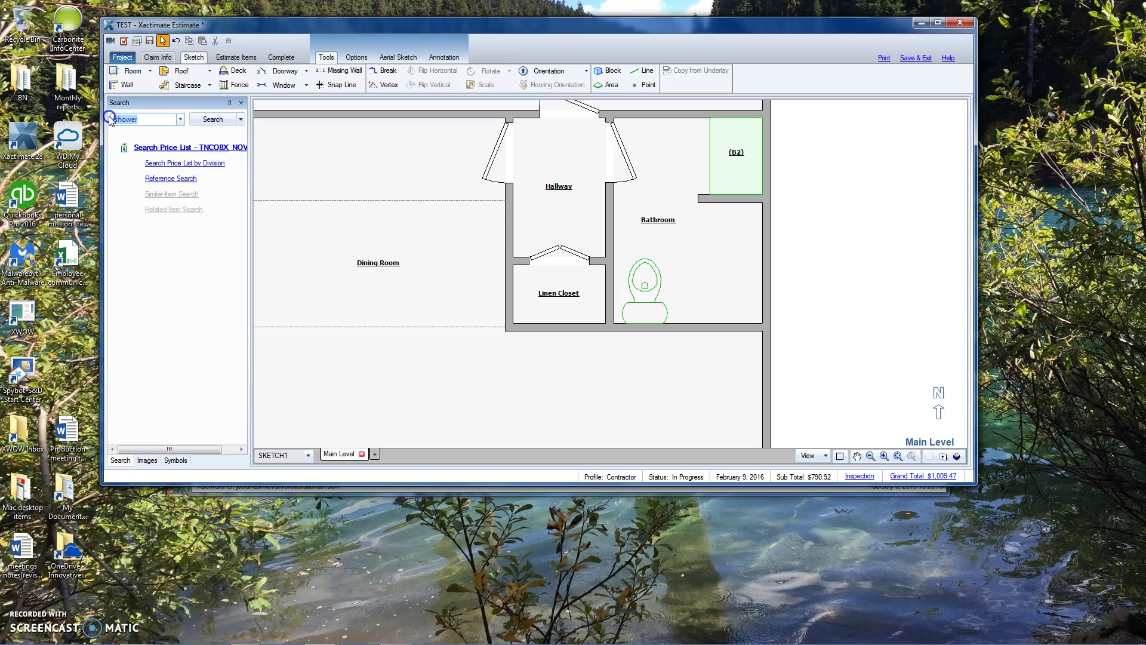
text(tub)
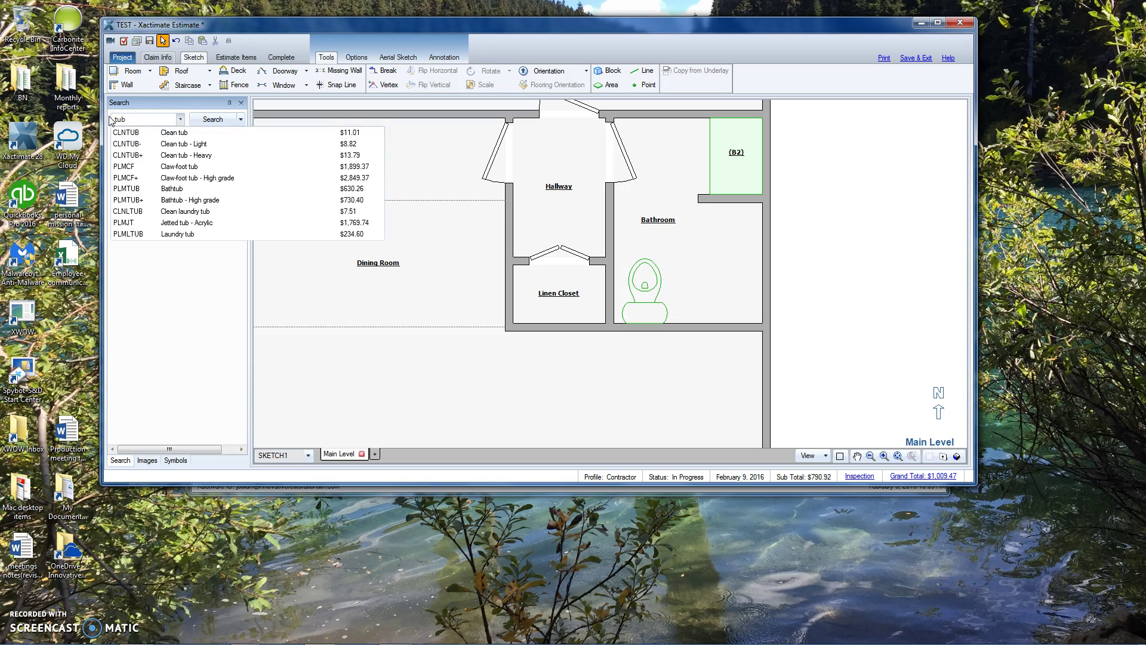
click(197, 179)
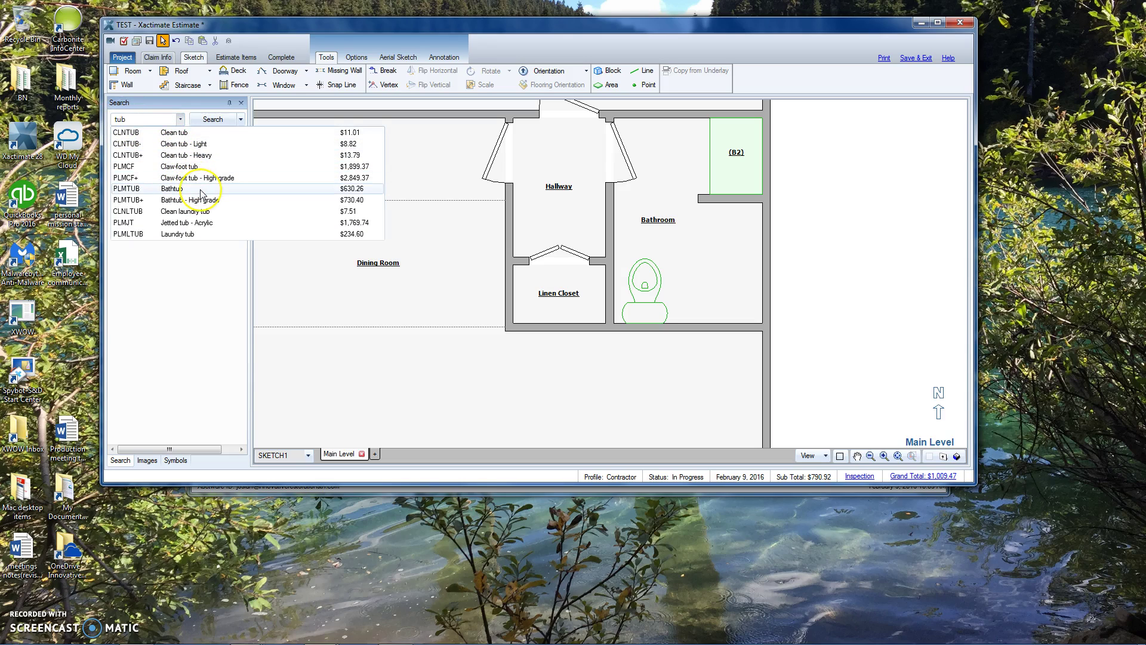
click(200, 189)
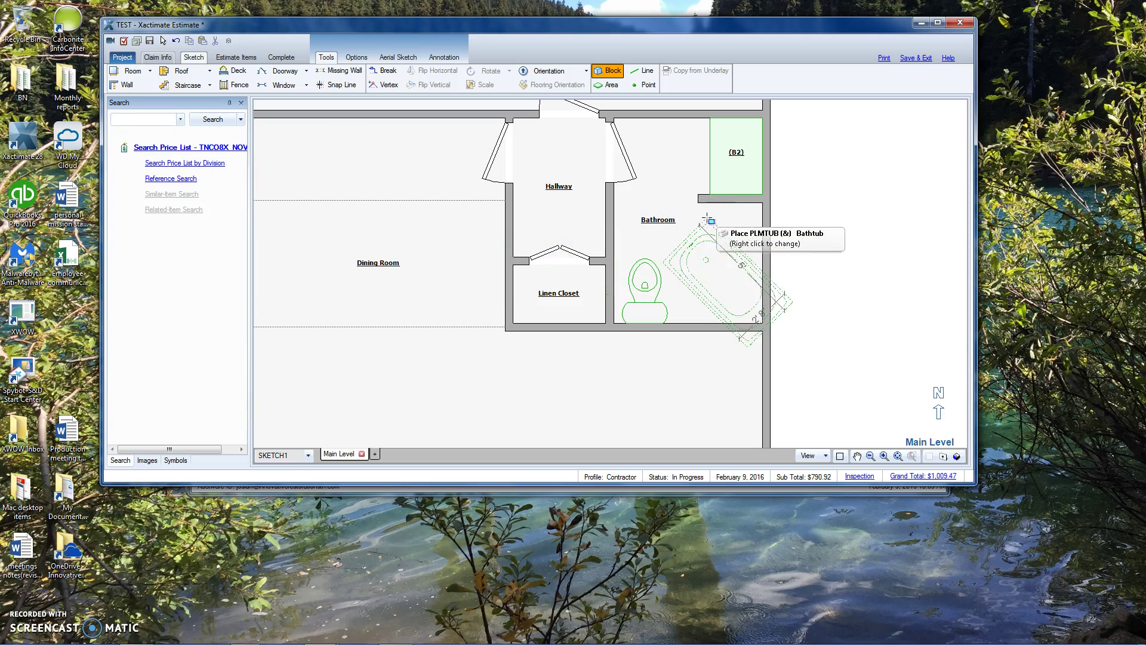
click(758, 210)
click(854, 223)
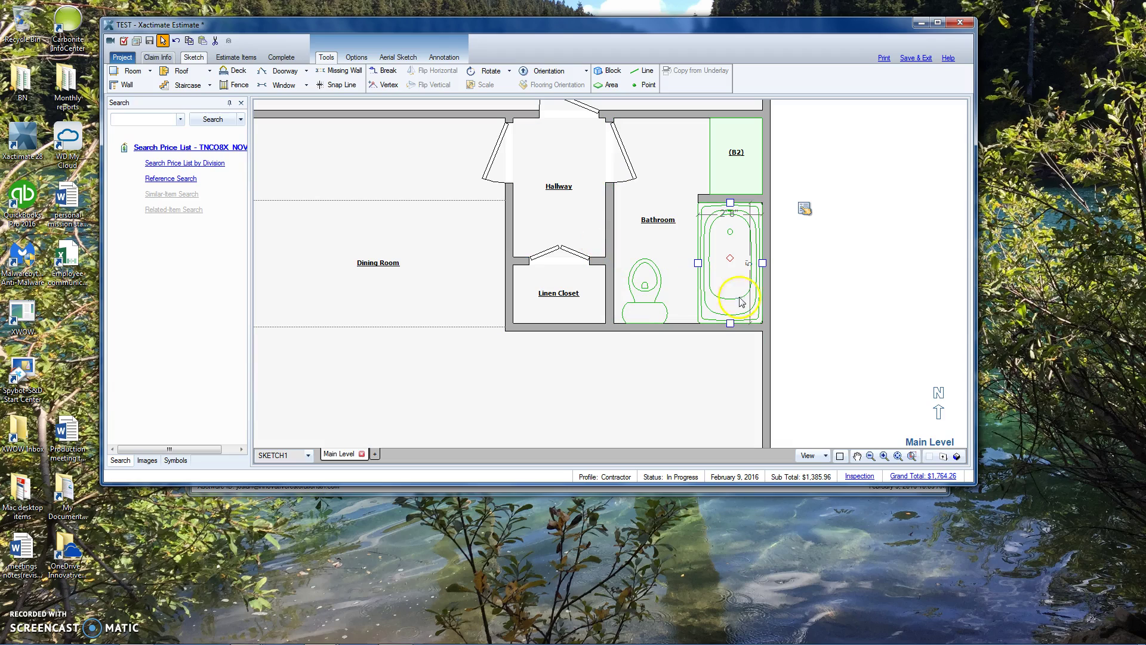
Step: Search for "marble top" and draw a one-sink cultured marble vanity top (MBLVTSNK), about 2' 1" by 2' 10", over the vanity from the north wall
click(155, 121)
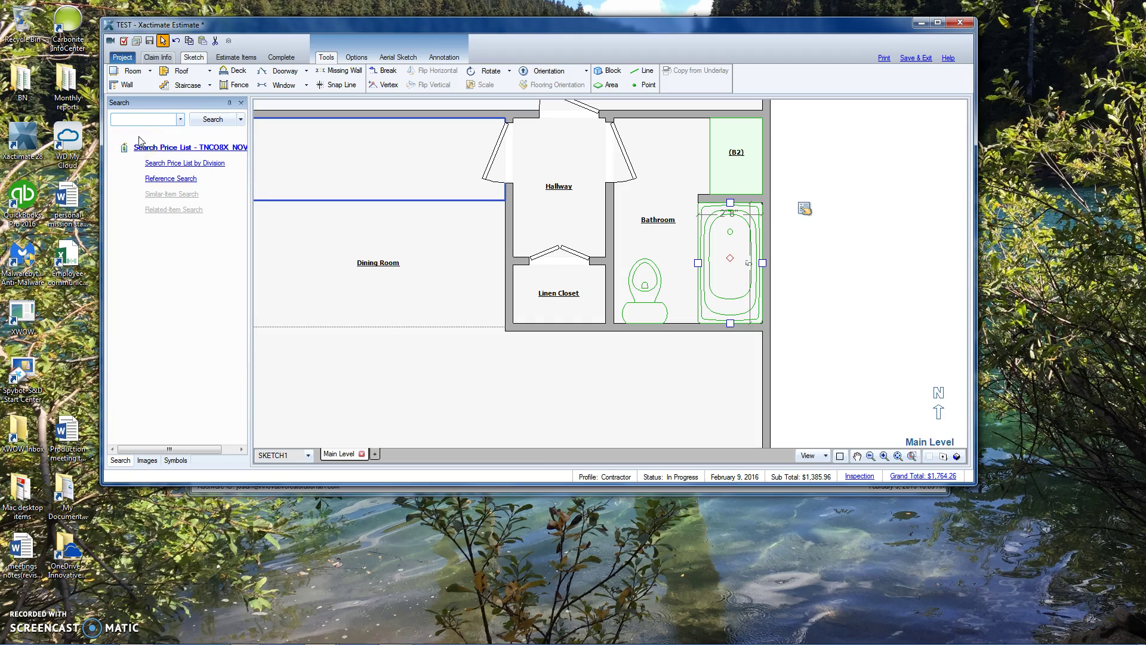
text(marble top)
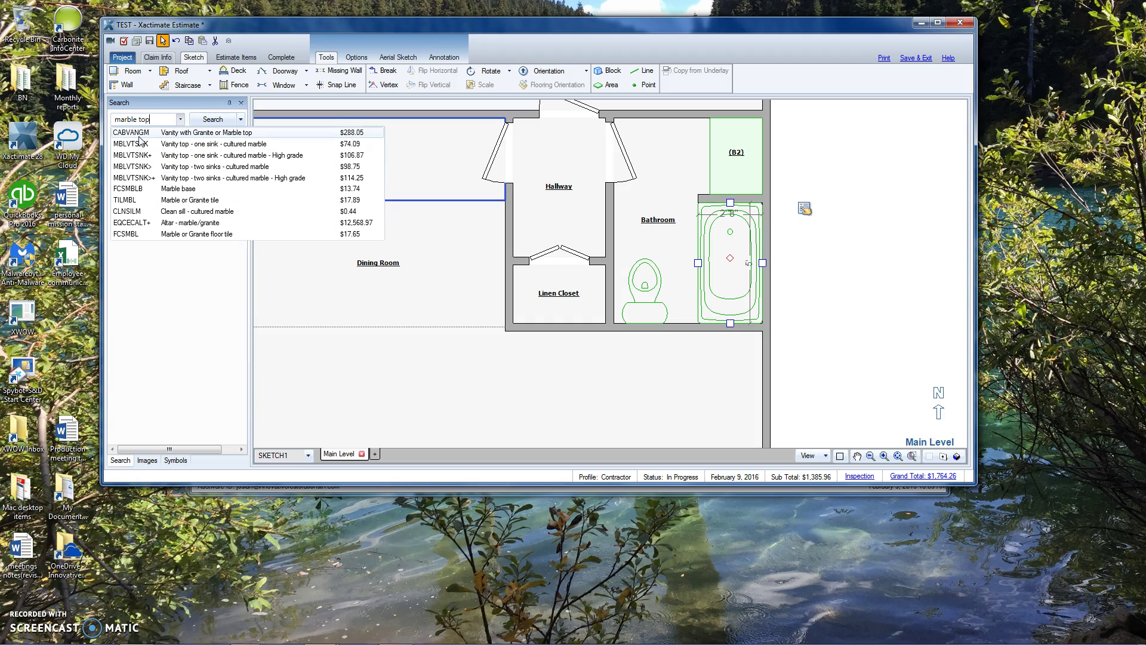
click(166, 144)
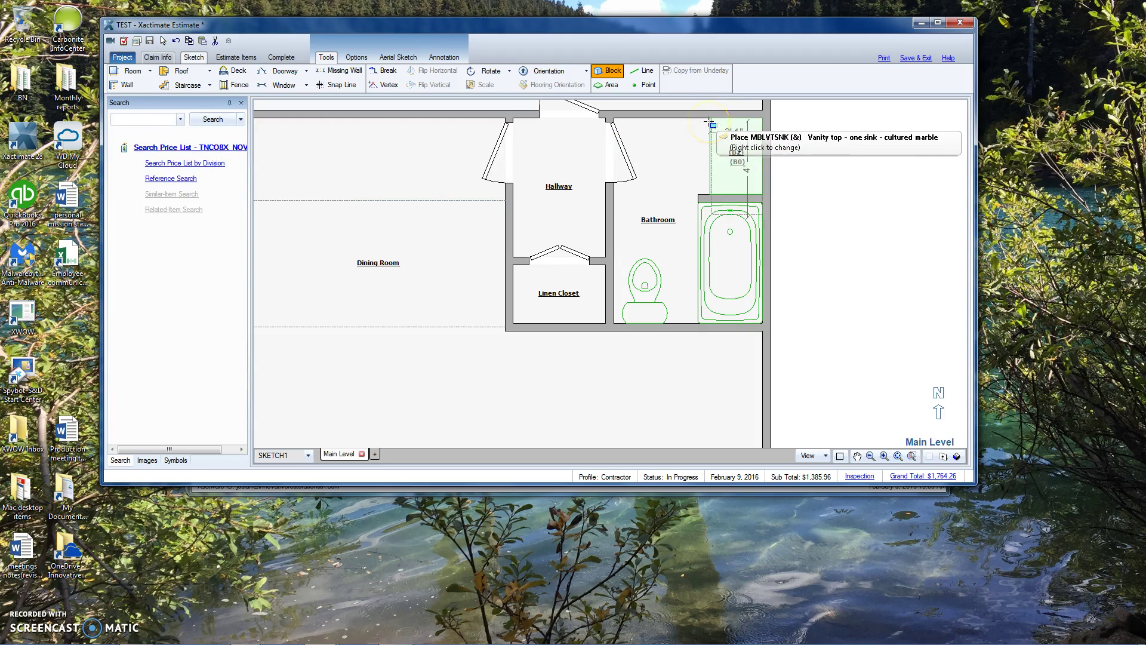
drag(711, 122, 737, 200)
key(Escape)
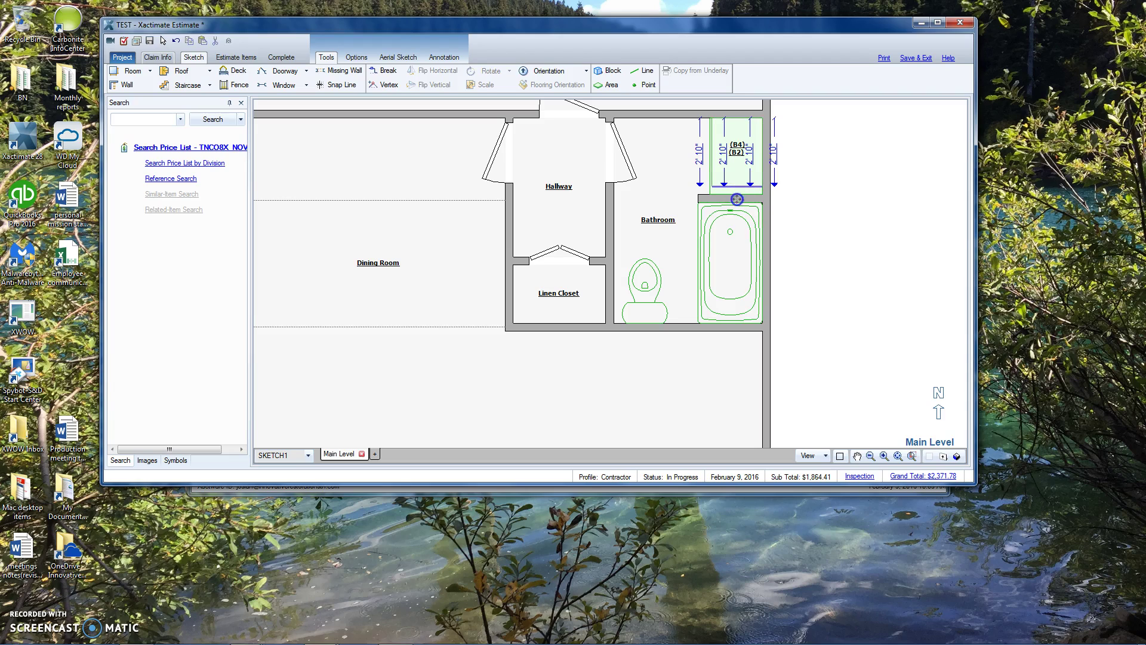
Step: Shorten the vanity top block to about 2' 2" by moving its south edge north
scroll(737, 199, up, 2)
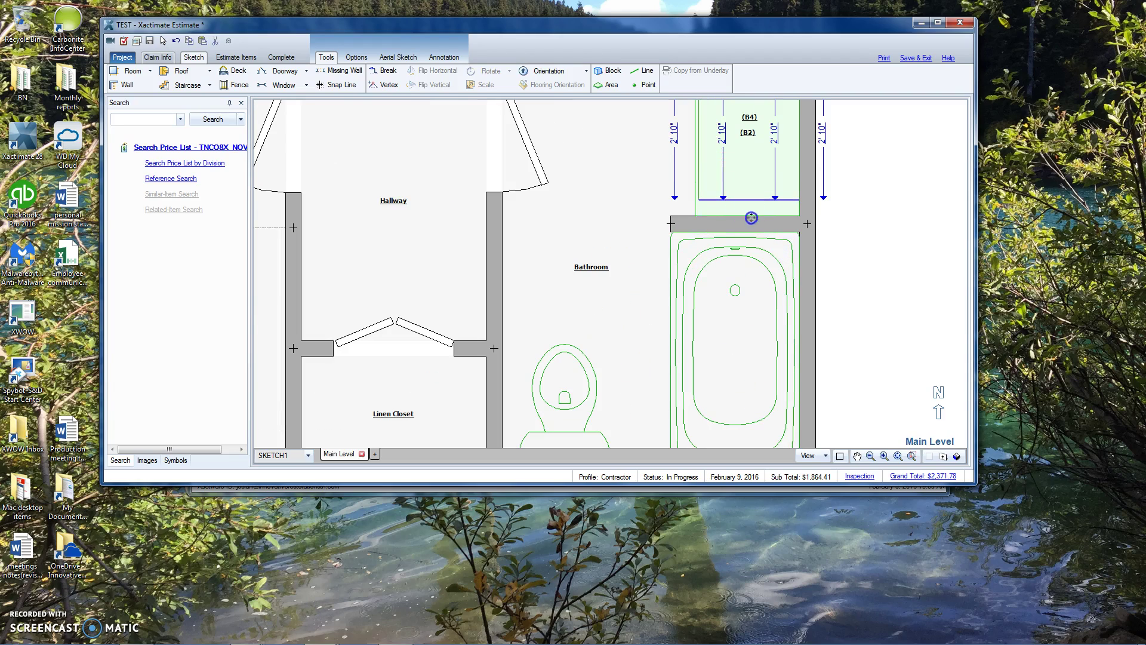
click(746, 179)
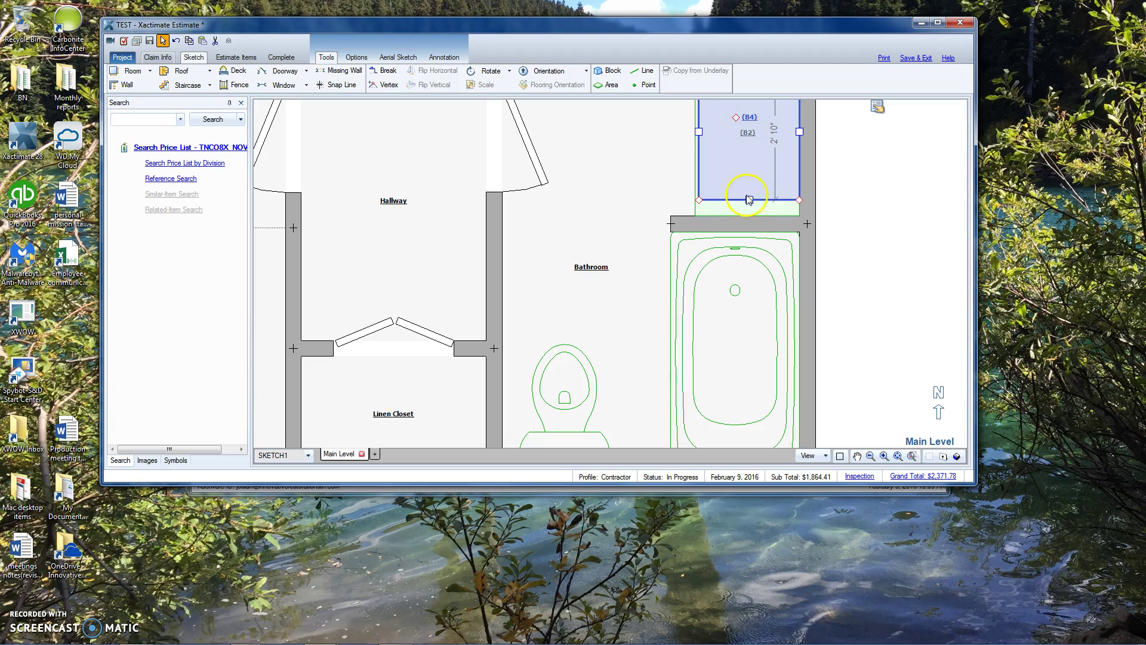
click(751, 225)
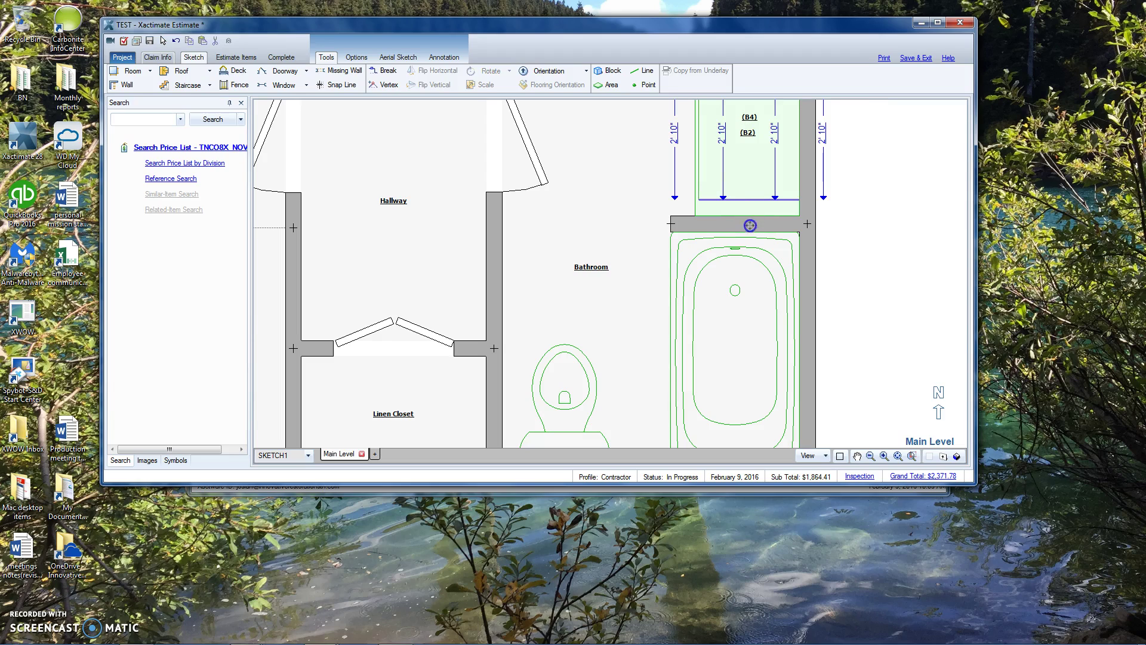
drag(751, 226, 746, 169)
Step: Move the vanity top block outside the house, east of the bathroom, and extend its south edge to about 3' 2" long
click(745, 109)
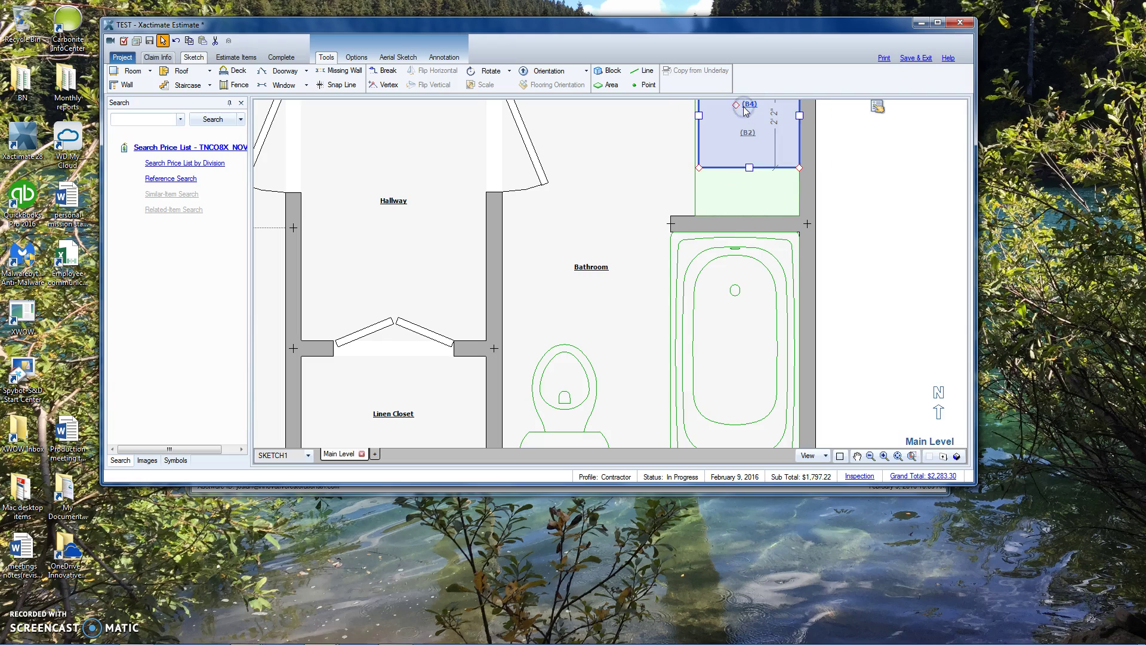
drag(745, 110, 878, 150)
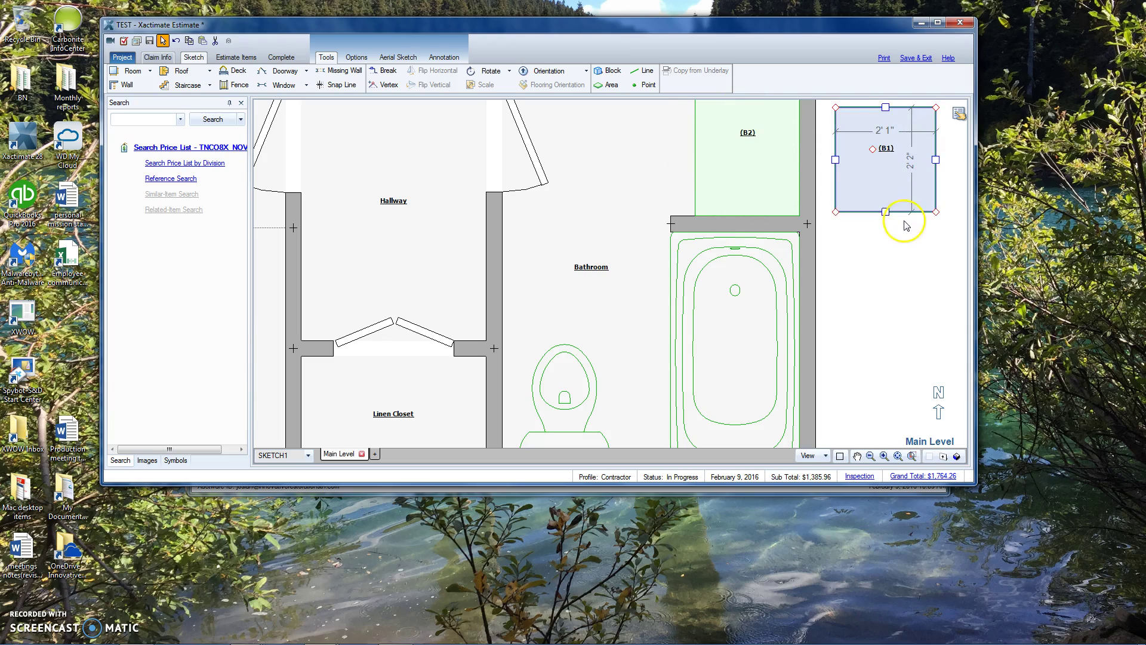
drag(885, 212, 891, 260)
Step: Examine the vanity block's properties, including its behavior and algorithm flooring hole settings
click(762, 159)
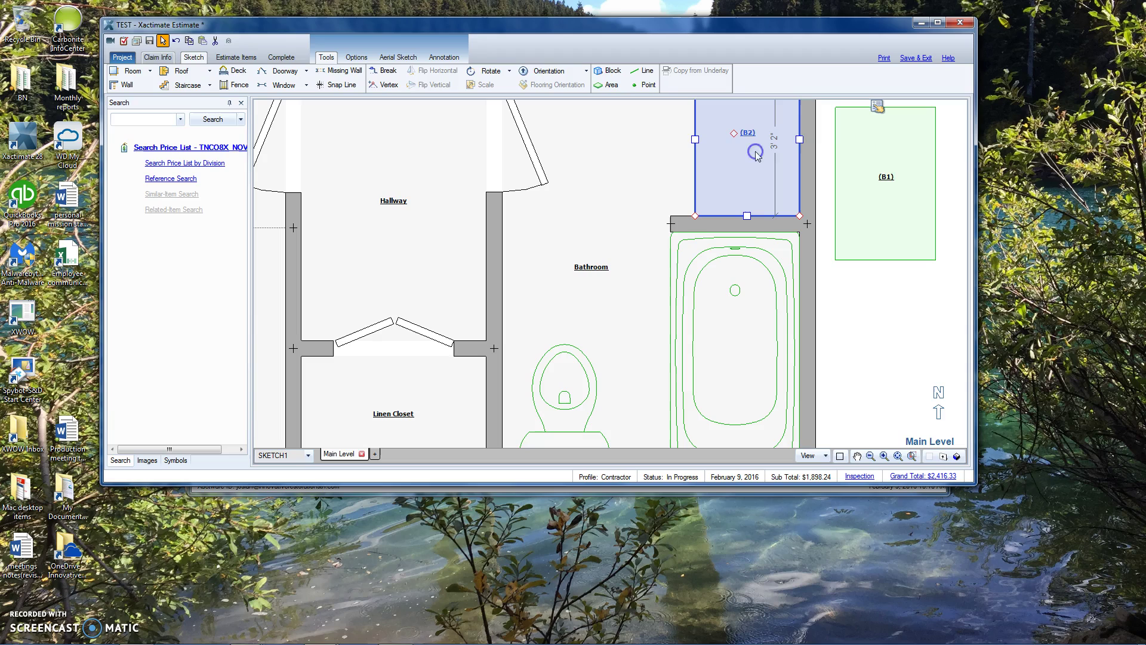
click(867, 111)
right_click(873, 109)
click(744, 141)
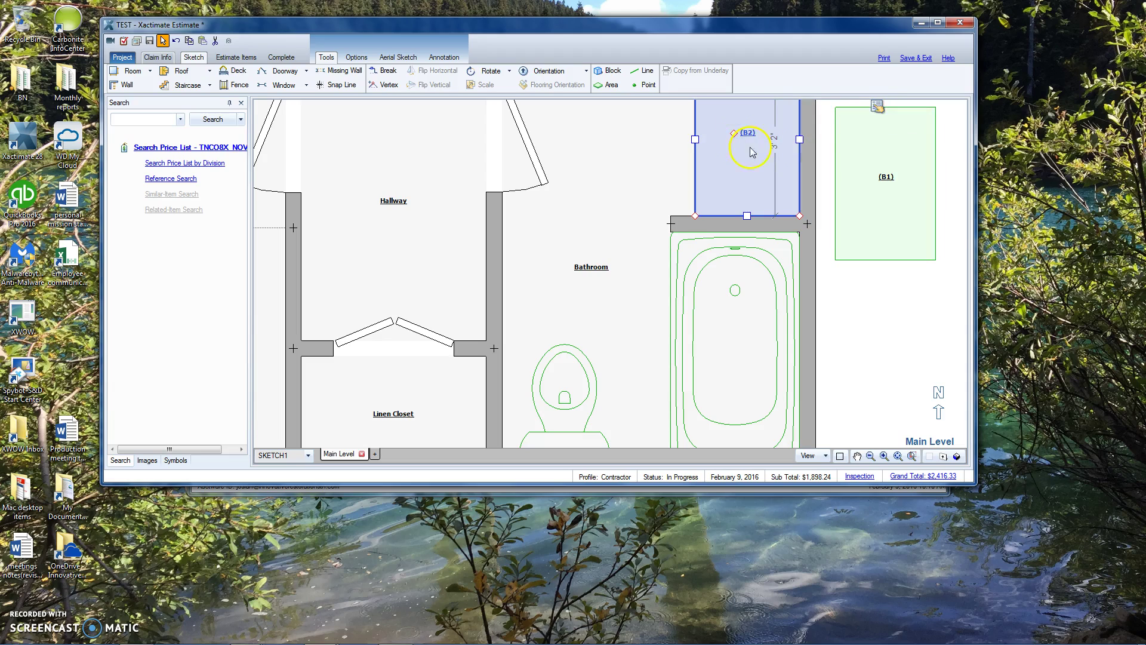
click(872, 108)
right_click(877, 107)
click(907, 122)
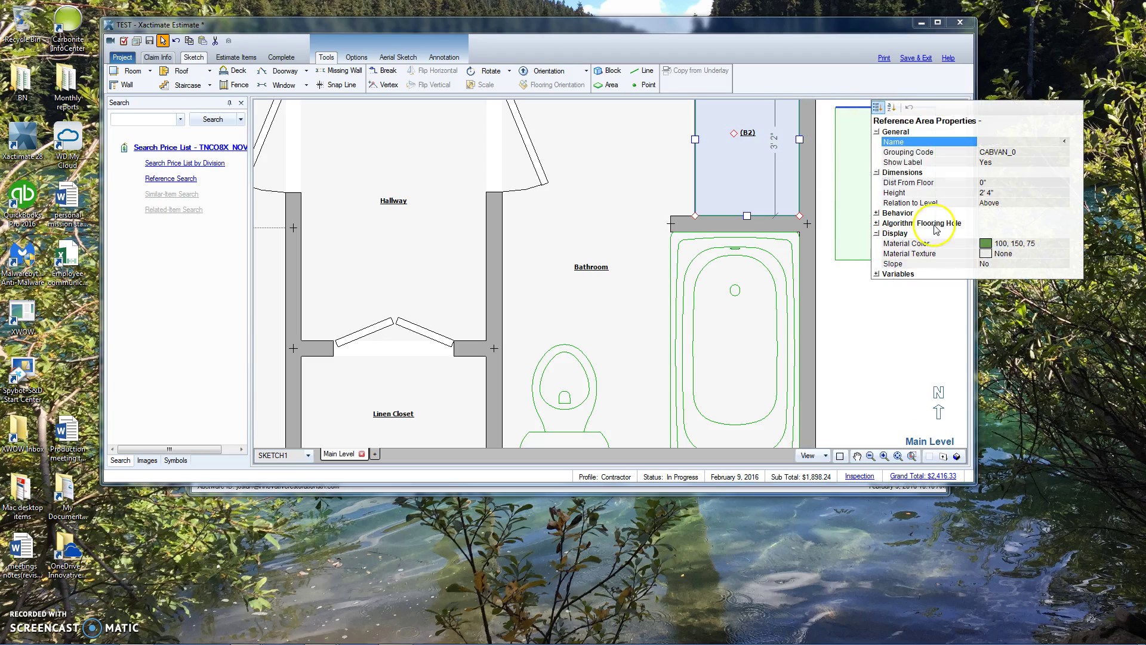
click(877, 213)
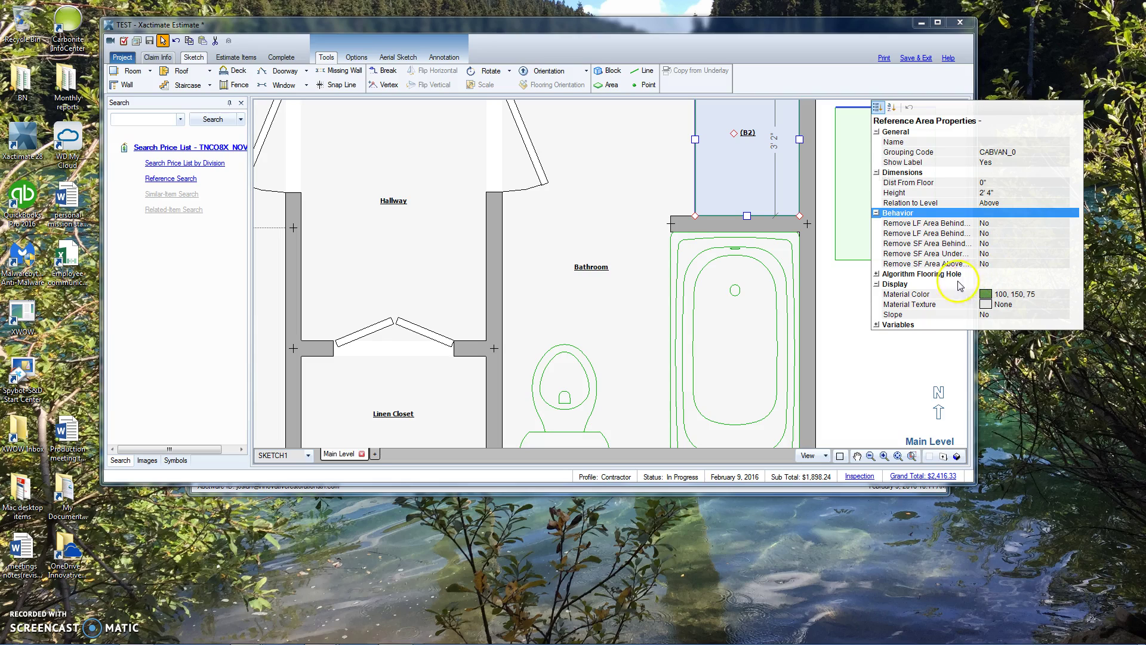
click(876, 274)
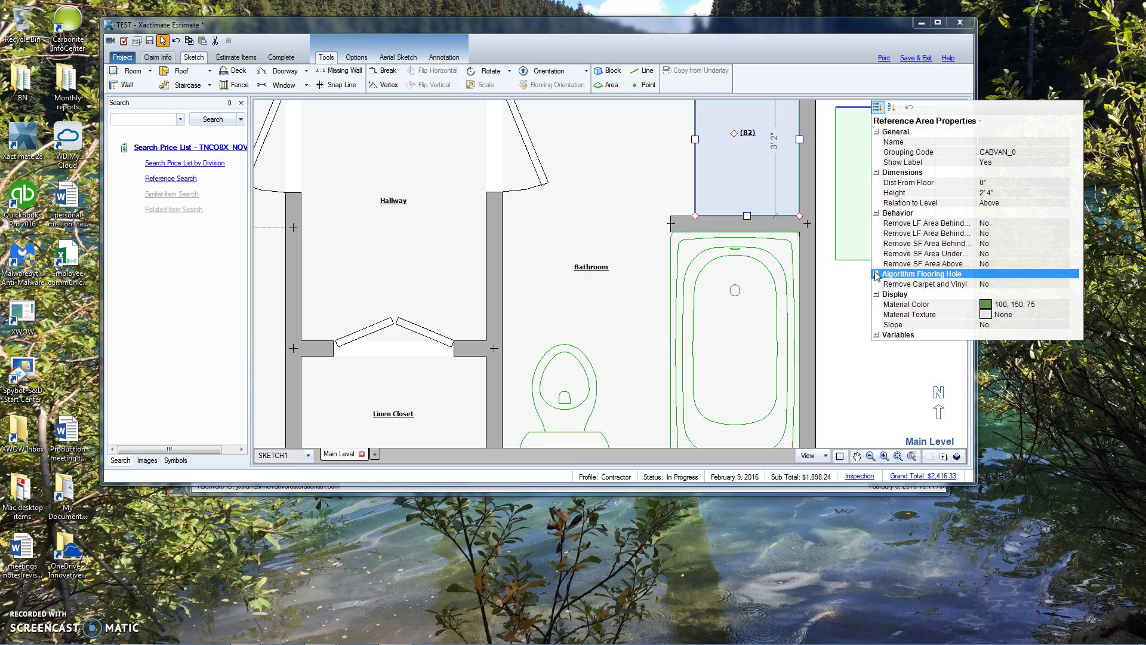
click(876, 274)
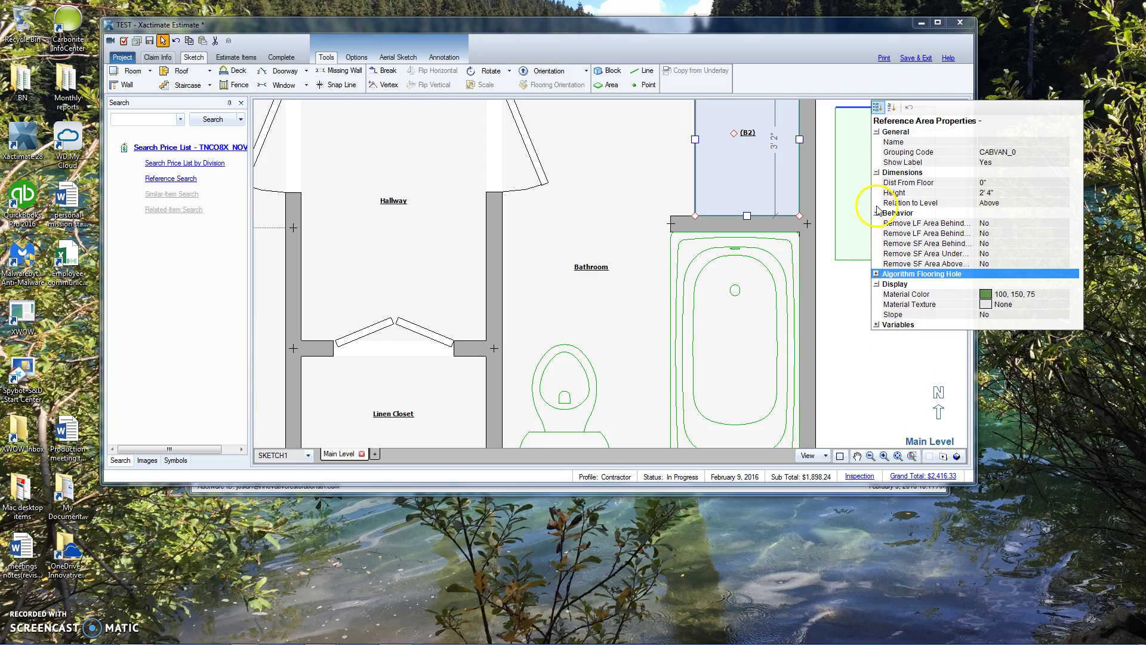
click(830, 310)
Step: Move the vanity top block back over the bathroom vanity and widen it westward to about 2' 3"
click(858, 236)
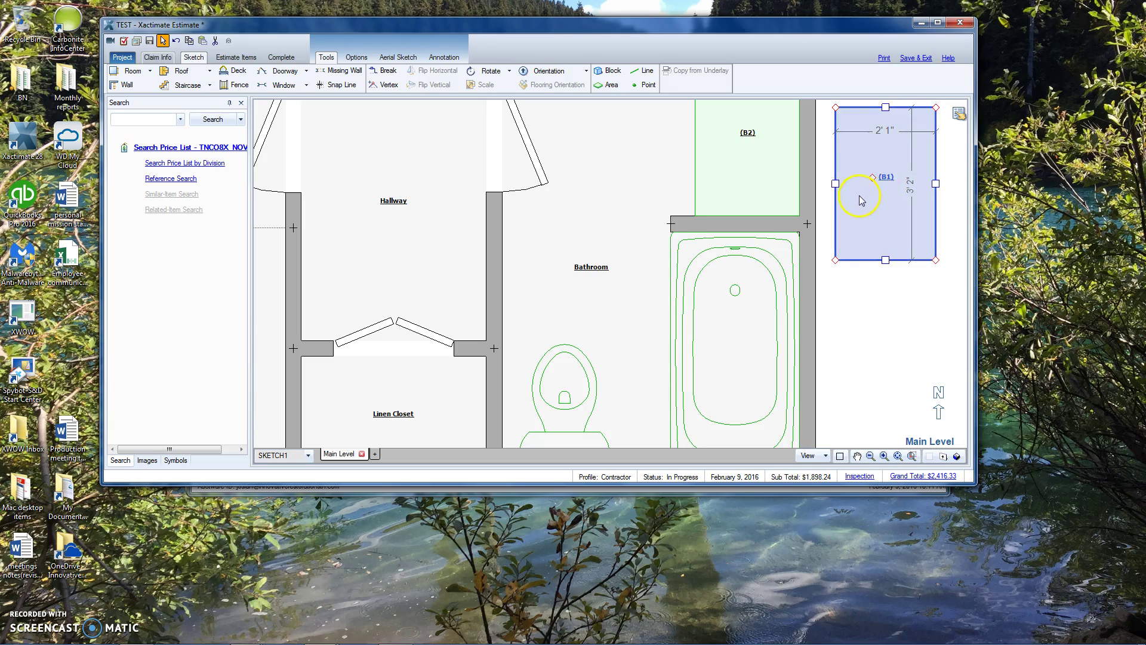
mouse_move(826, 179)
mouse_down()
mouse_move(822, 264)
mouse_move(826, 246)
mouse_move(729, 218)
mouse_up()
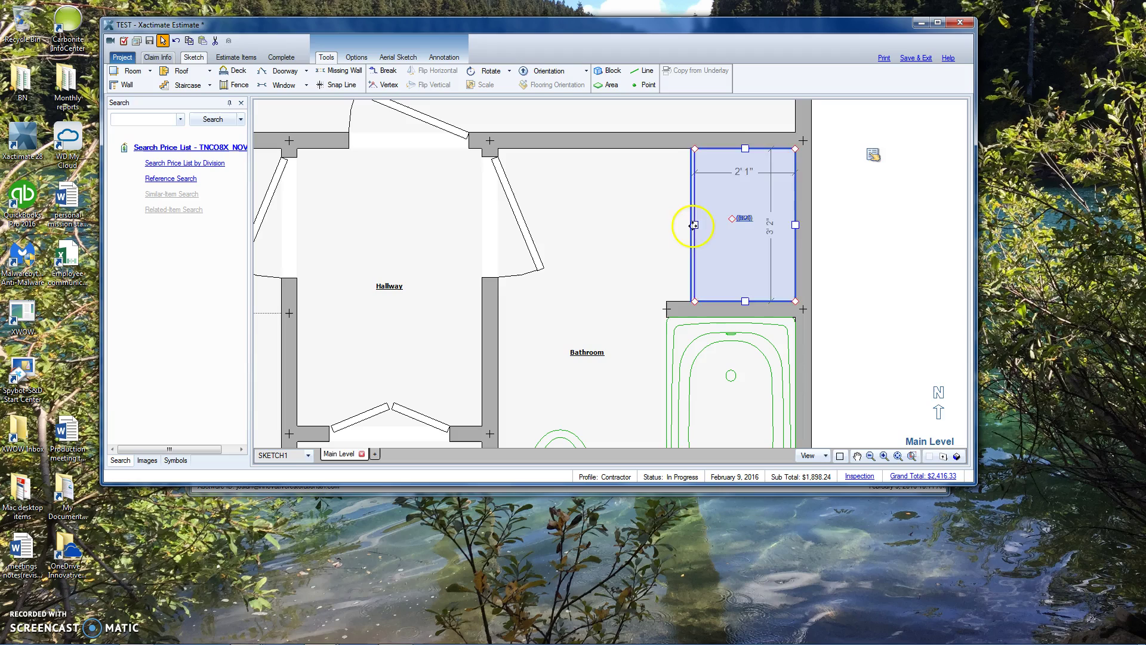
drag(694, 225, 685, 225)
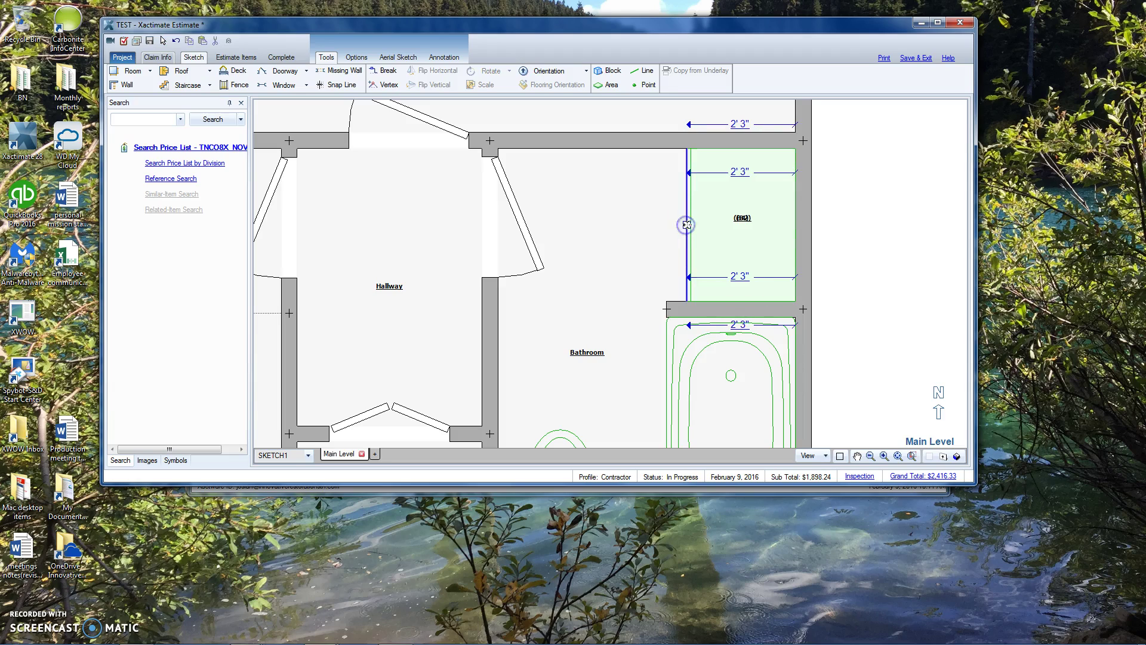
click(884, 233)
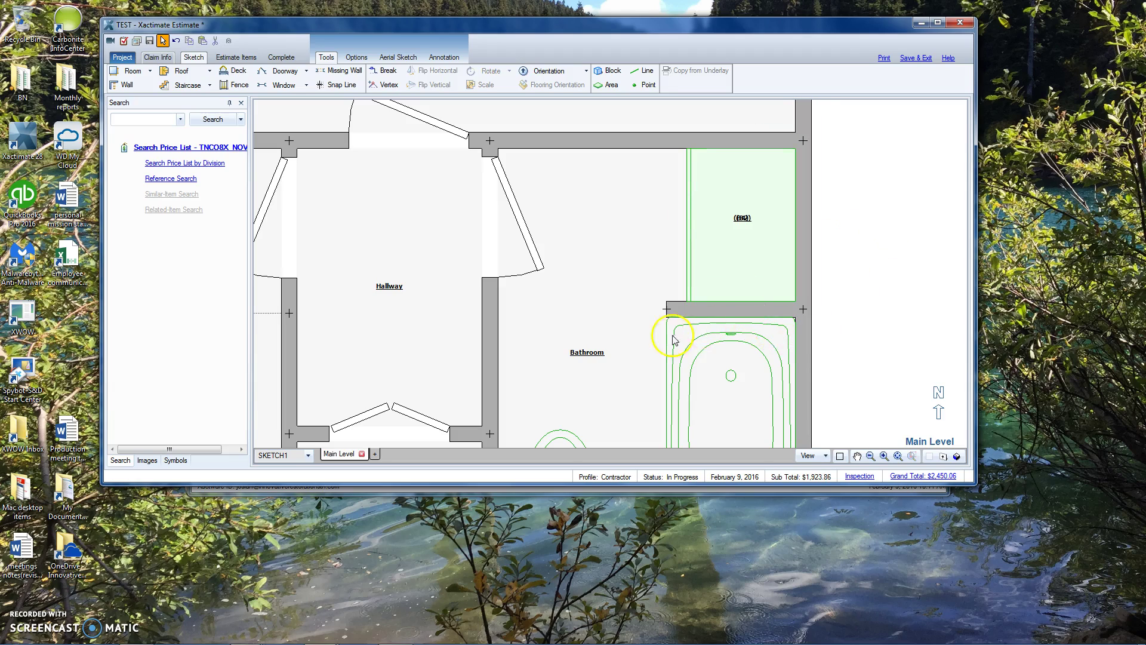
Step: Search the price list for "faucet" and choose the Sink faucet - Bathroom item for placement
click(163, 122)
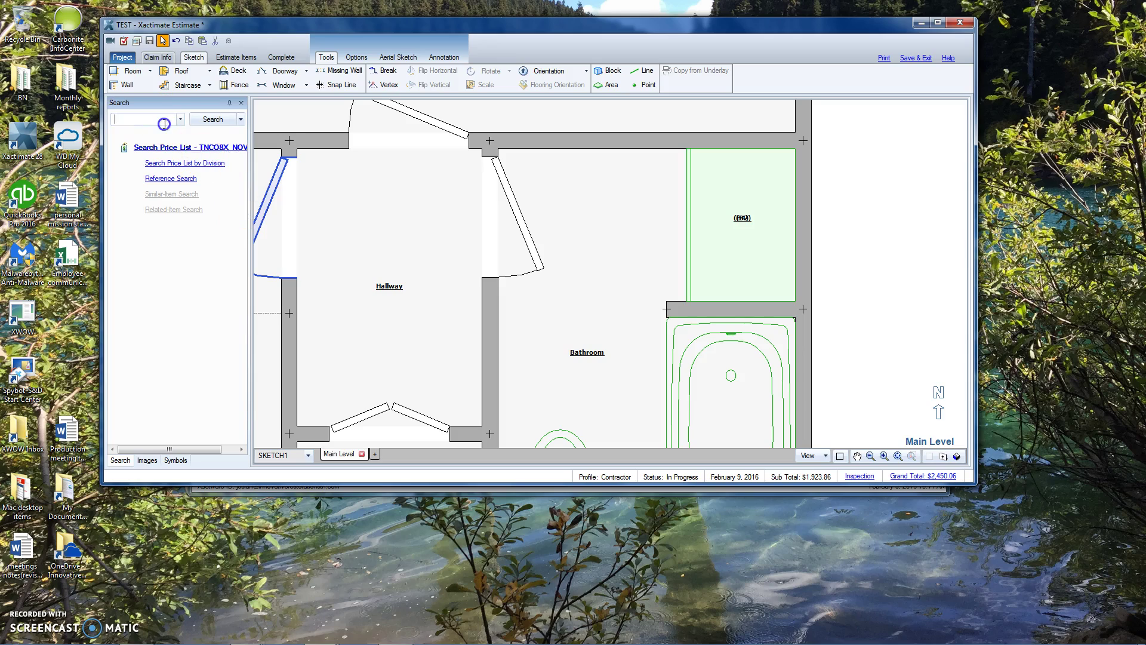
text(faucet)
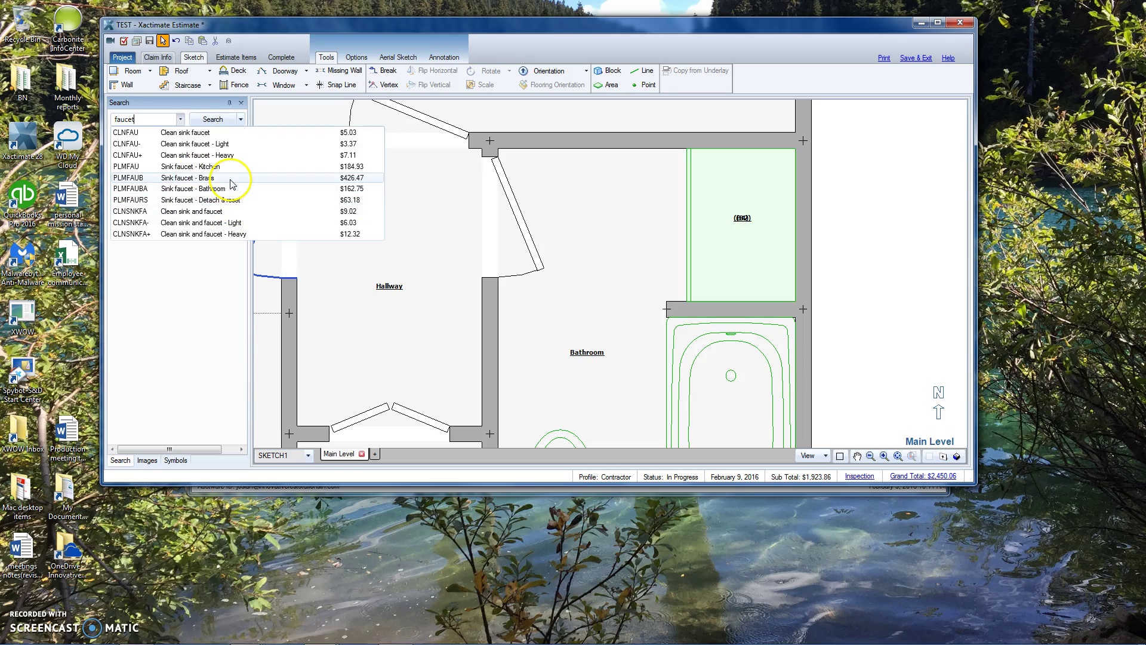
click(233, 190)
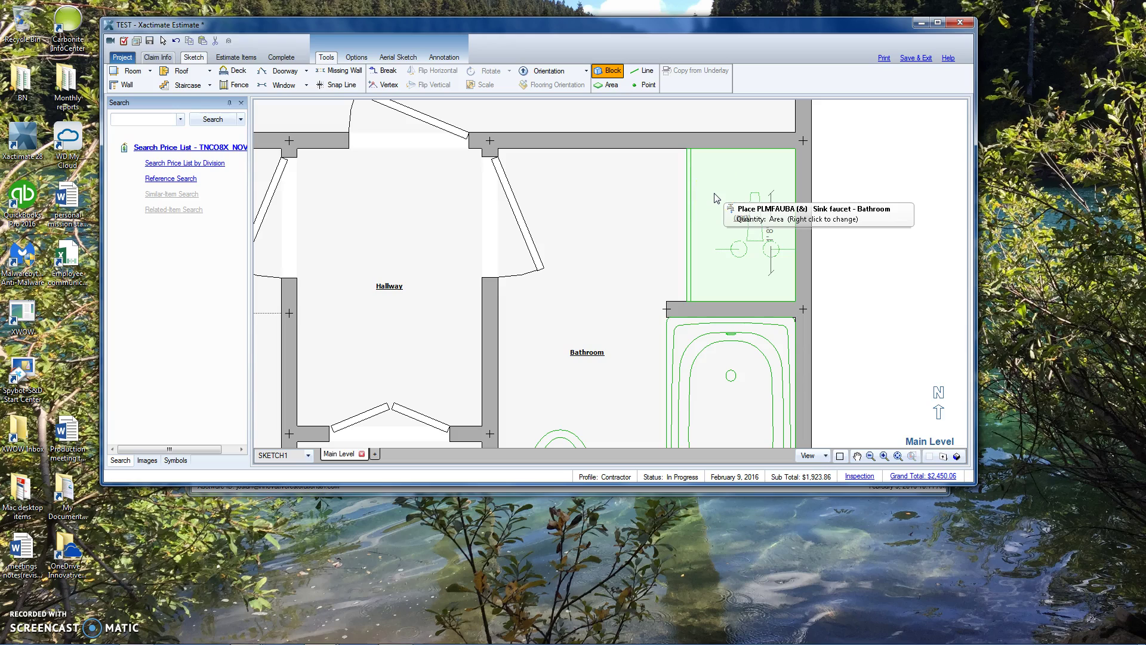
Step: Try to place the bathroom sink faucet directly over the vanity top while rotating it
scroll(714, 193, down, 15)
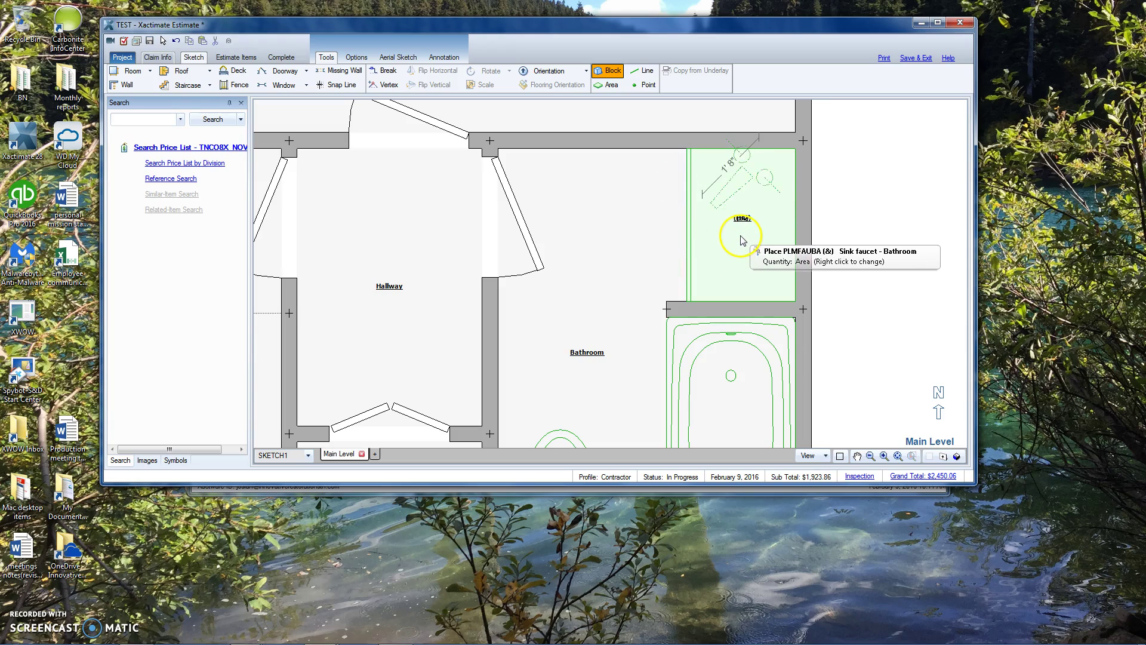
drag(743, 241, 733, 266)
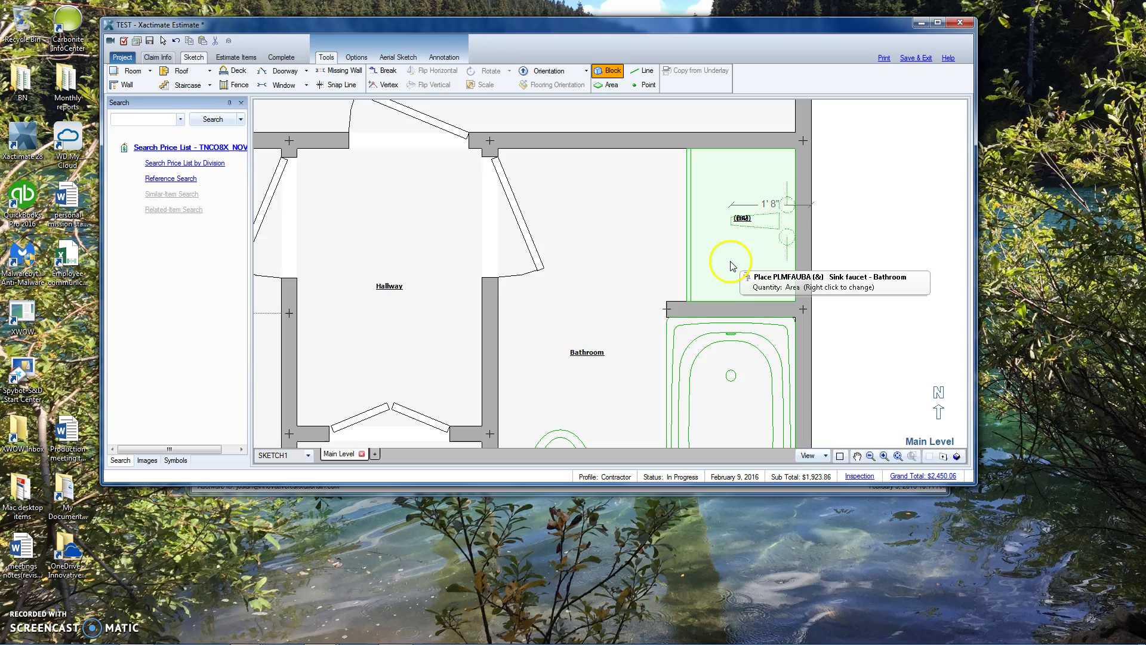
click(731, 261)
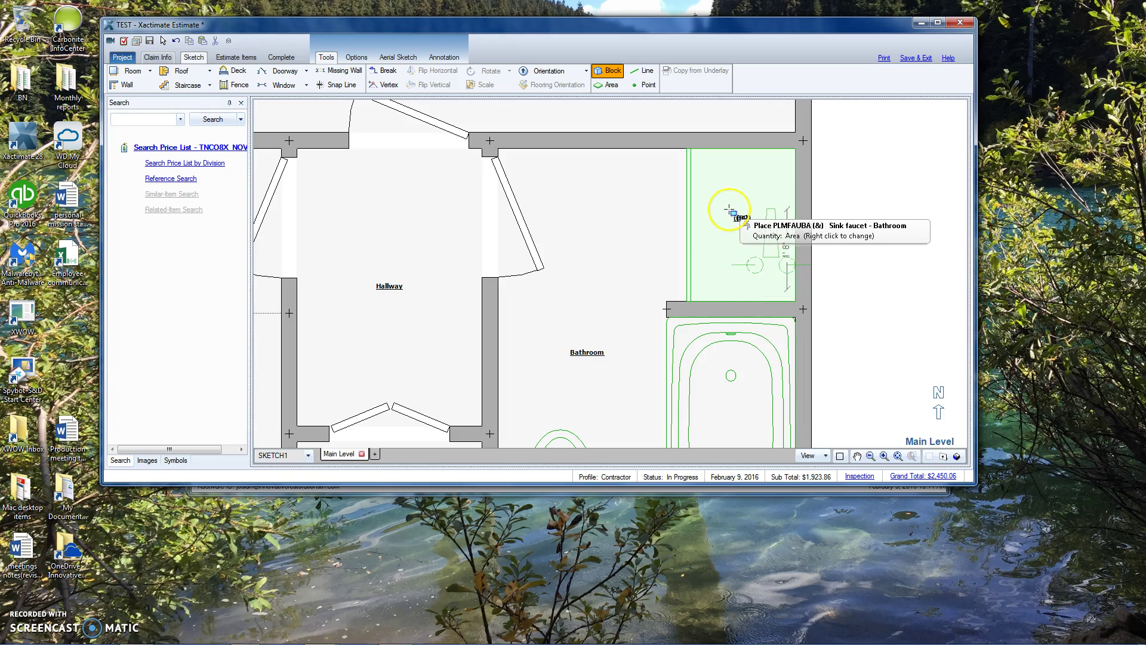
scroll(729, 210, down, 3)
scroll(729, 209, down, 1)
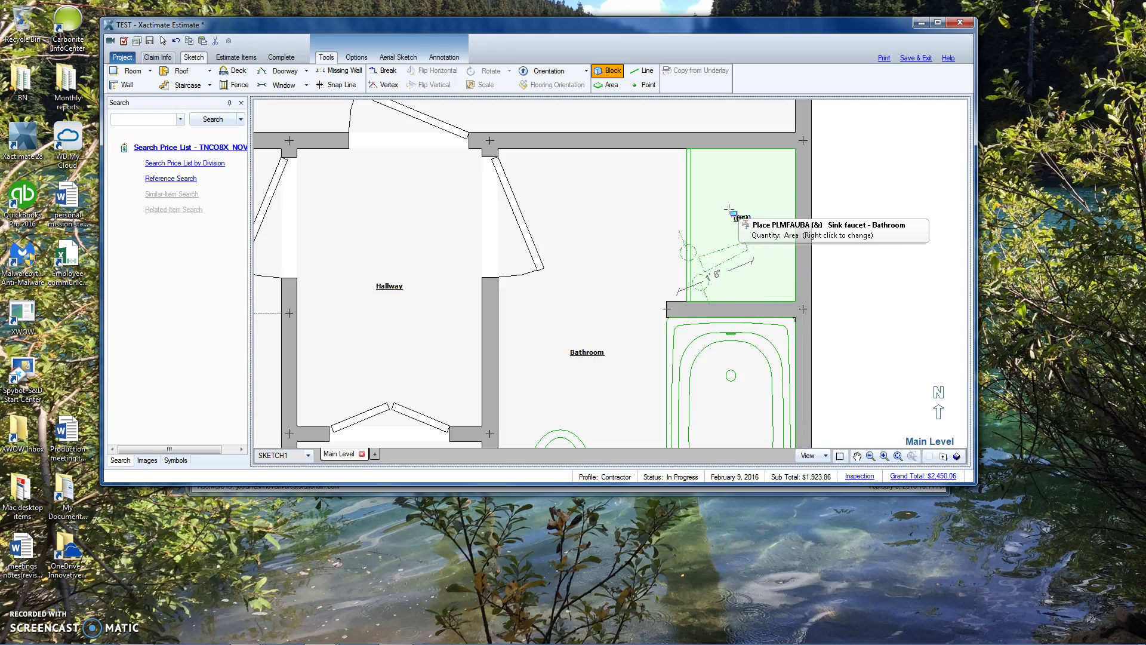
scroll(729, 210, up, 6)
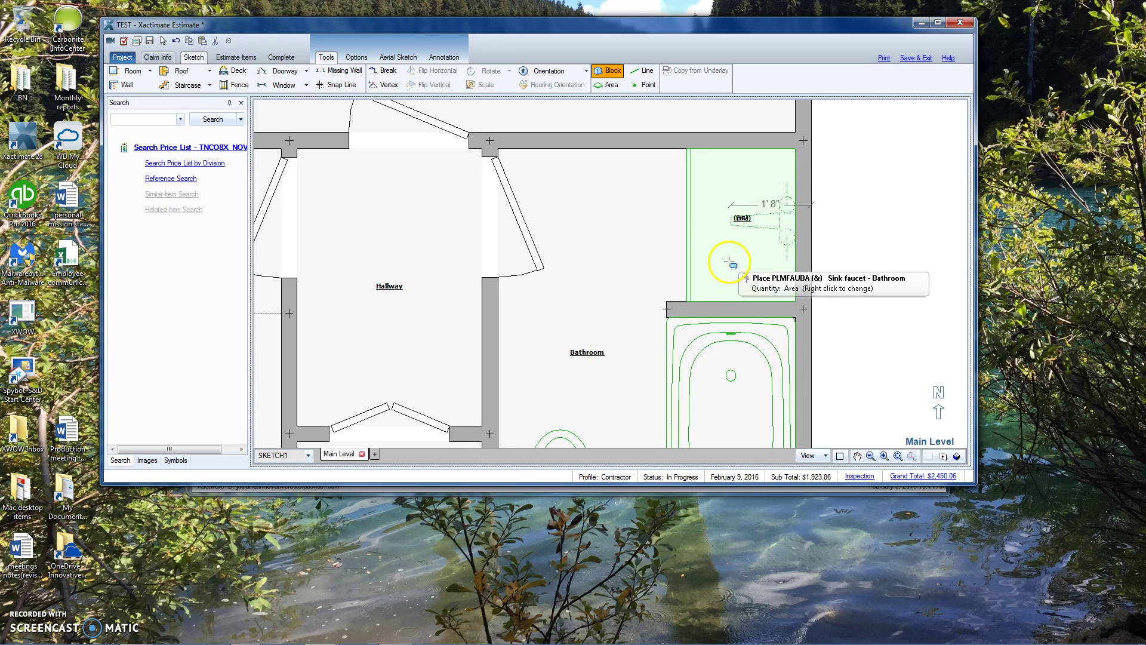
drag(729, 262, 725, 253)
scroll(726, 253, up, 4)
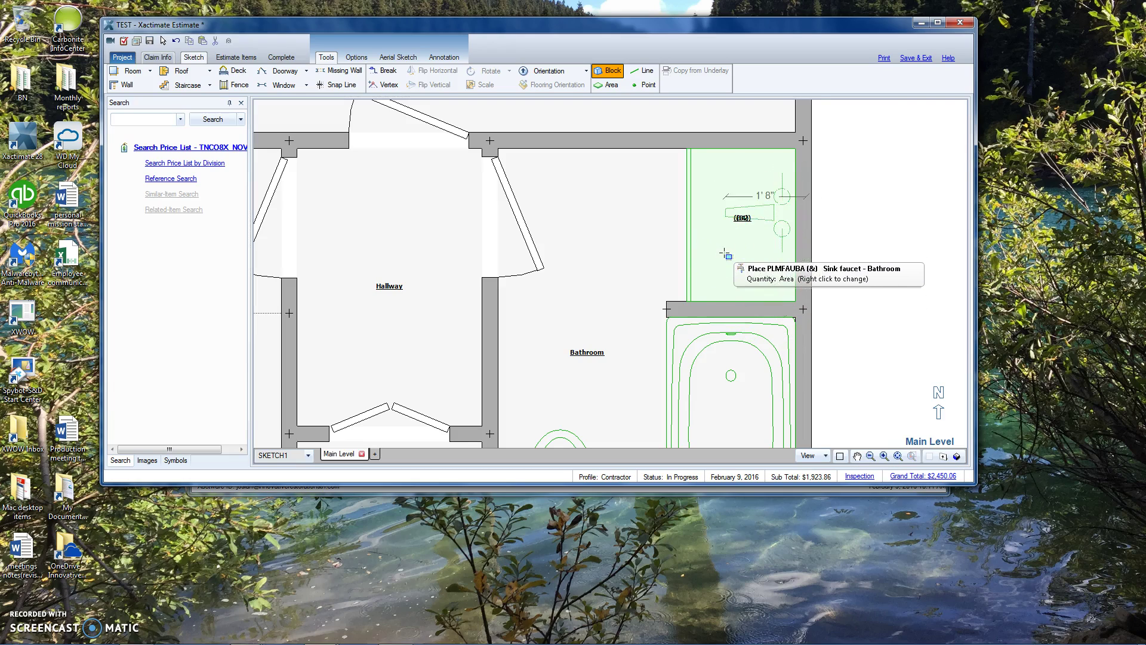
click(725, 290)
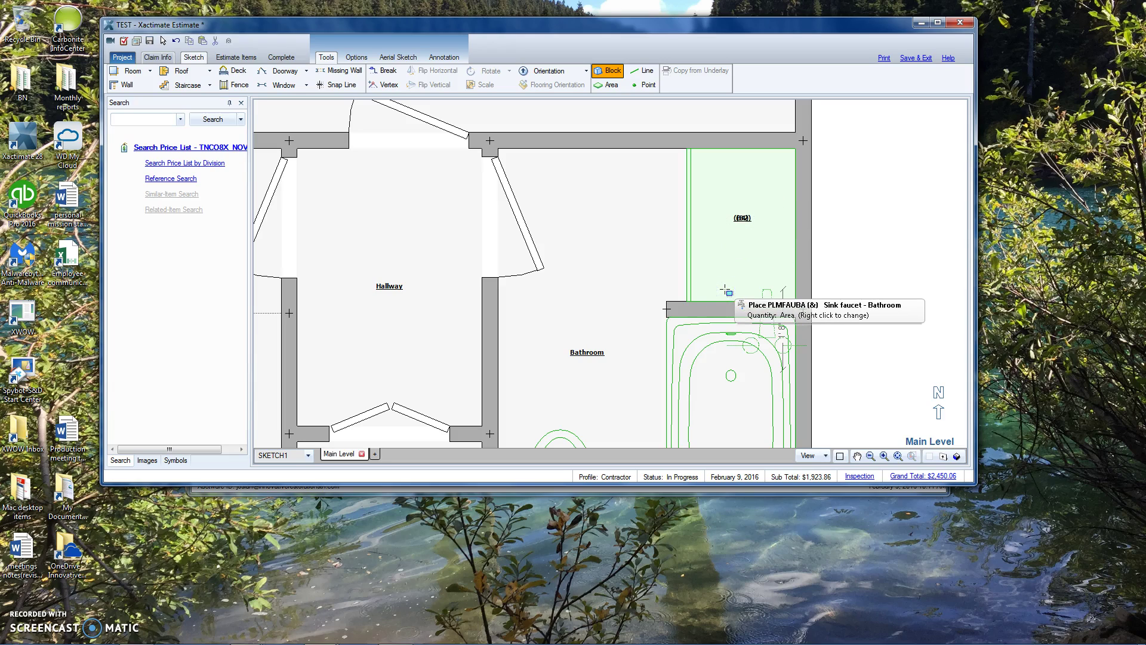
Step: Place the sink faucet on the open bathroom floor west of the vanity, and move it onto the vanity top
drag(724, 289, 619, 225)
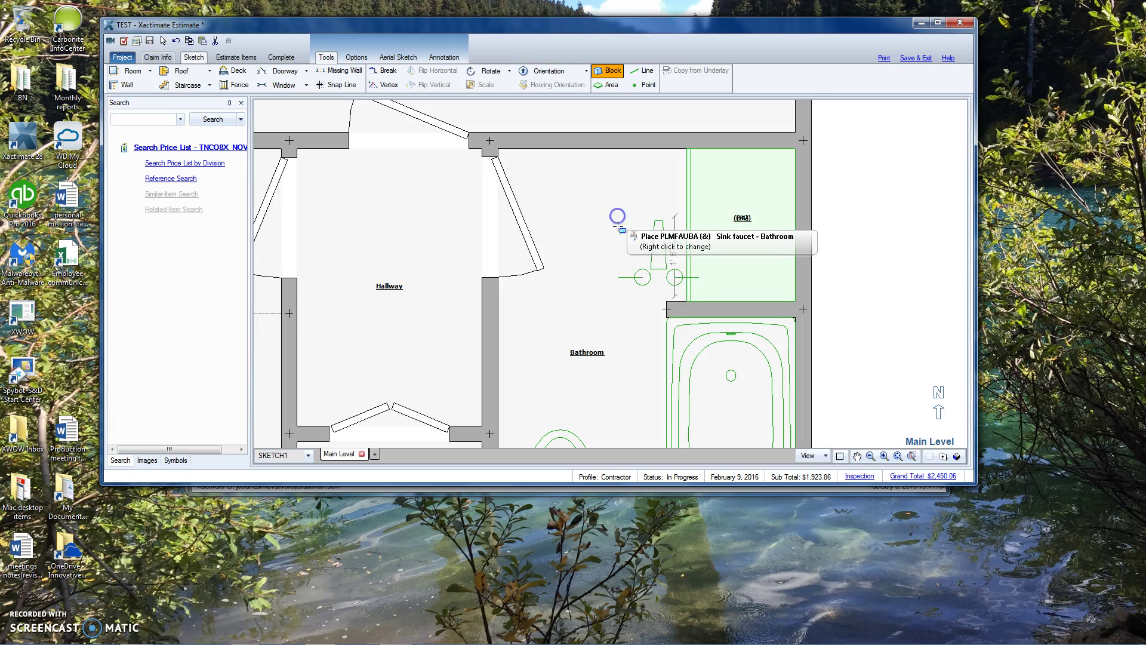
key(Escape)
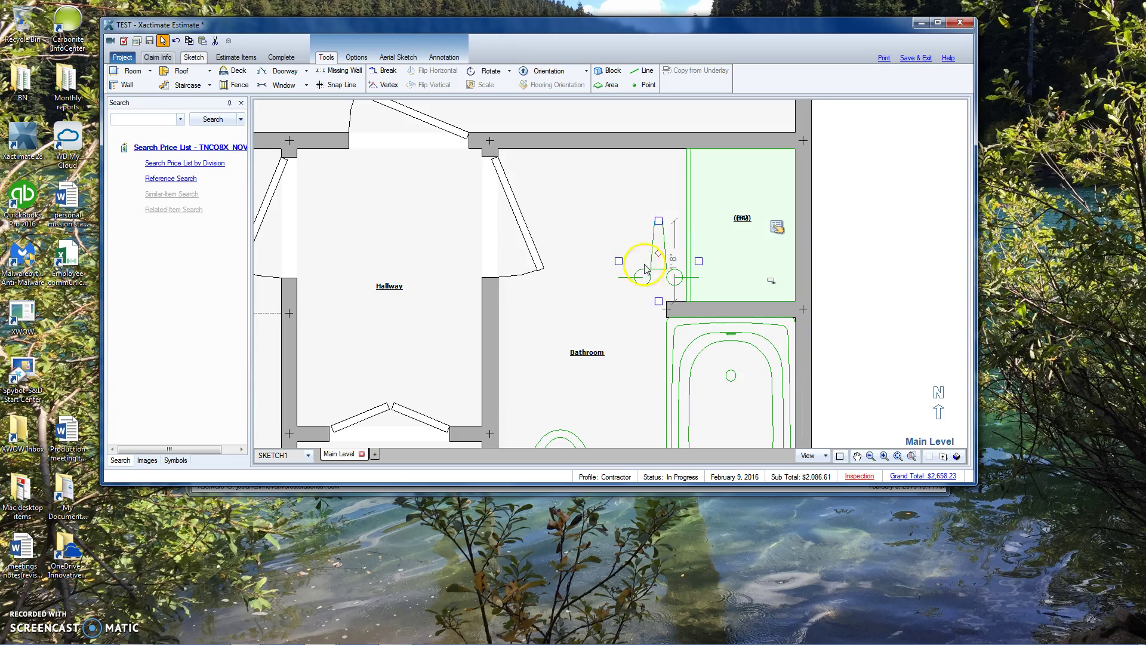
drag(645, 269, 741, 237)
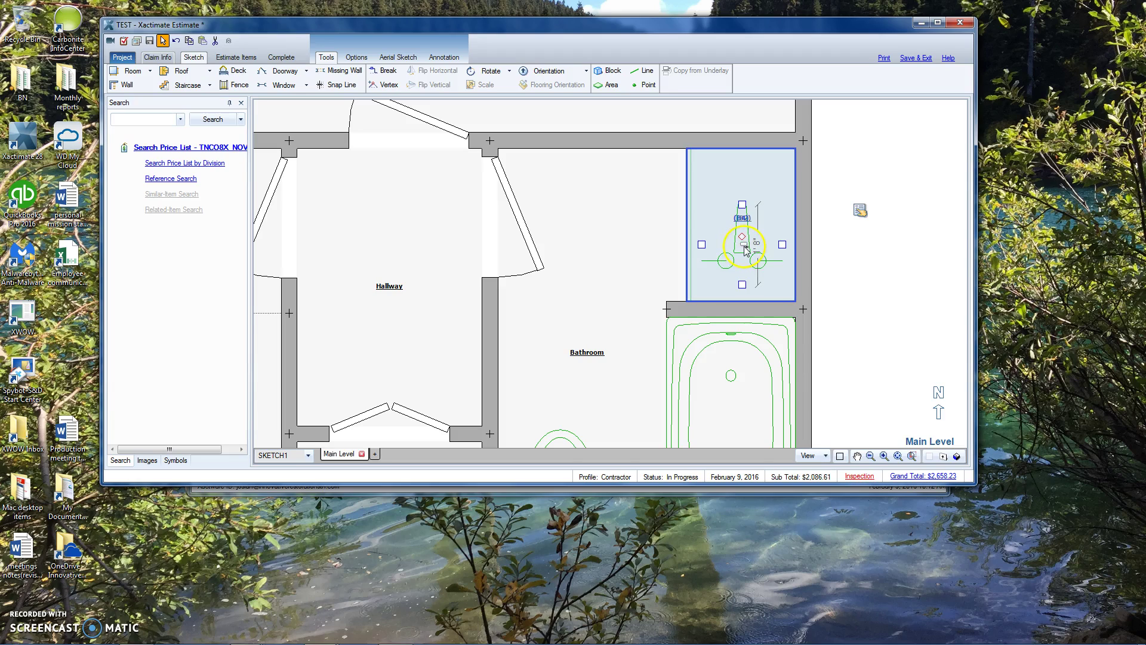
click(748, 278)
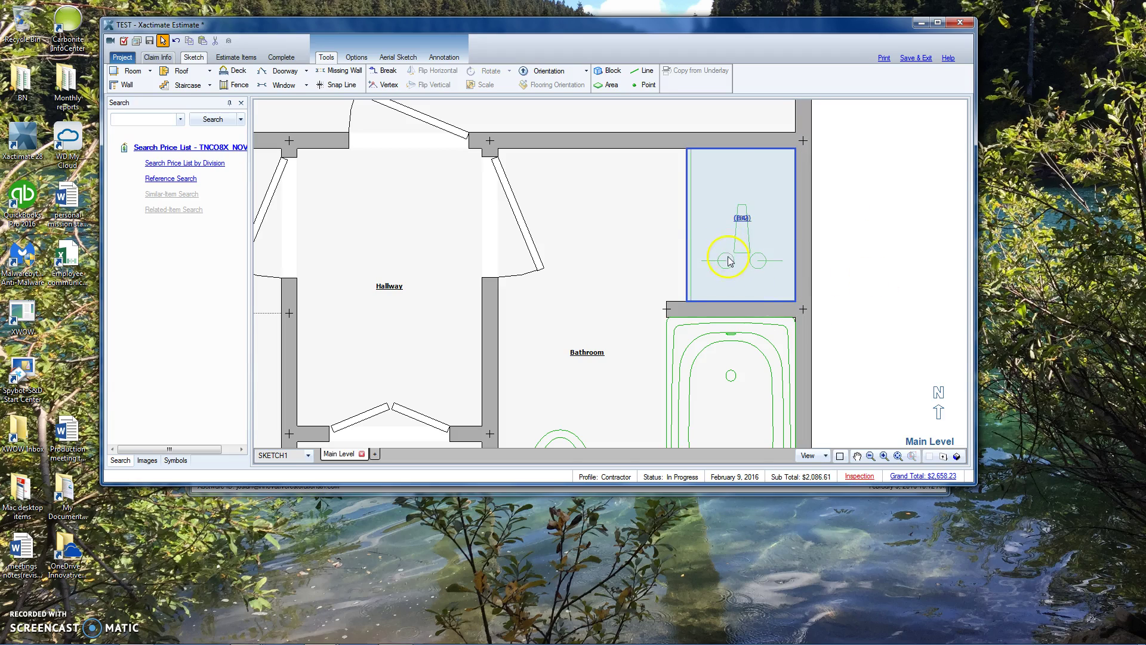
click(729, 261)
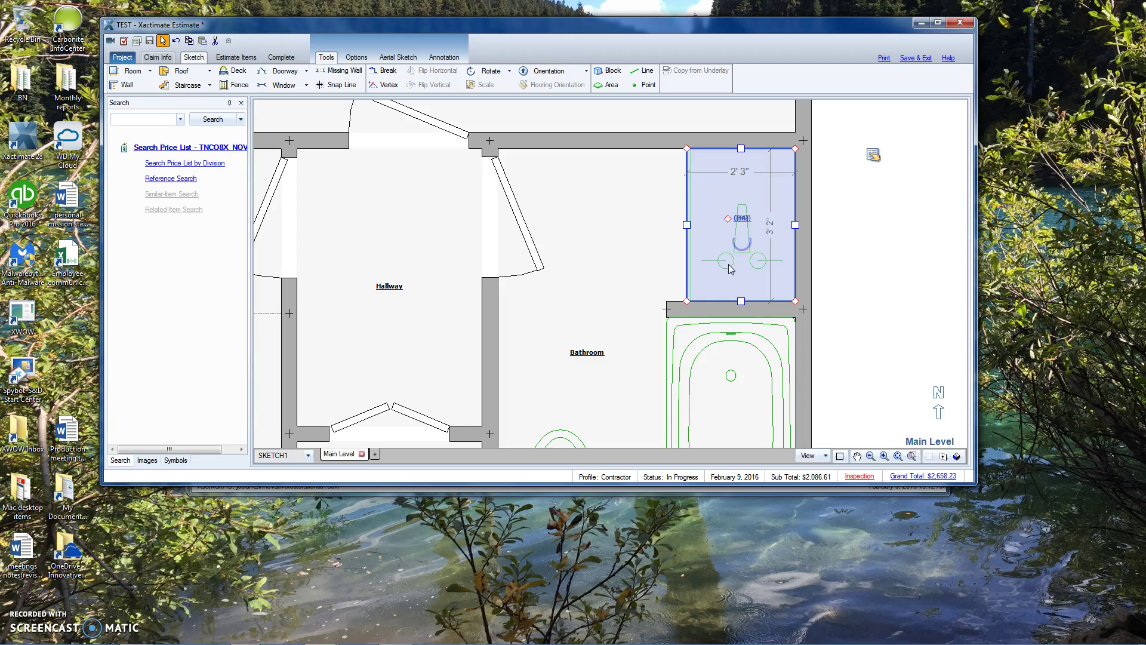
click(901, 263)
Step: Open the Living Room's line item list and close it again
scroll(872, 338, down, 3)
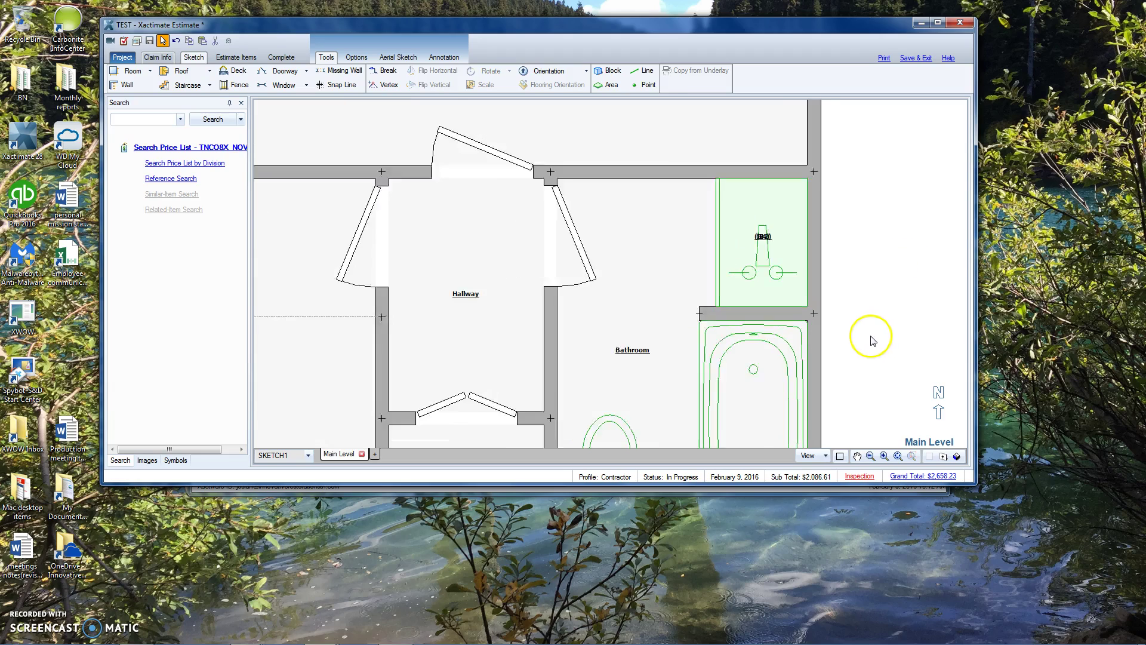
scroll(853, 317, down, 2)
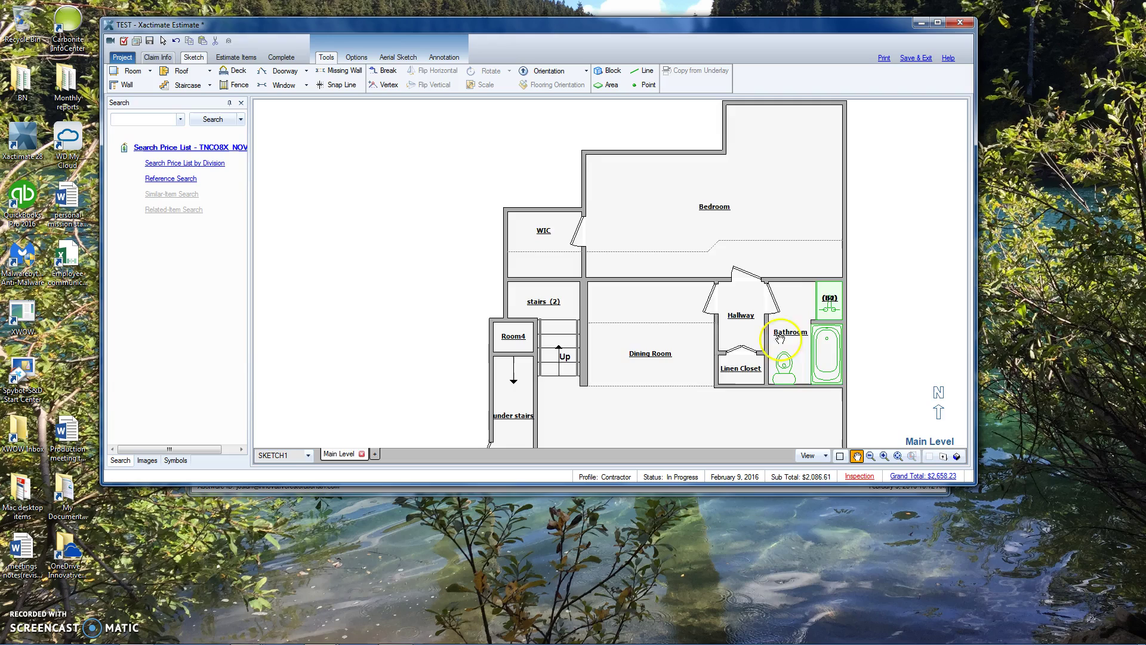
mouse_move(680, 366)
mouse_down()
mouse_move(563, 263)
mouse_move(550, 278)
mouse_up()
key(Escape)
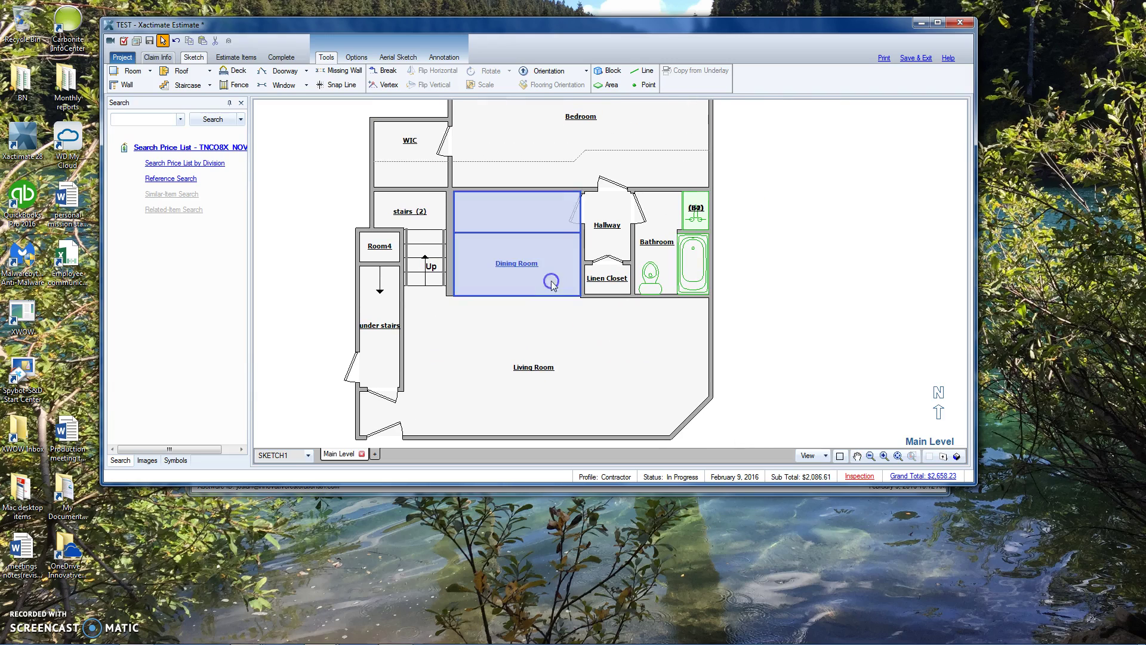
click(748, 242)
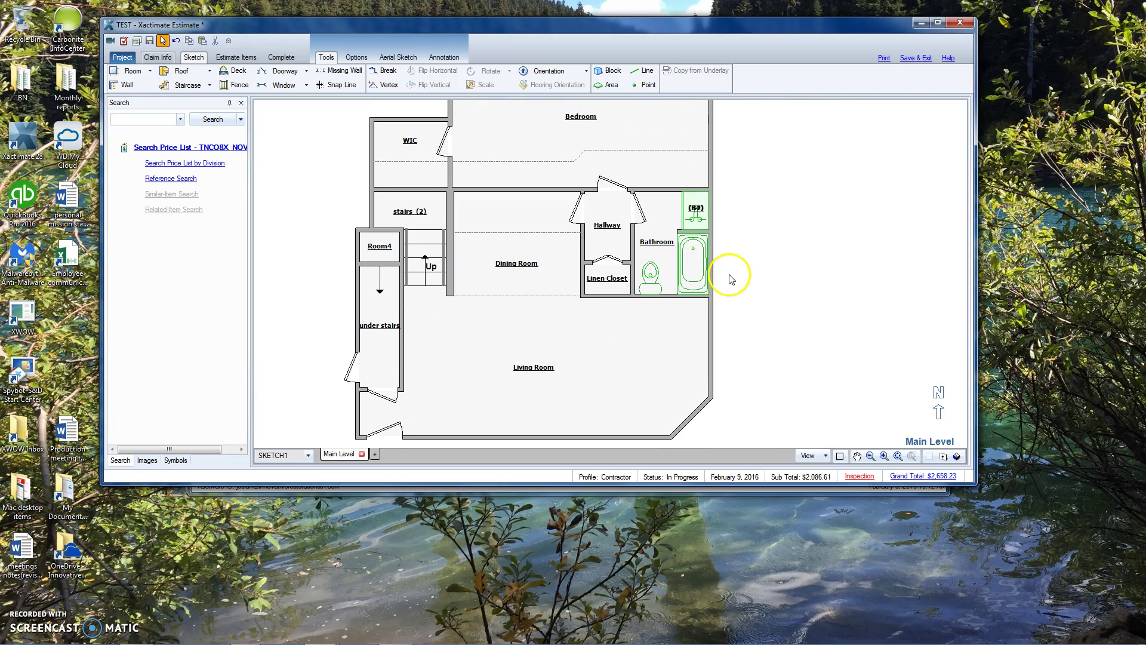
click(604, 361)
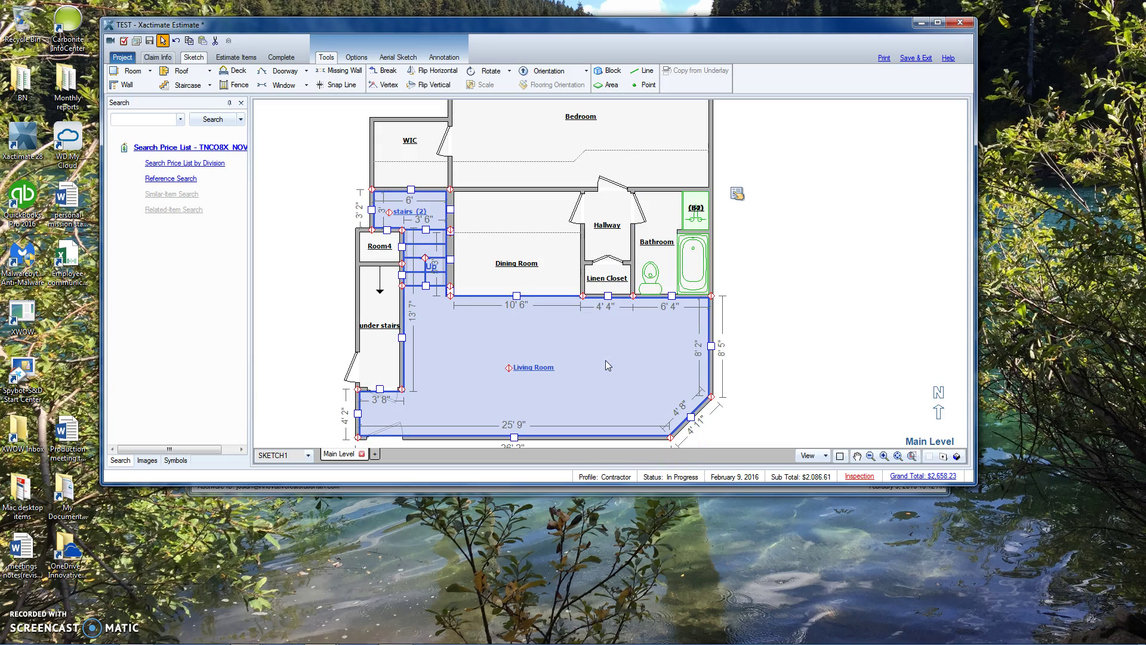
double_click(605, 361)
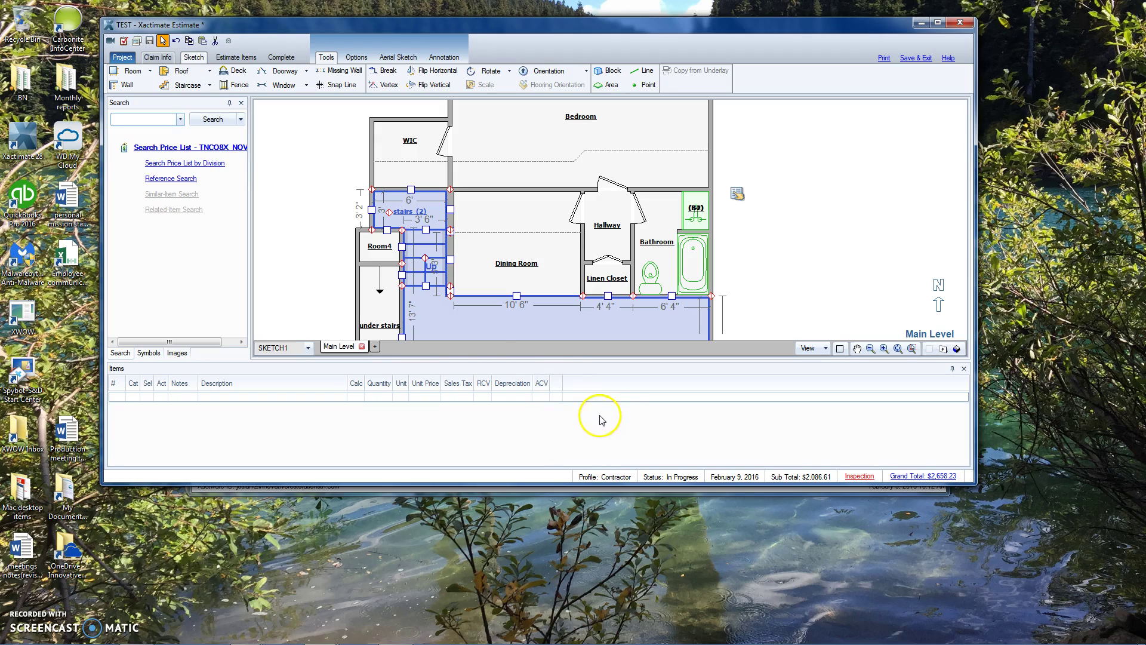
click(964, 368)
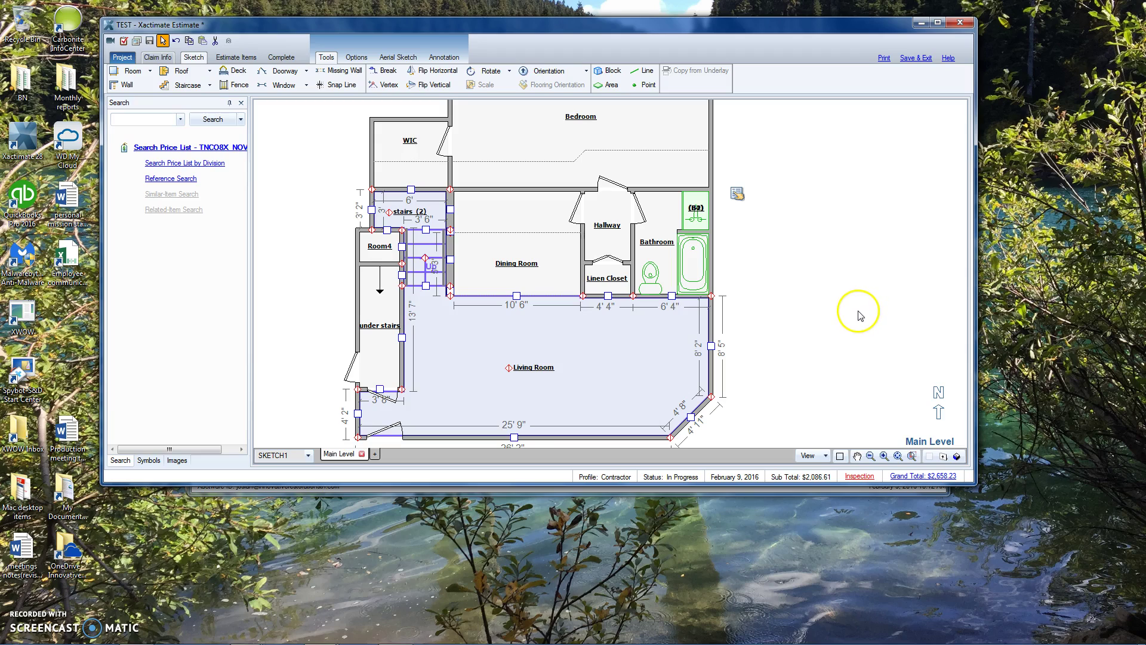
Step: Make the estimate window taller and show the Bathroom's line items in the reopened item list
drag(844, 485, 854, 584)
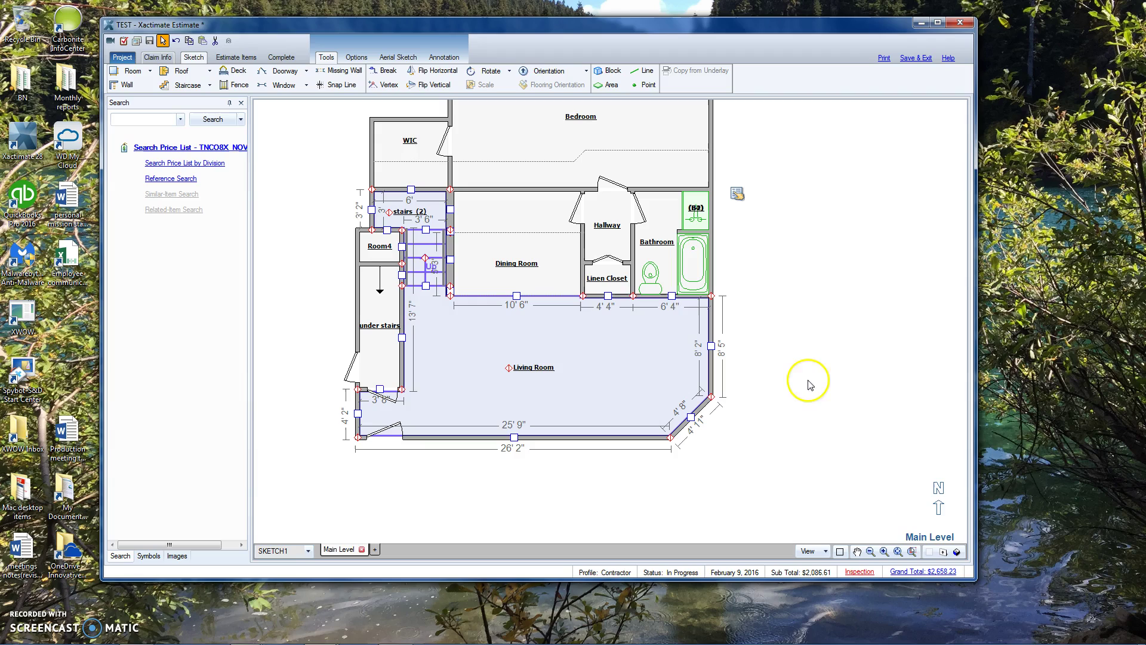
double_click(579, 384)
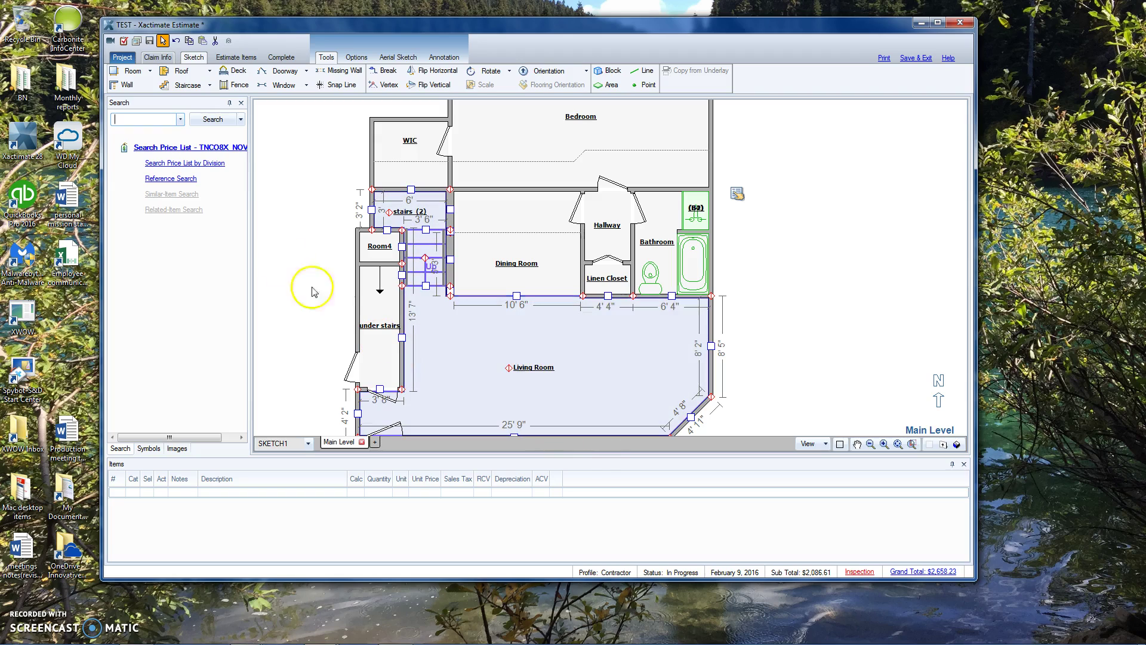
click(657, 233)
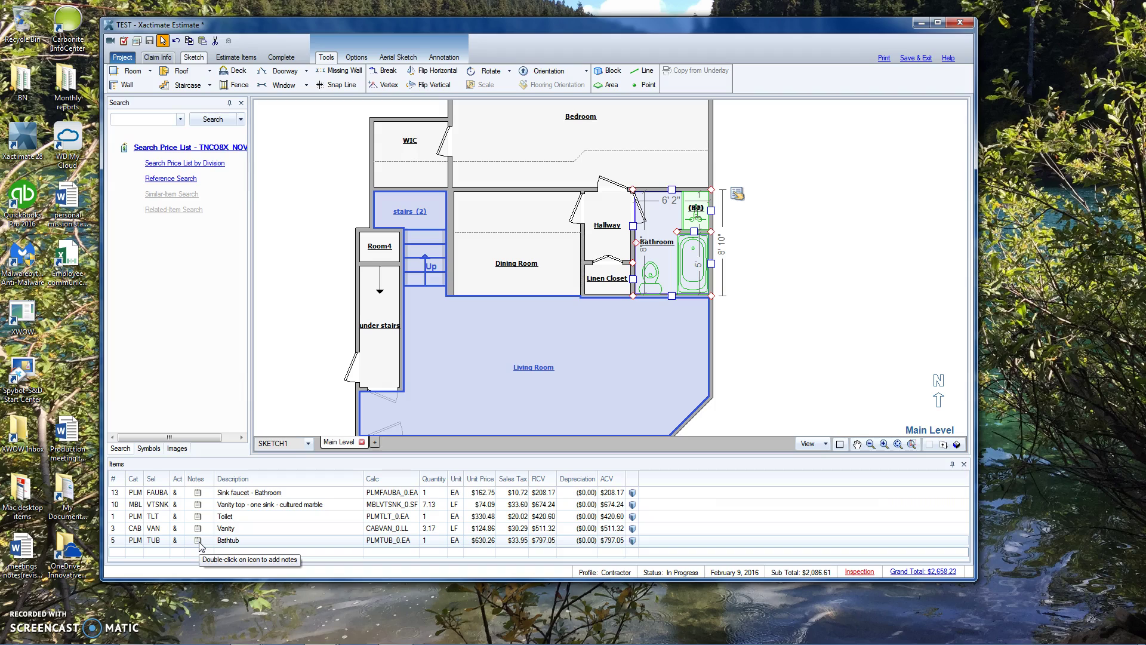
Step: Set the activity of the bathroom sink faucet and the cultured marble vanity top items to Detach & Reset
click(166, 494)
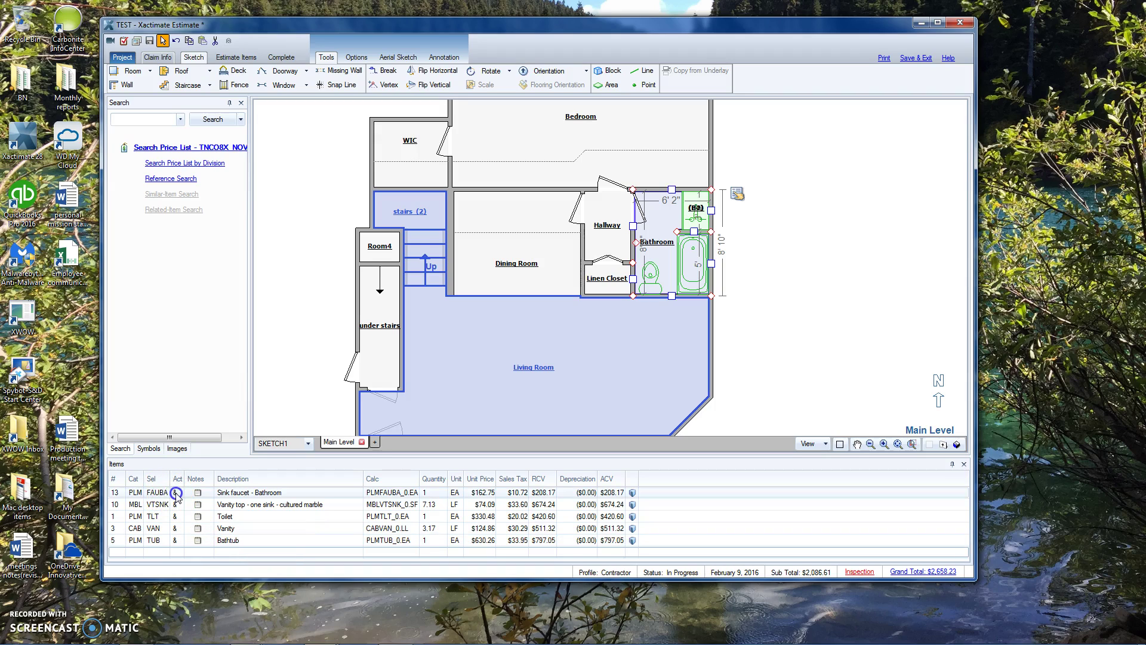
click(177, 494)
click(178, 495)
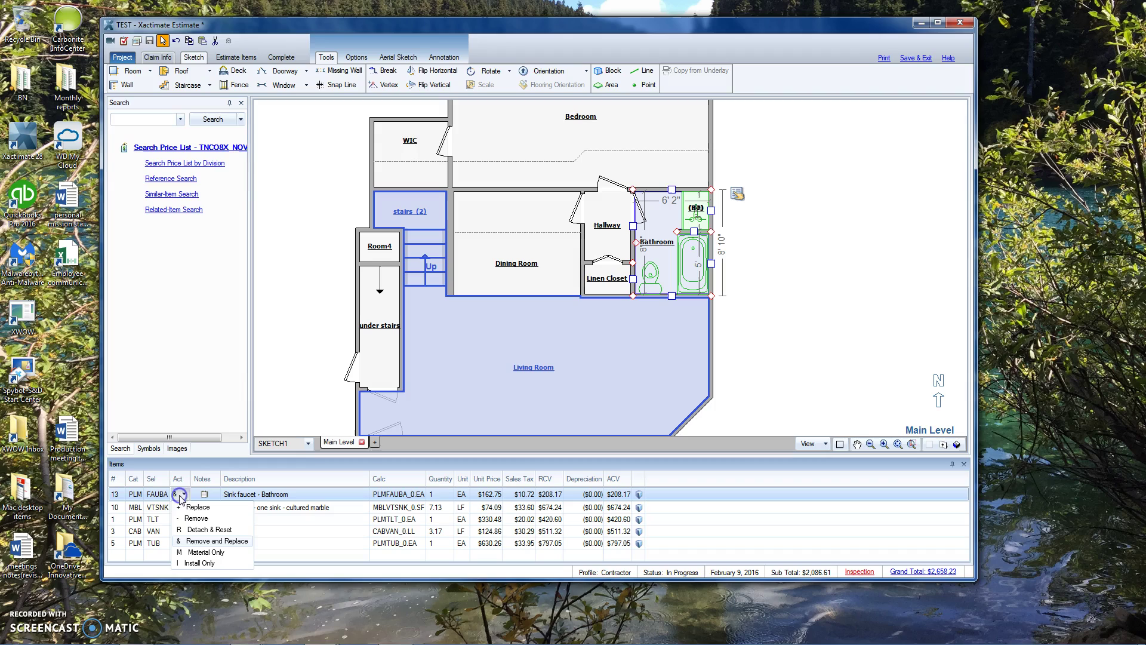
click(213, 530)
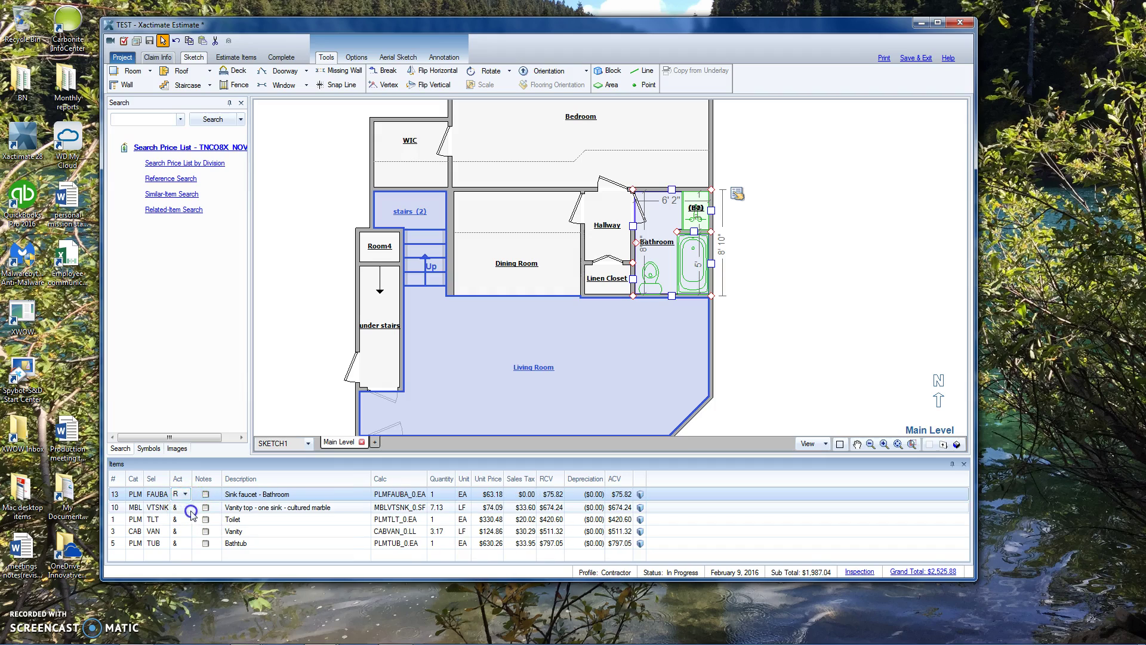
click(191, 512)
click(184, 507)
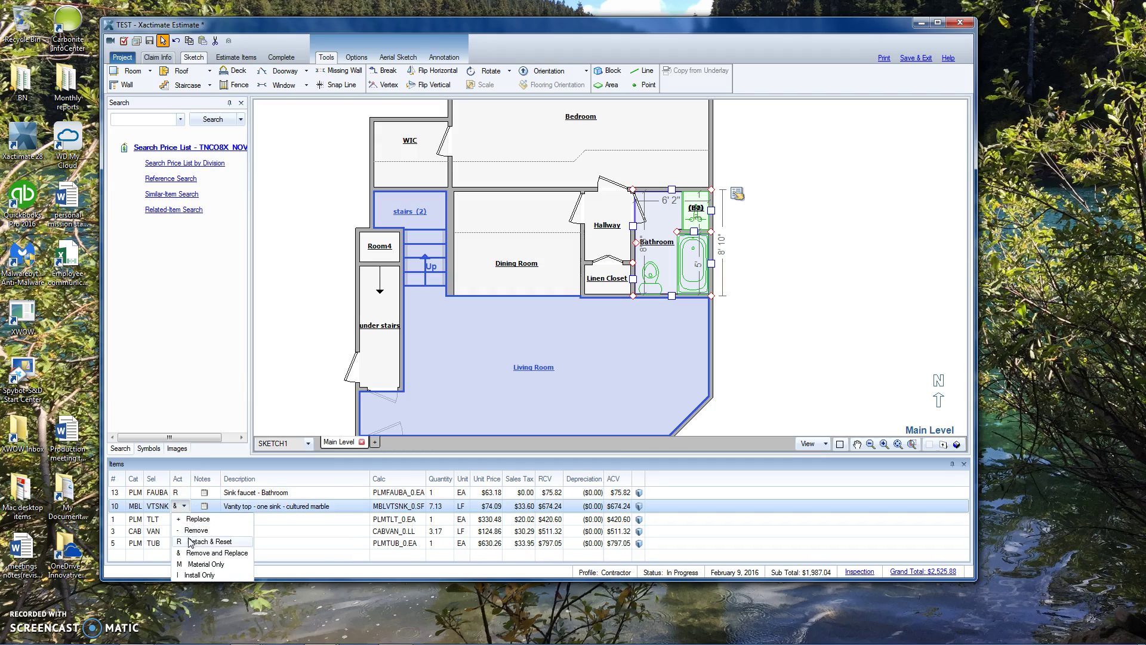
click(190, 542)
Step: Change the activity of the Toilet and Vanity line items to Detach & Reset
click(182, 525)
click(183, 517)
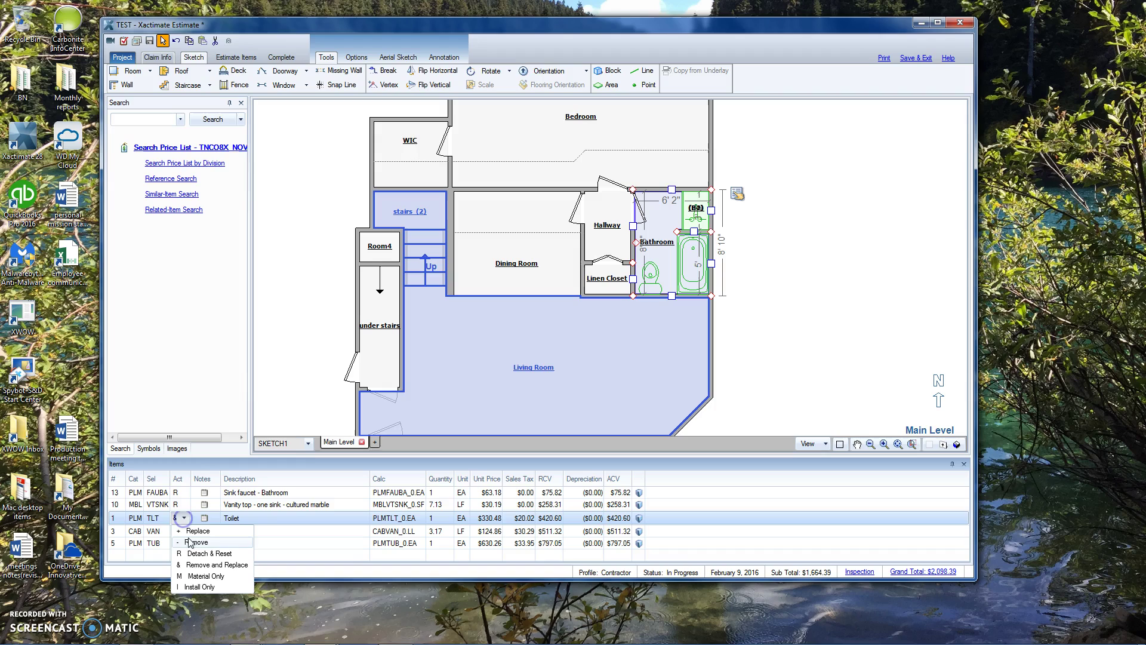
click(190, 553)
click(190, 531)
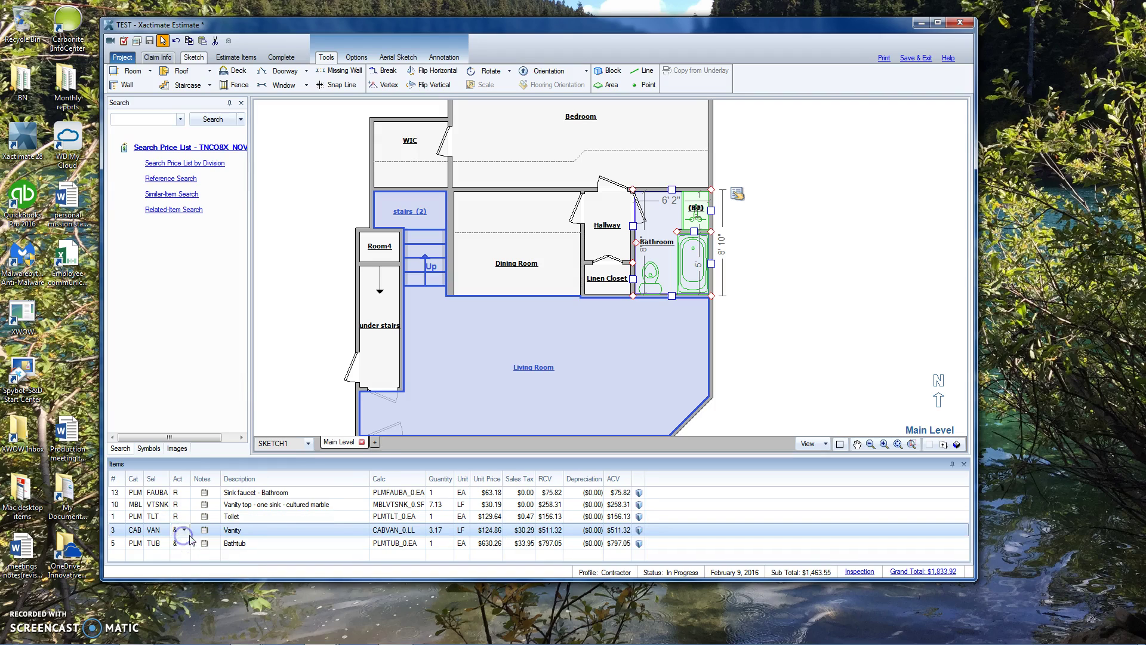
click(184, 531)
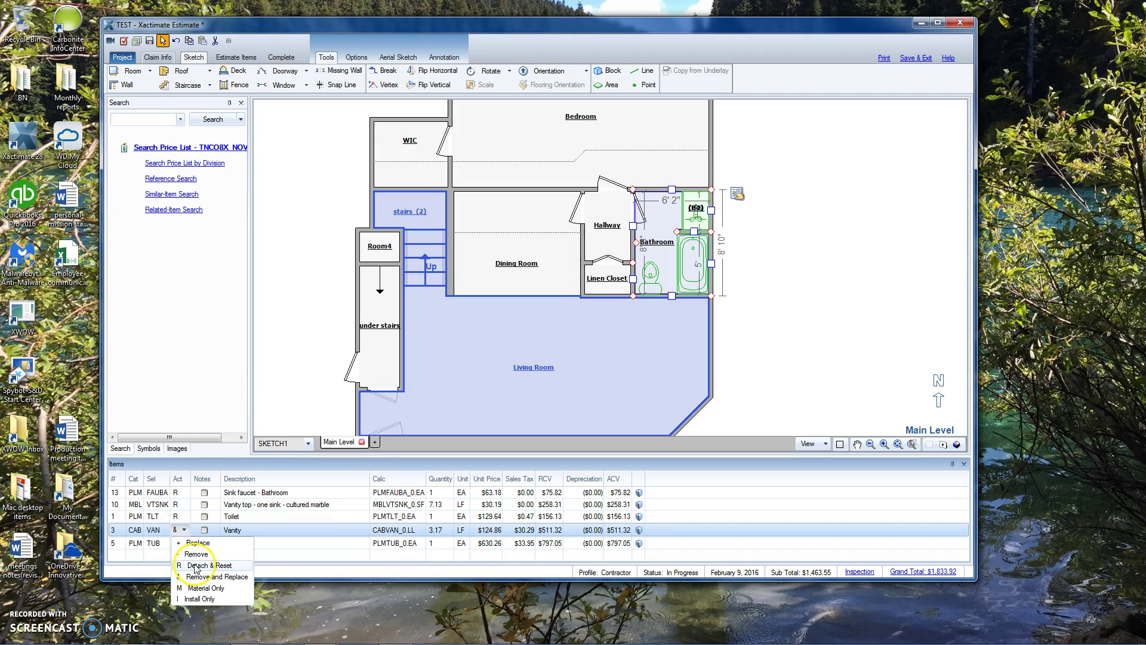
click(196, 567)
Step: Set the quantity of the Bathtub line item to 0 in the Bathroom's item list
click(183, 544)
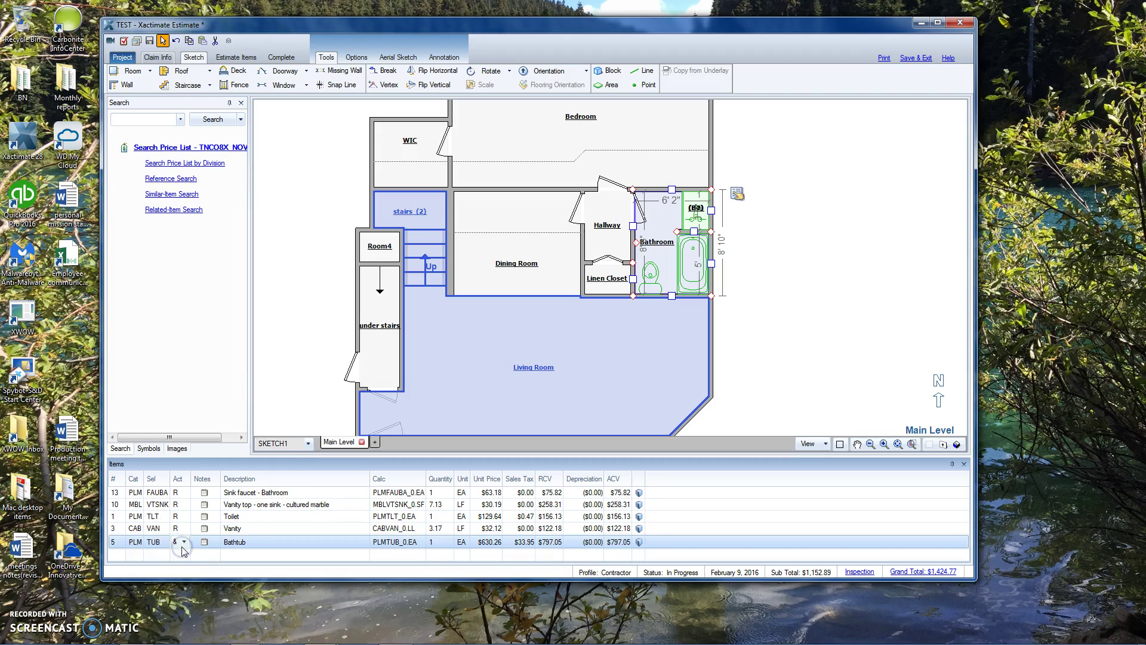
click(184, 543)
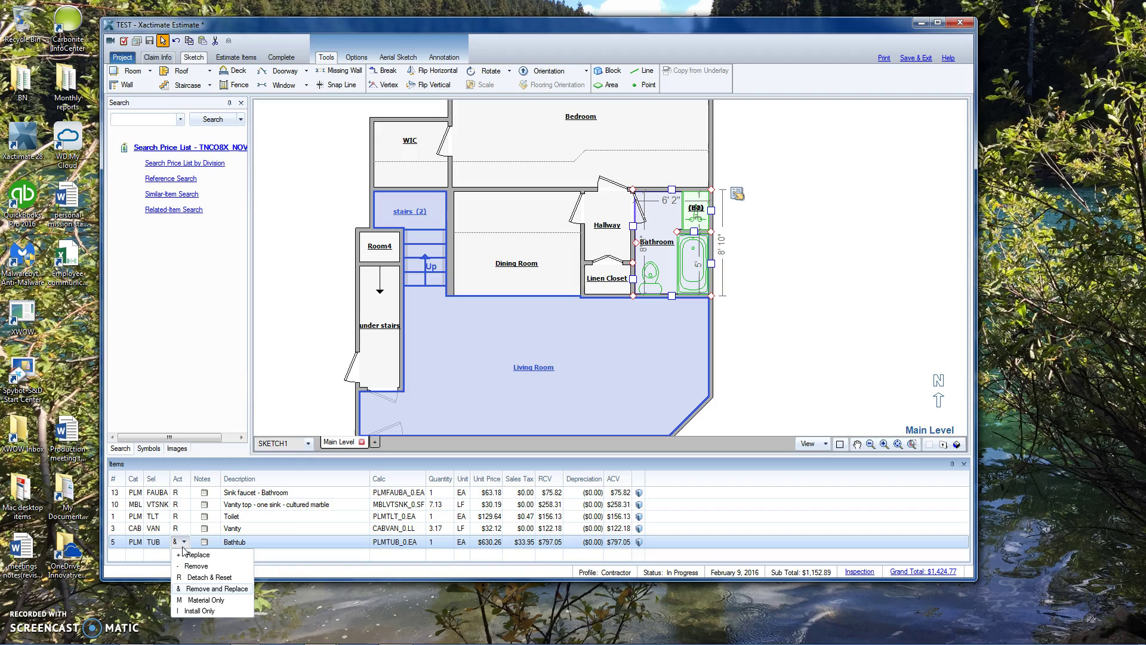
click(183, 542)
click(428, 543)
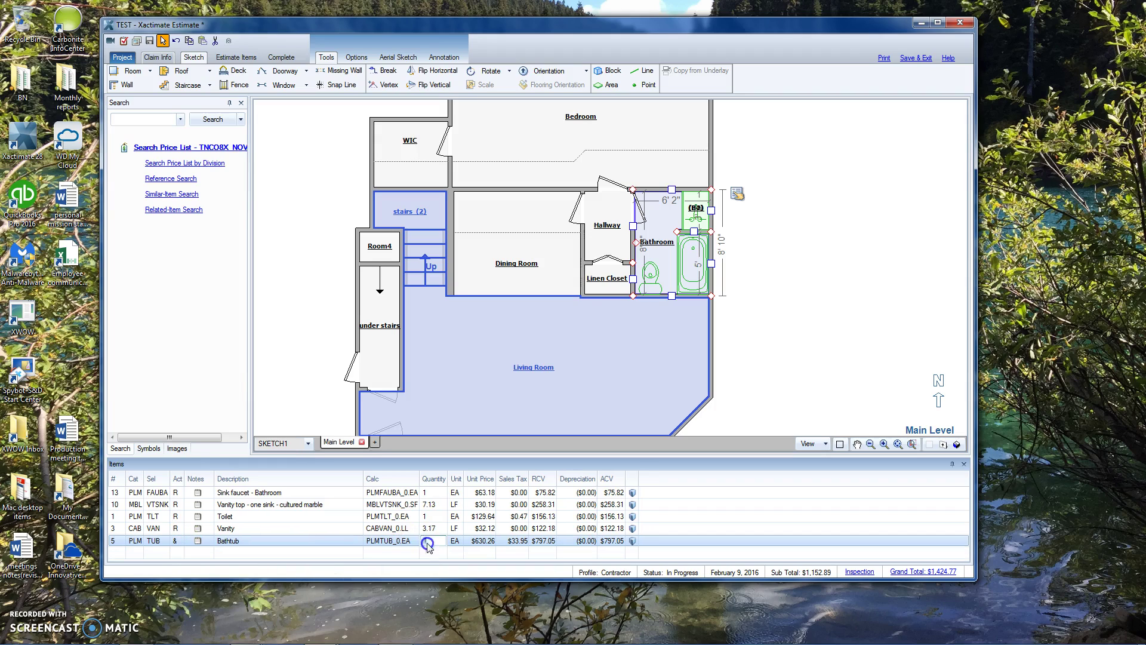
text(0)
key(Return)
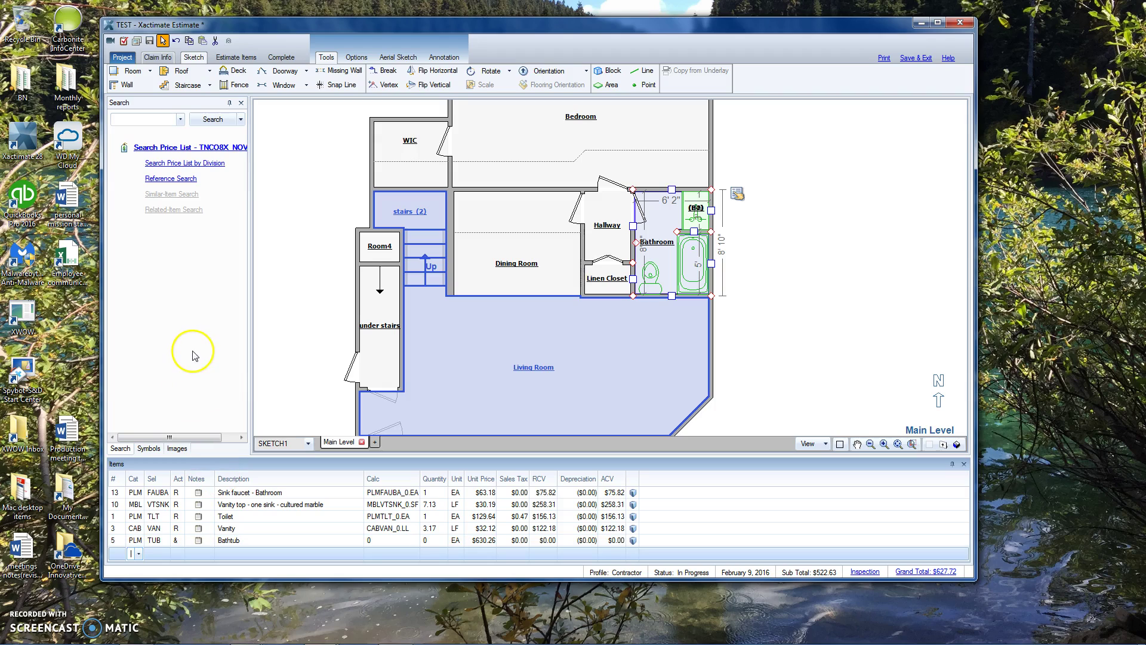
click(197, 164)
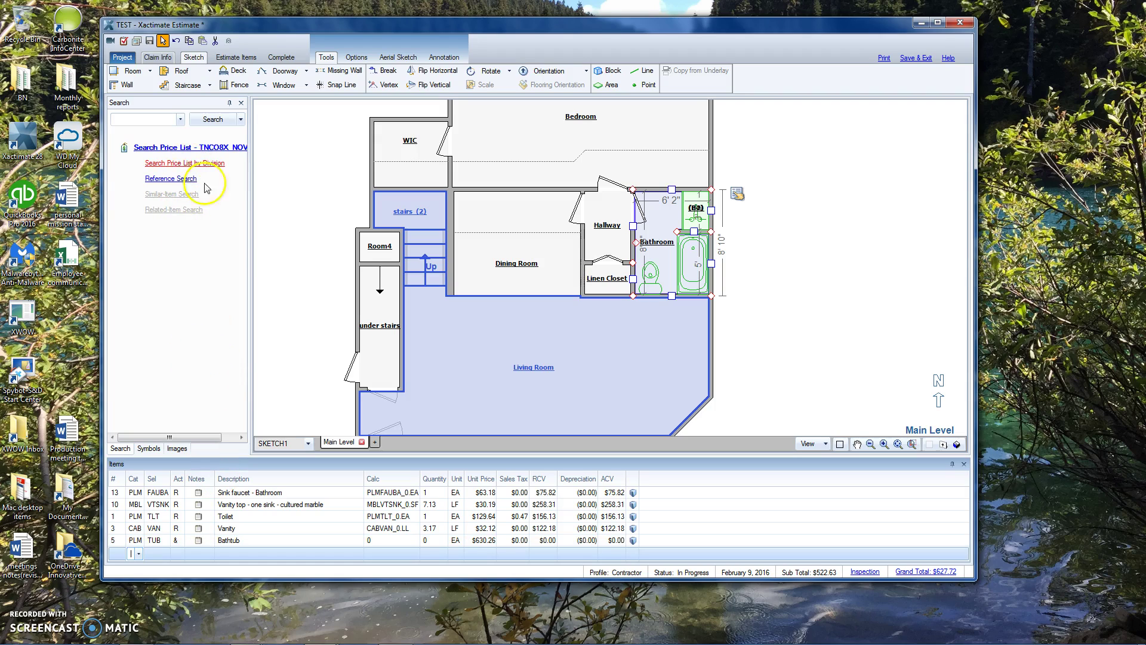
click(396, 307)
click(148, 123)
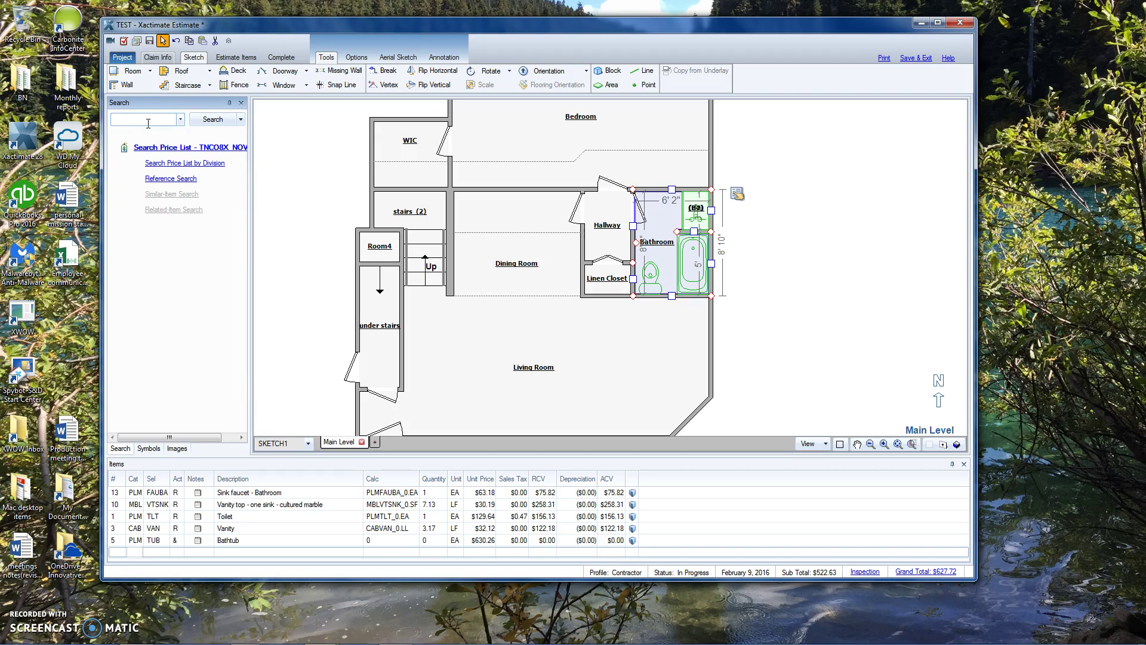
Step: Select Room4 and fit the entire Main Level floor plan in the sketch view
click(332, 192)
click(363, 242)
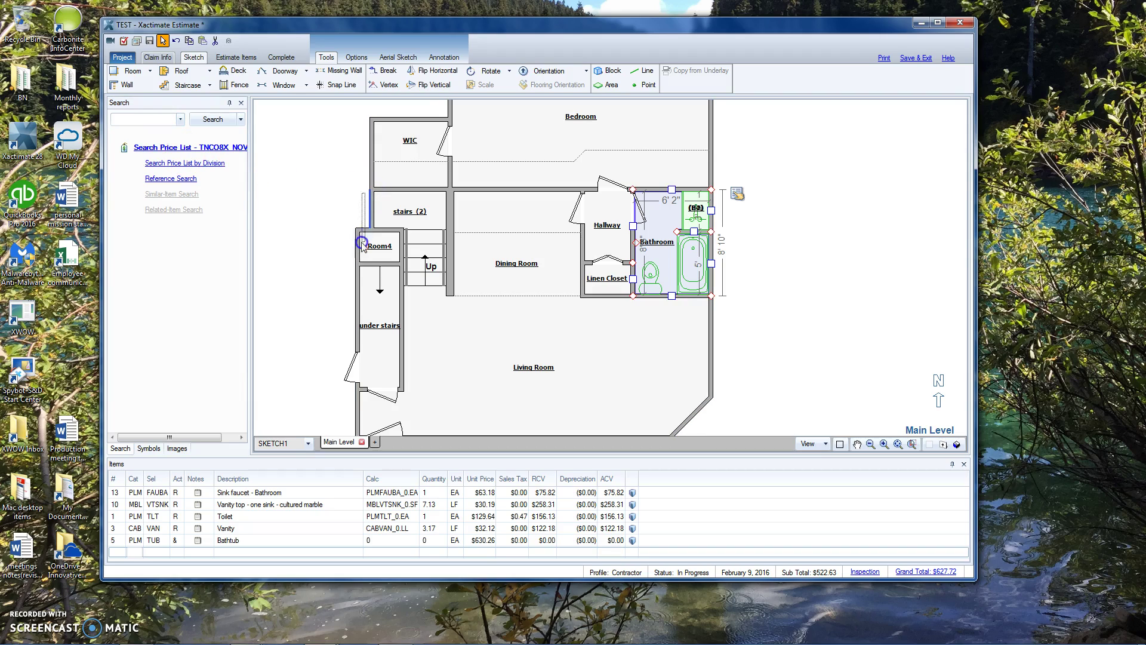
drag(338, 199, 311, 290)
scroll(315, 291, down, 1)
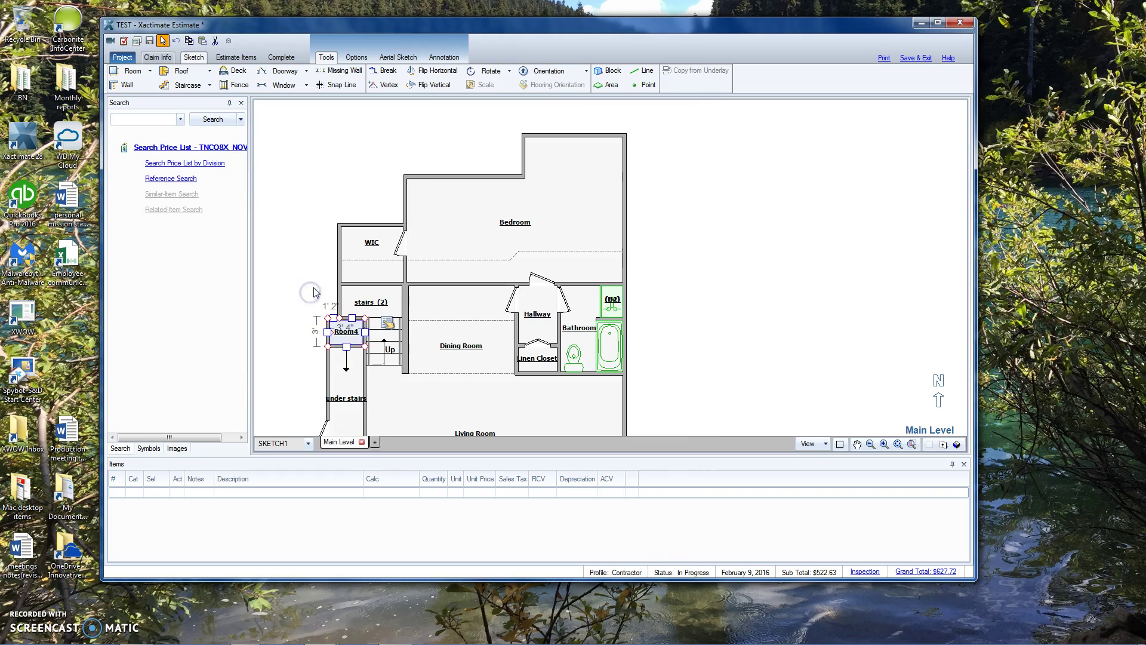
click(912, 444)
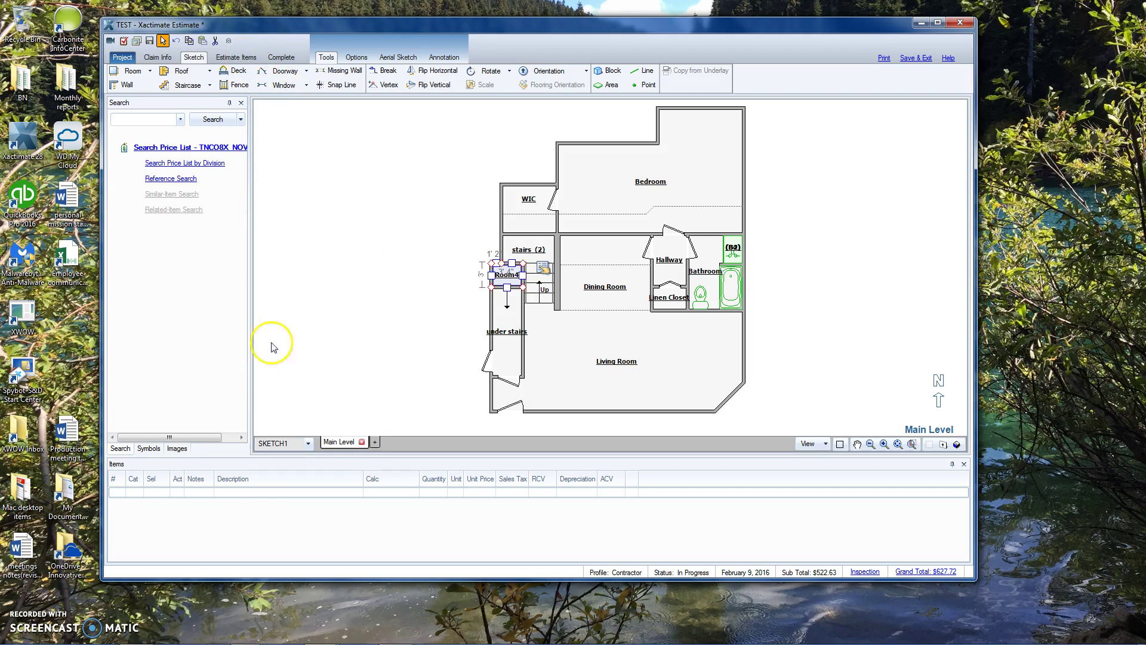
mouse_move(218, 615)
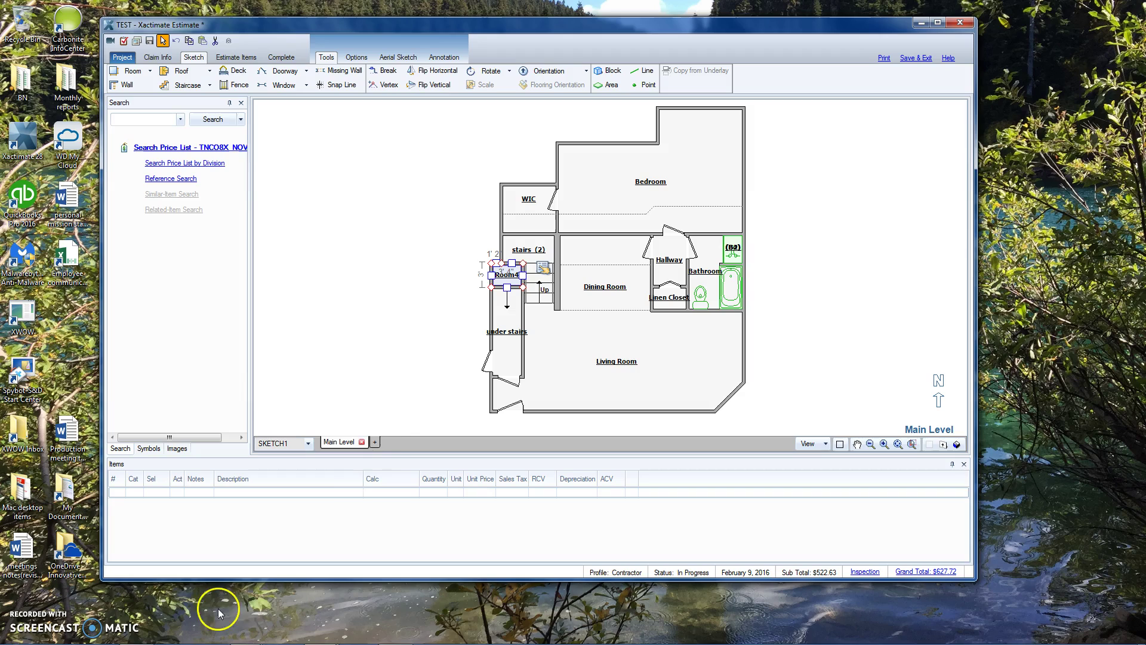